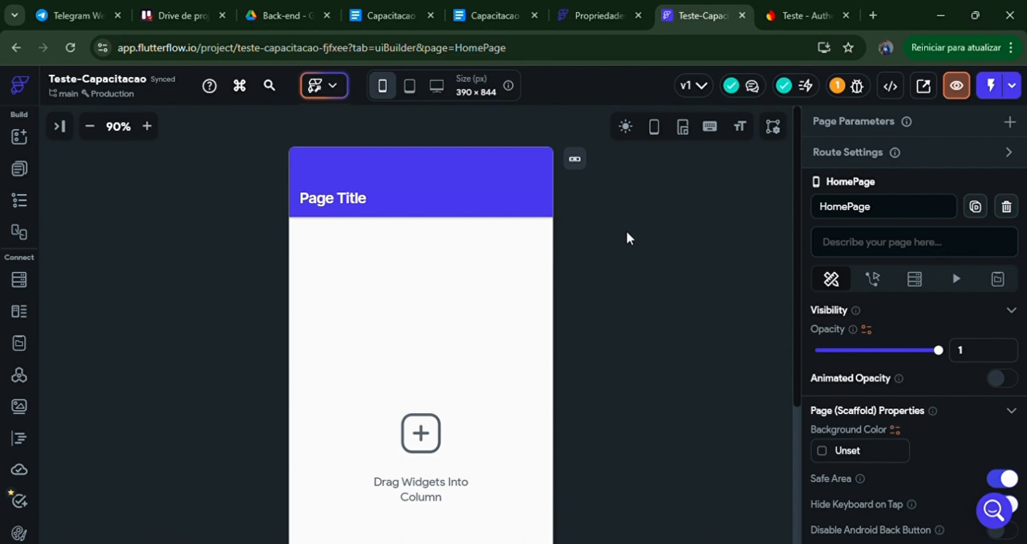
Step: View the generated Flutter widget code for HomePage and skim through it
click(891, 86)
click(783, 166)
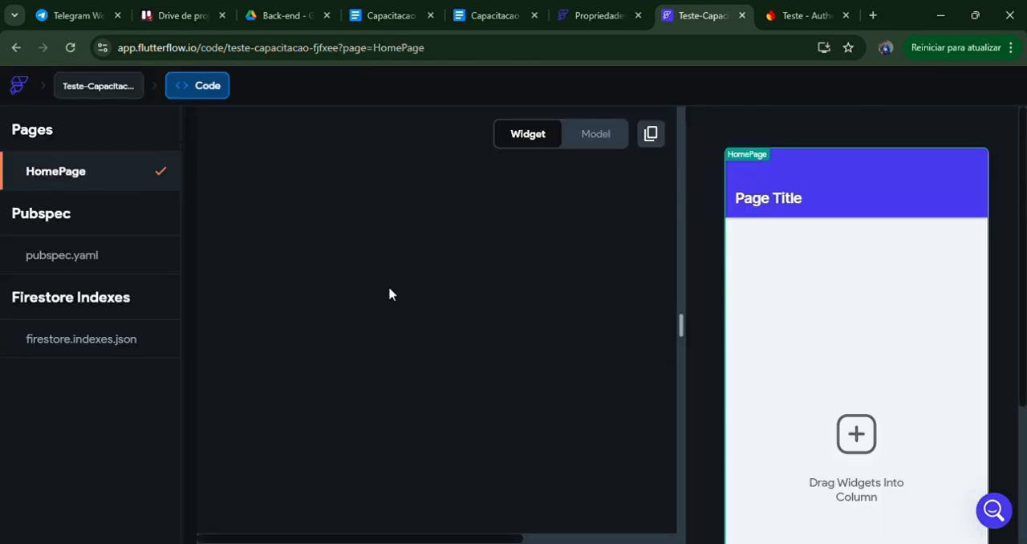
scroll(642, 292, down, 7)
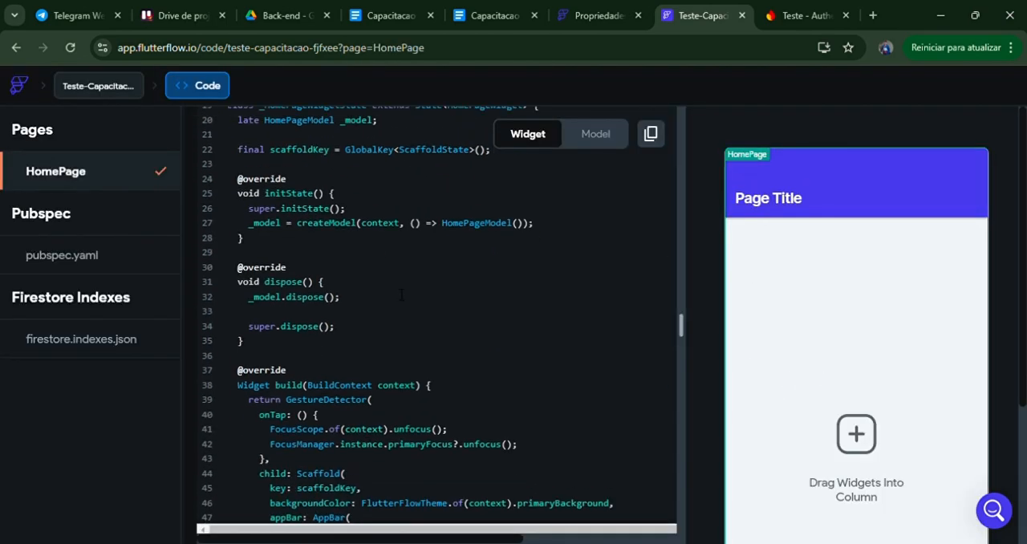
scroll(421, 314, up, 7)
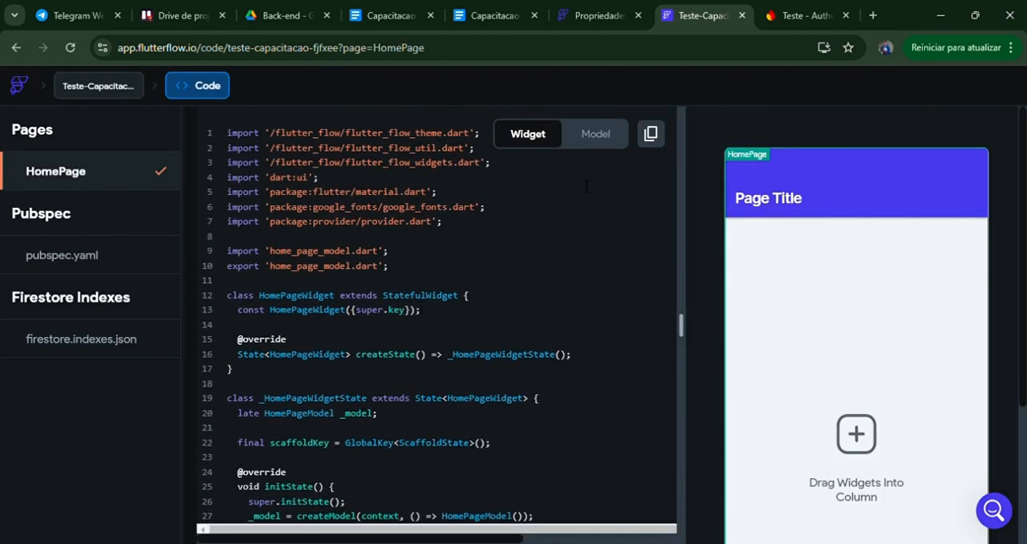
Step: Return to the projects list, reopen the Teste-Capacitacao project and dismiss the Wrapped24 announcement
click(28, 90)
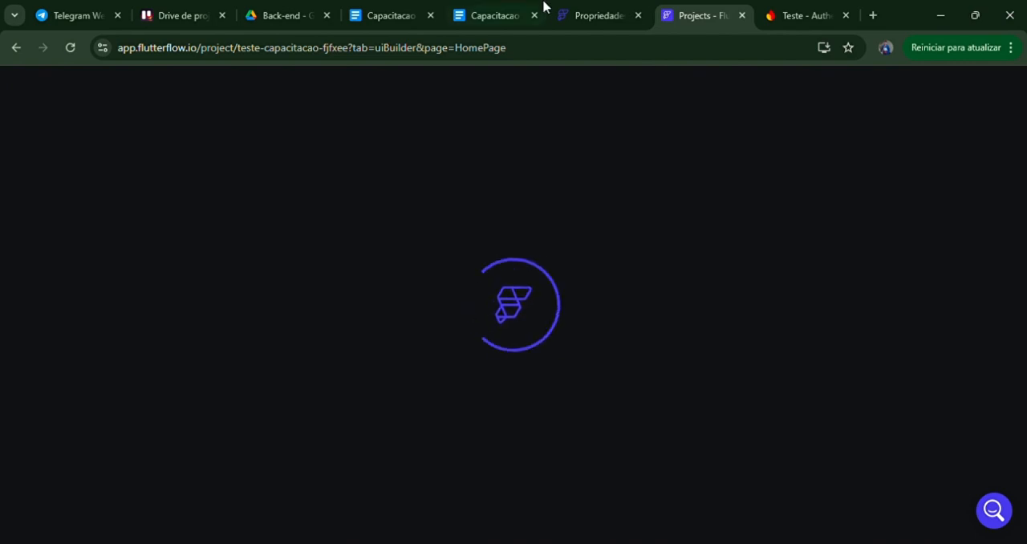
click(565, 12)
click(697, 15)
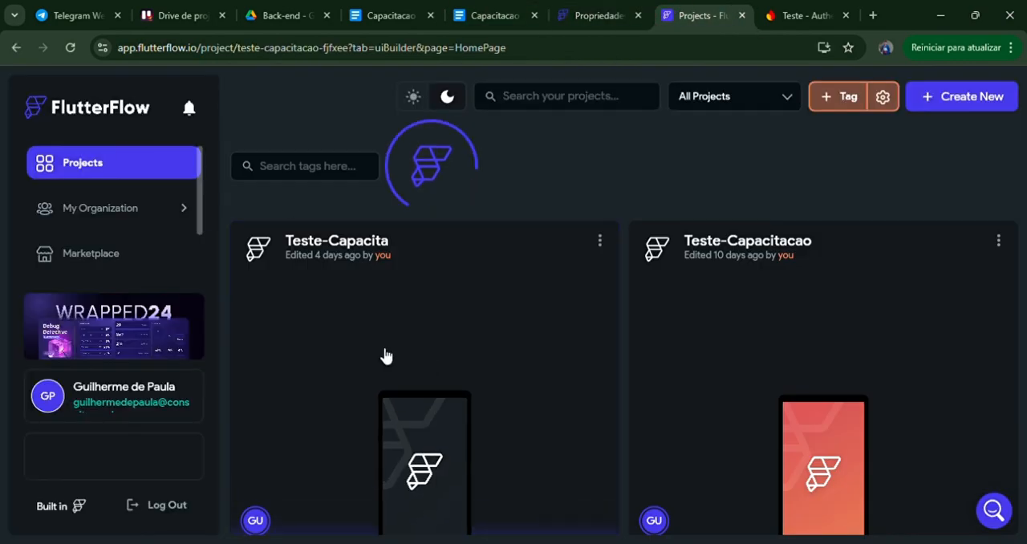
click(878, 360)
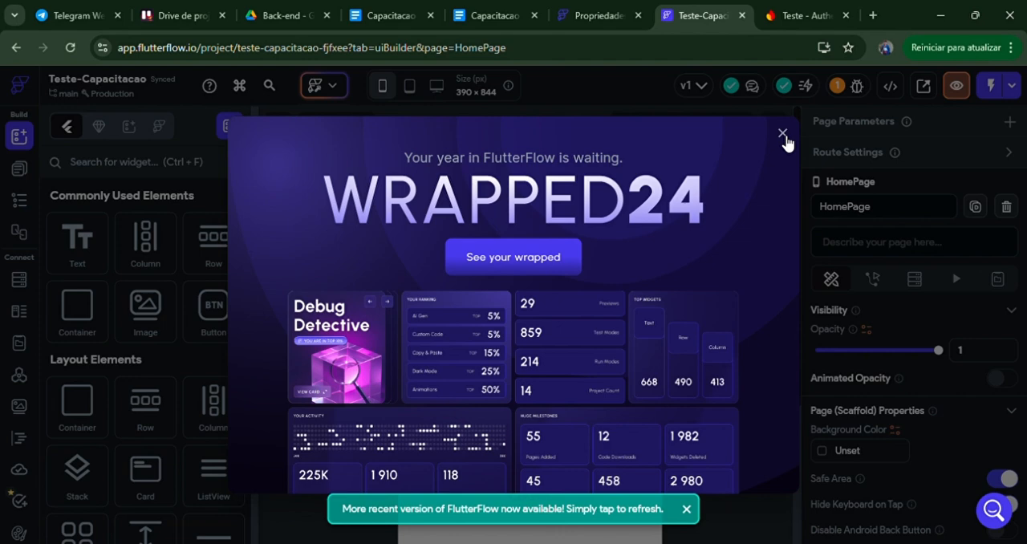
click(782, 133)
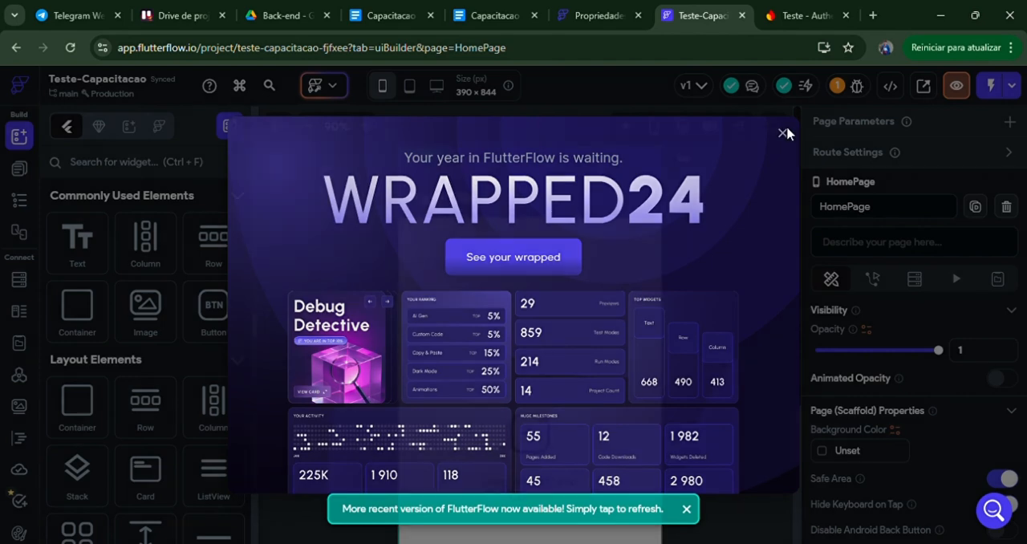
scroll(671, 290, down, 2)
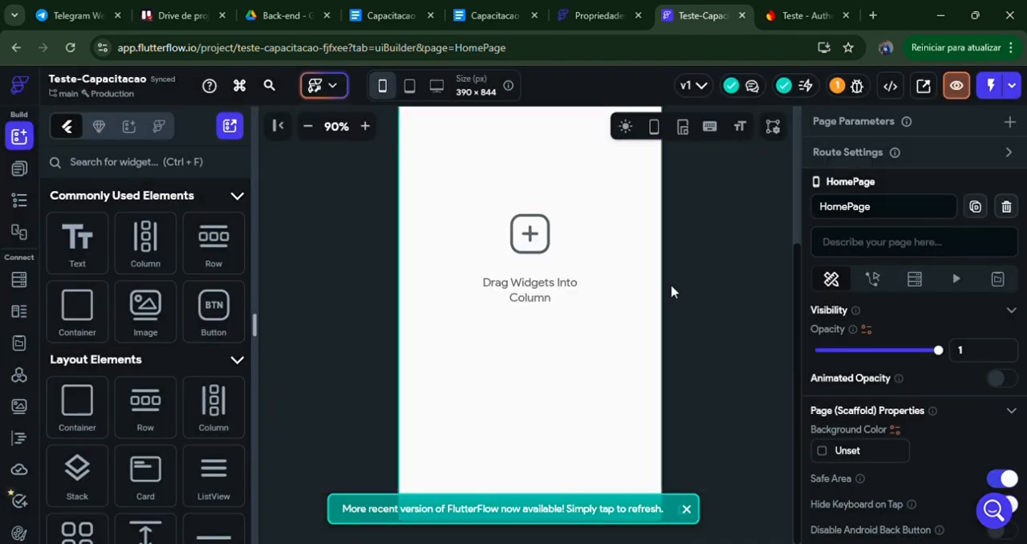
scroll(671, 289, up, 3)
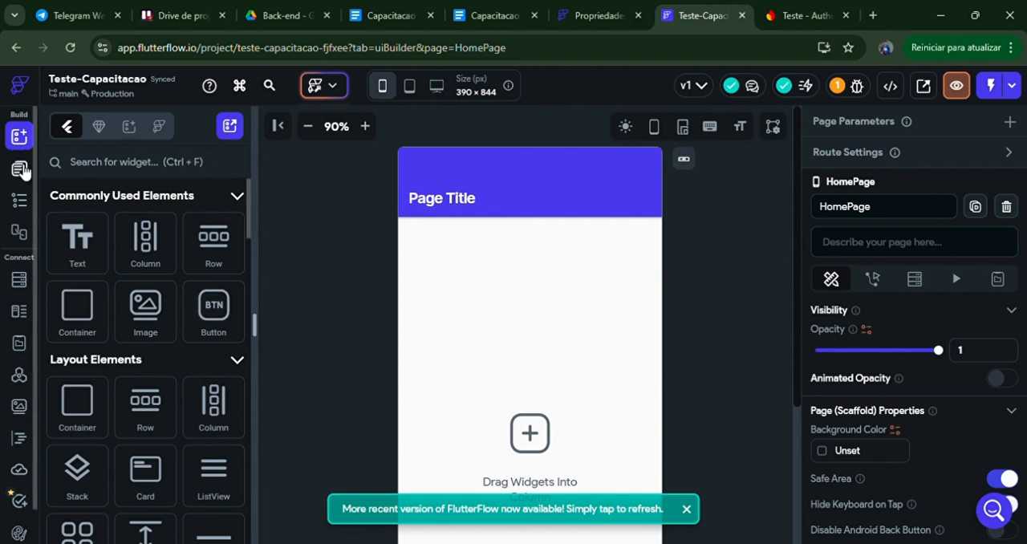
Step: Browse the widget palette through its commonly used, layout, page and form element categories
click(24, 141)
click(20, 138)
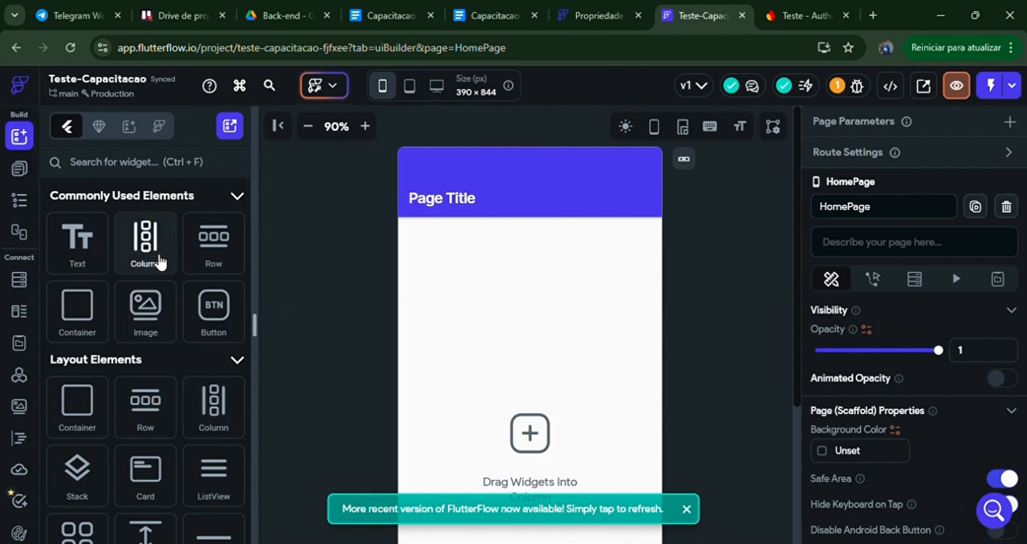
scroll(190, 283, down, 10)
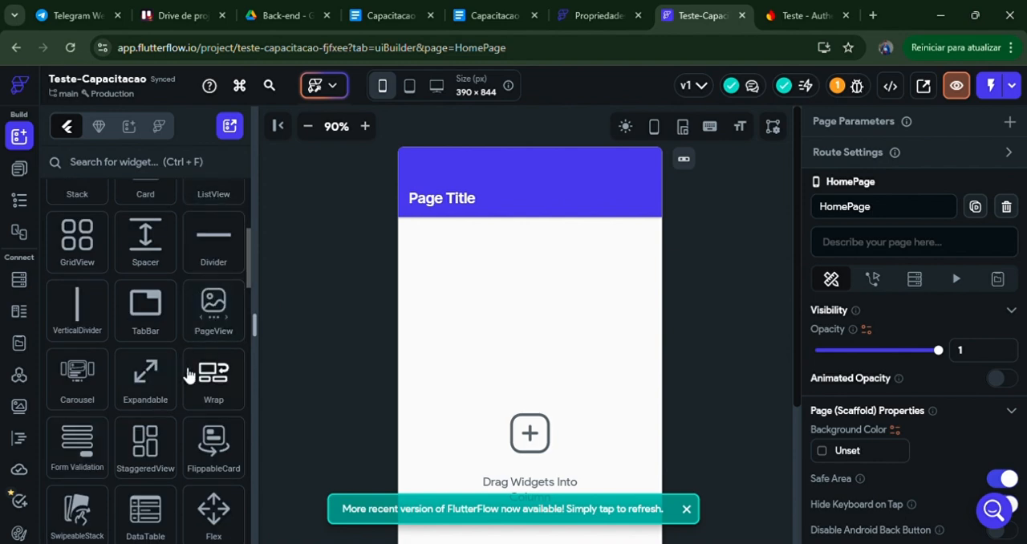
scroll(168, 404, down, 12)
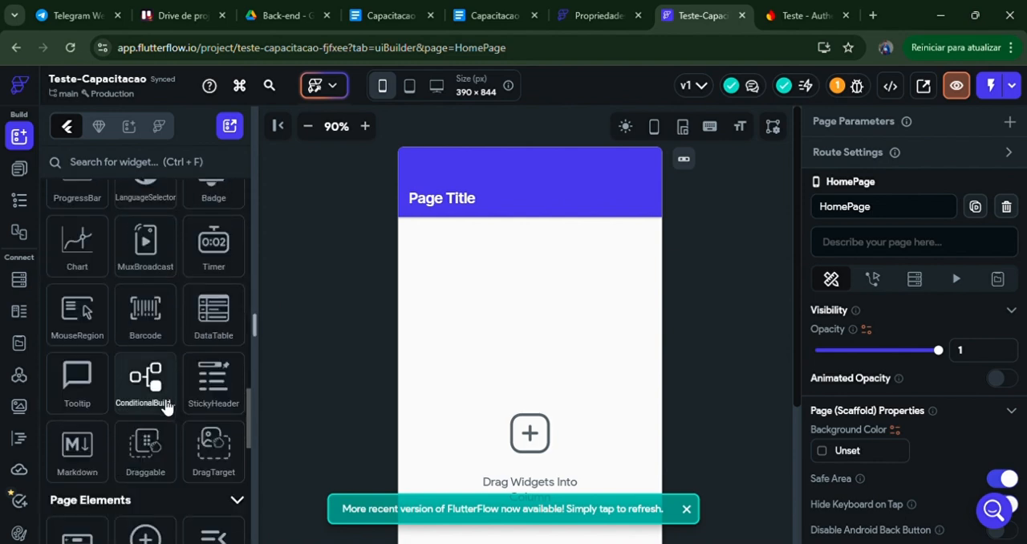
scroll(164, 426, down, 4)
scroll(173, 425, up, 7)
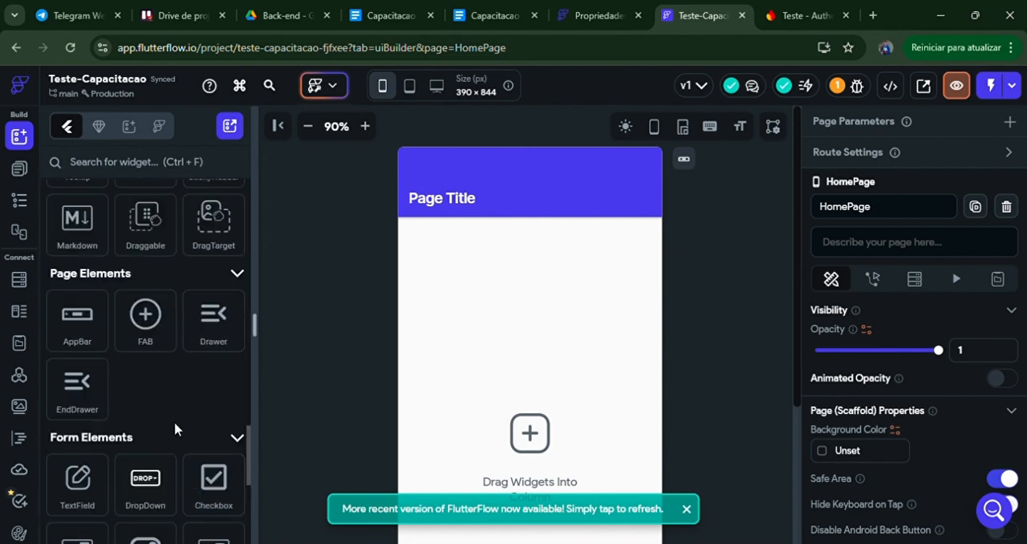
scroll(180, 417, up, 15)
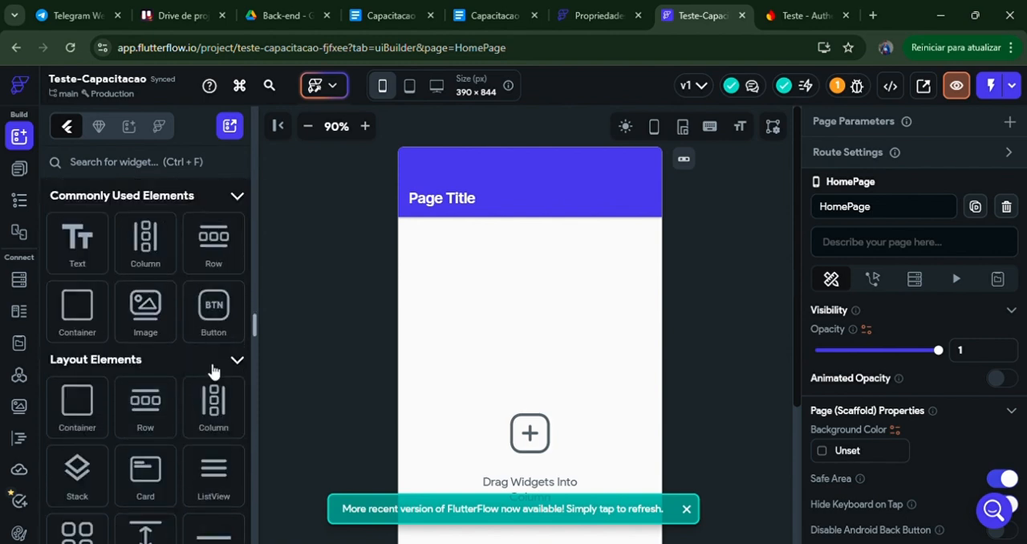
Step: Review the project's page list and the new-page options, including the AI page generator, and close it without creating a page
click(19, 168)
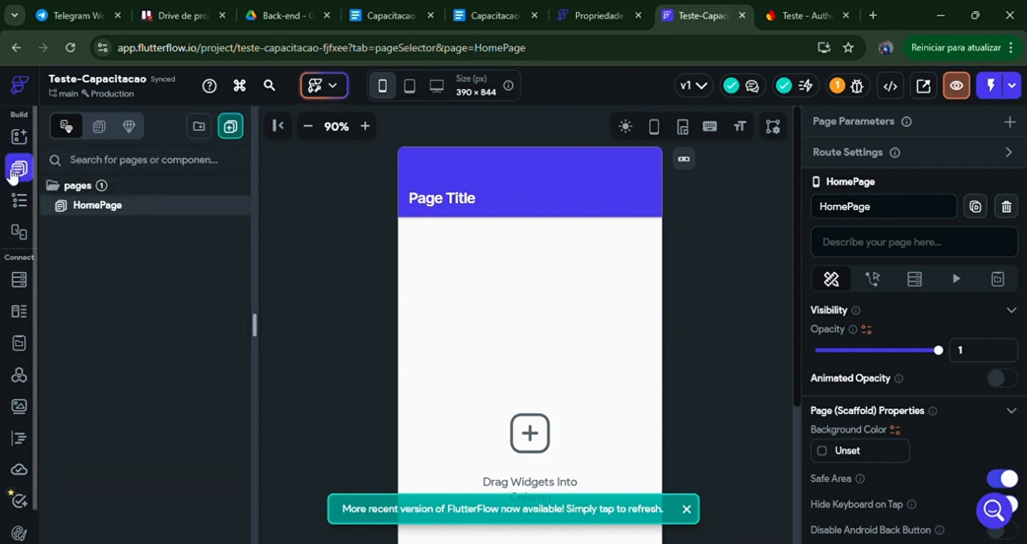
click(102, 204)
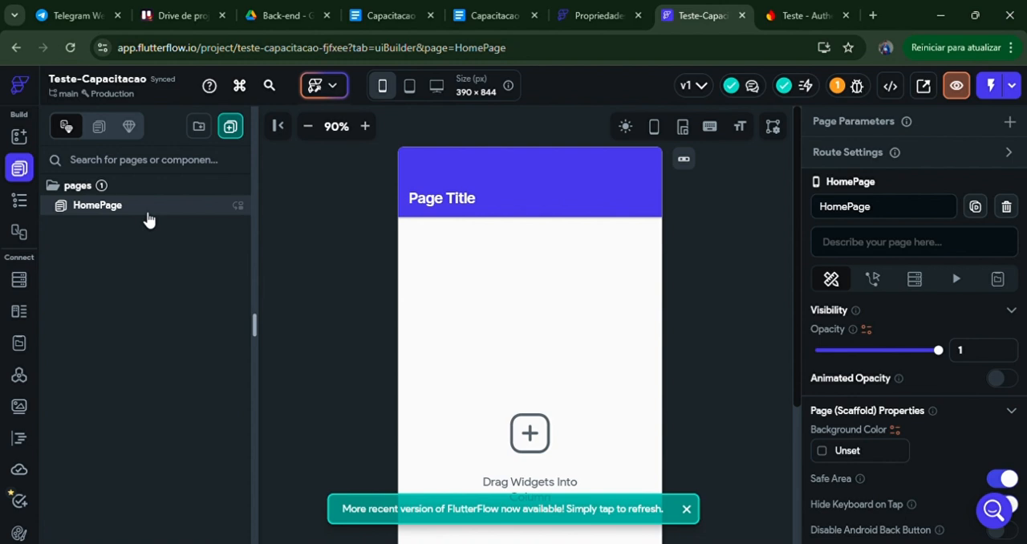
click(230, 126)
scroll(352, 341, down, 1)
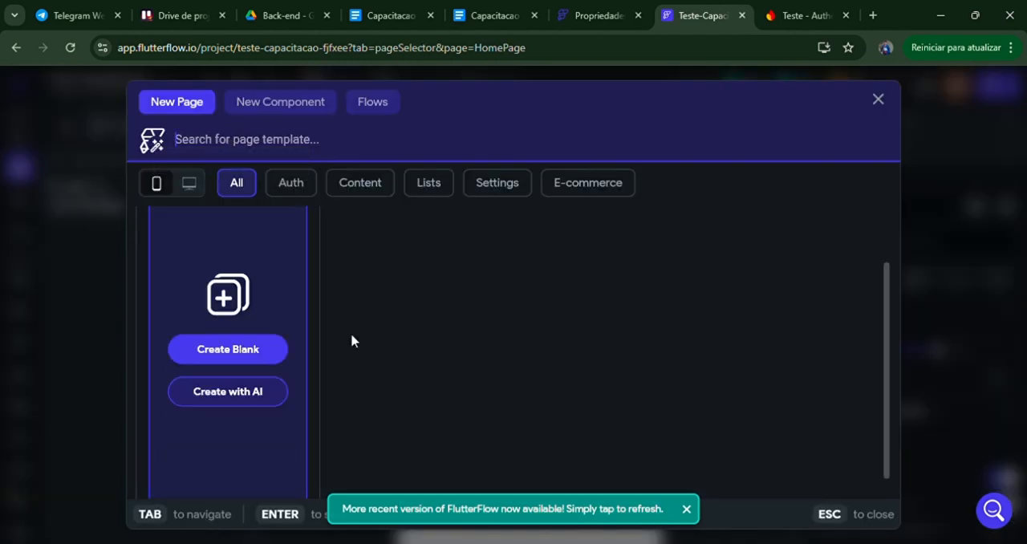
click(261, 356)
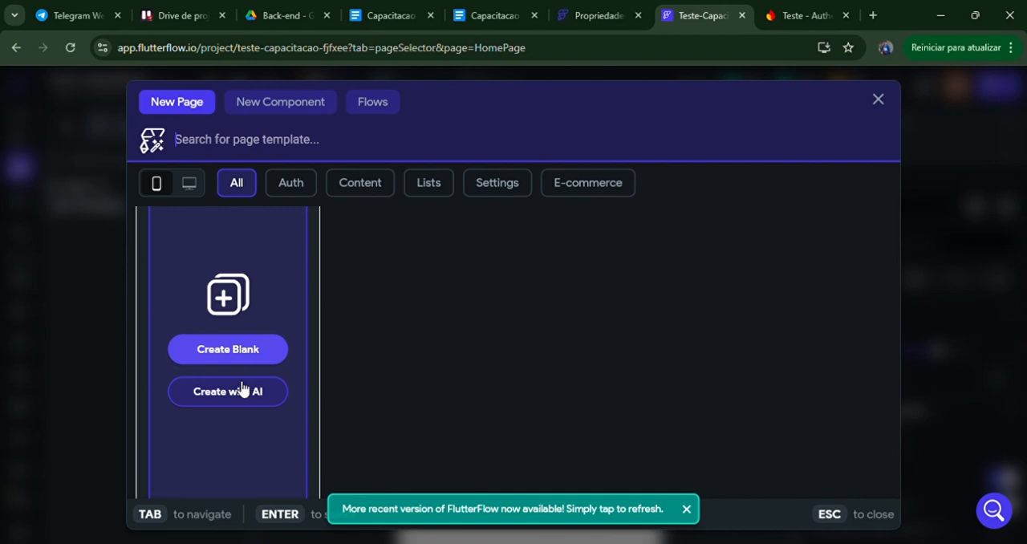
click(239, 393)
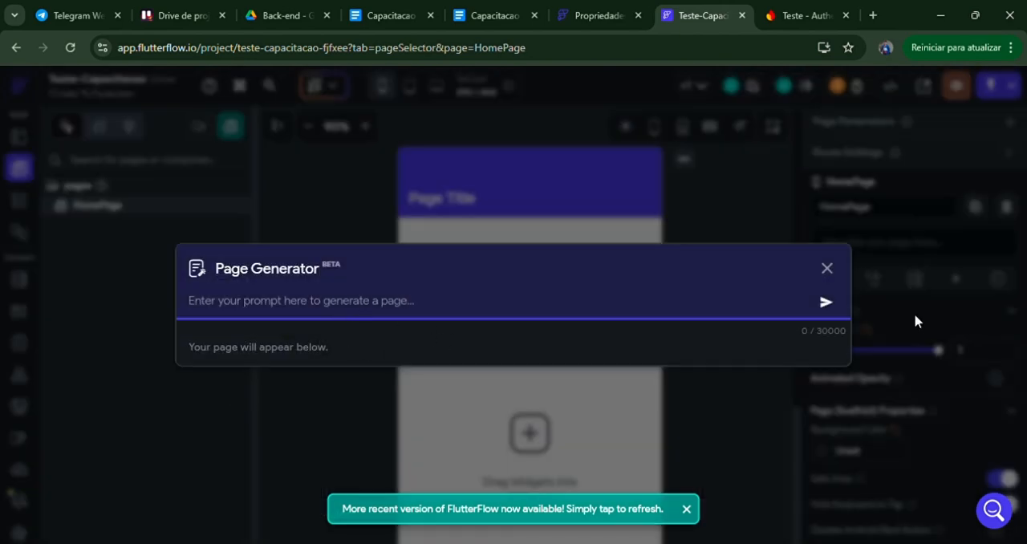
click(827, 269)
Step: Delete the Column and the AppBar from HomePage in the widget tree
click(20, 201)
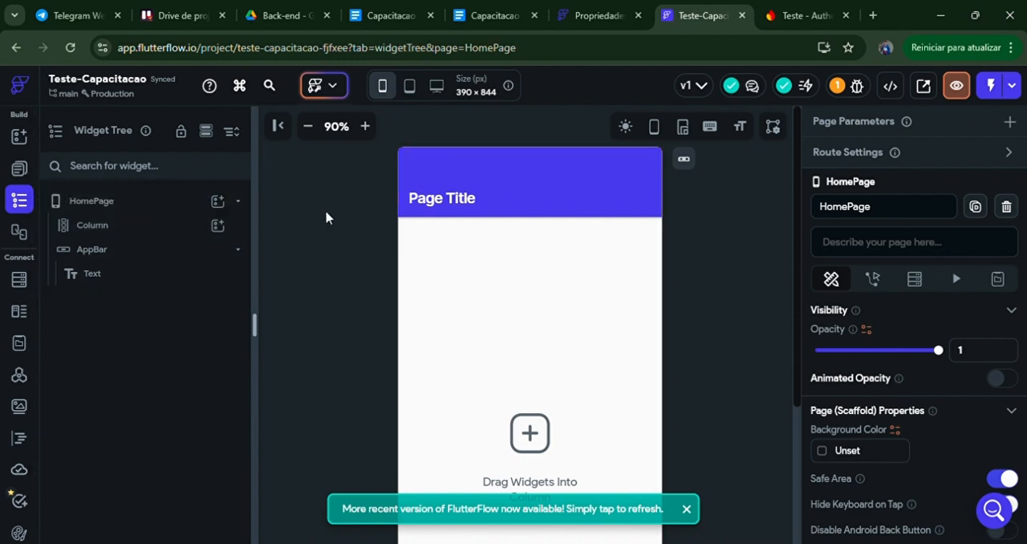
click(155, 232)
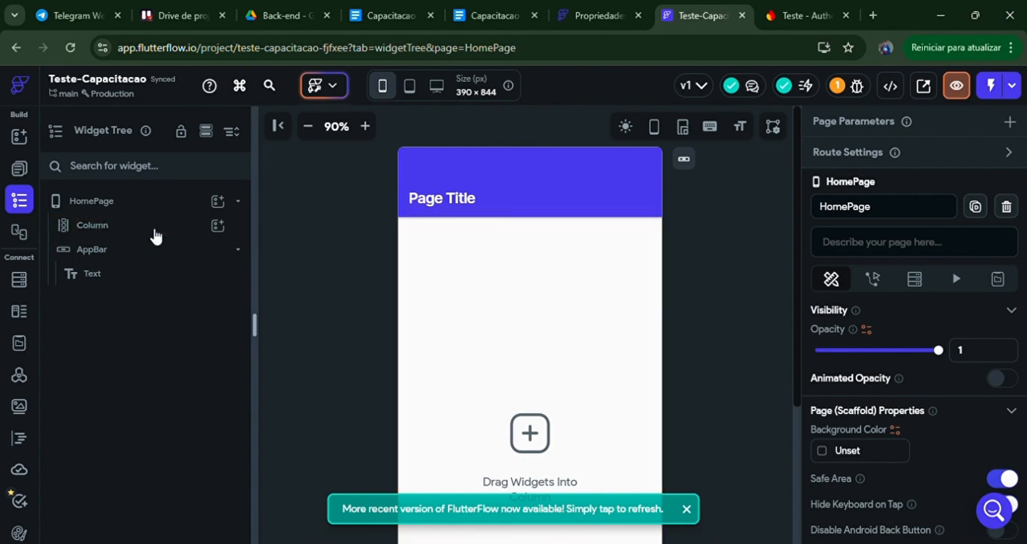
key(Delete)
click(142, 232)
key(Delete)
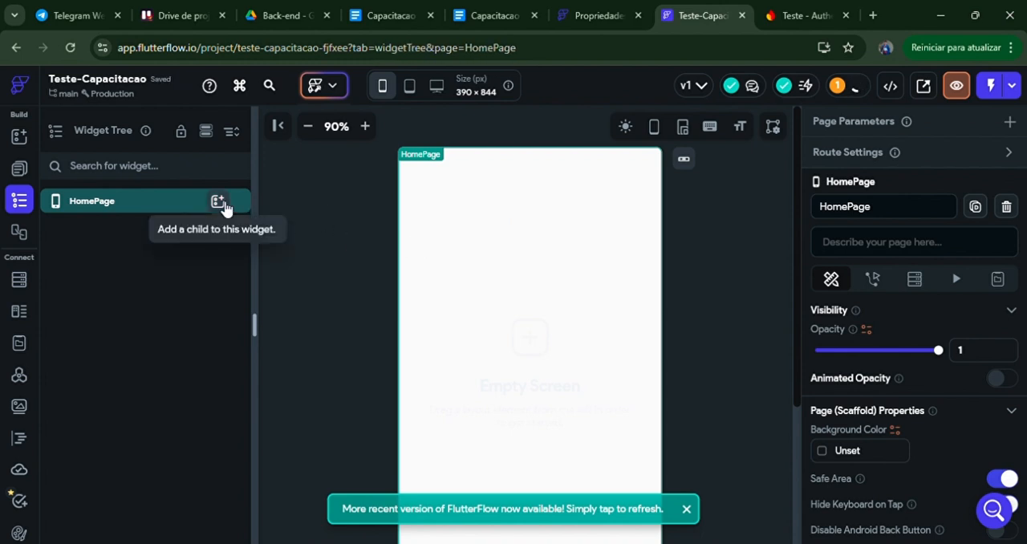
Step: Add a Column as a child of HomePage
click(217, 200)
scroll(357, 317, down, 2)
scroll(377, 312, up, 2)
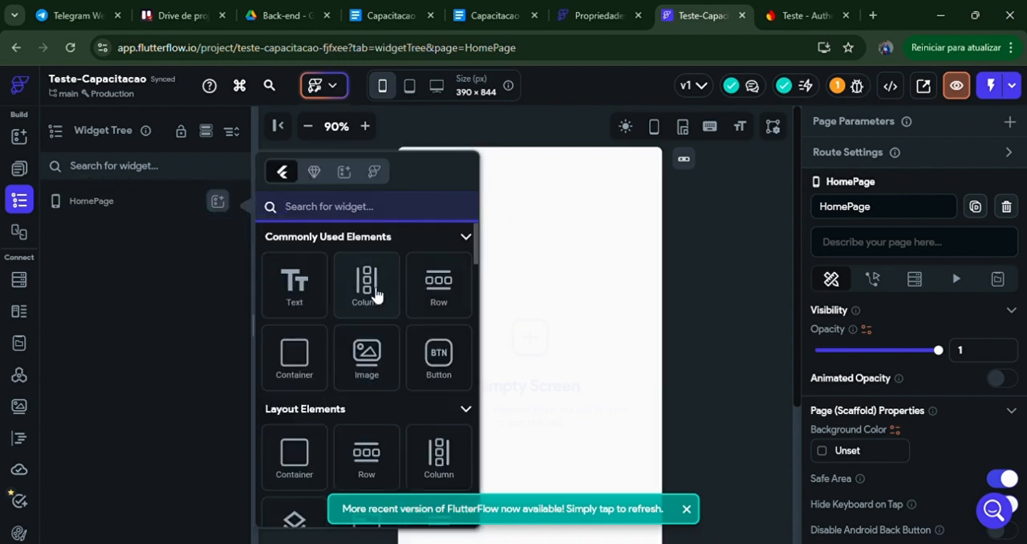
click(374, 295)
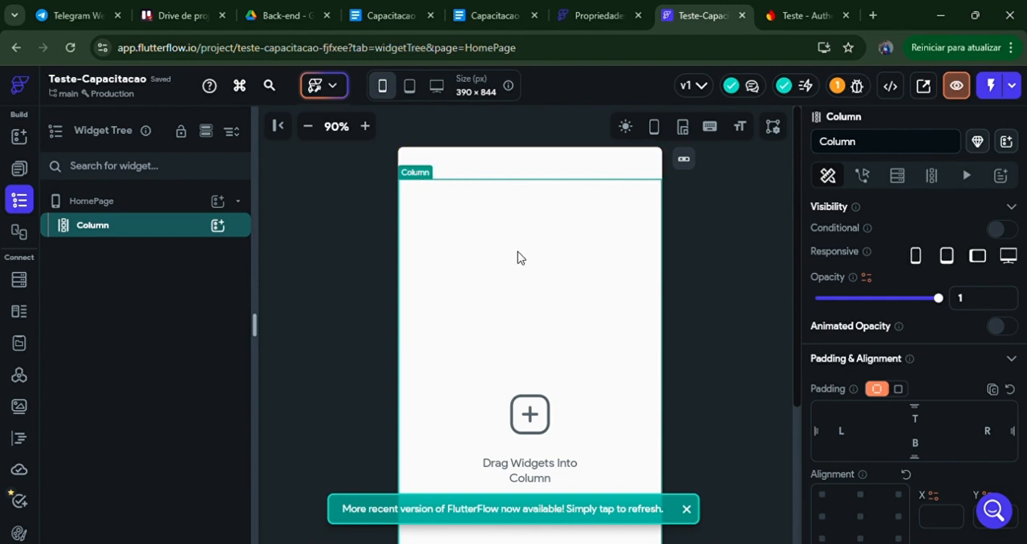
Step: Add two Image widgets and a Text widget inside the Column
click(221, 225)
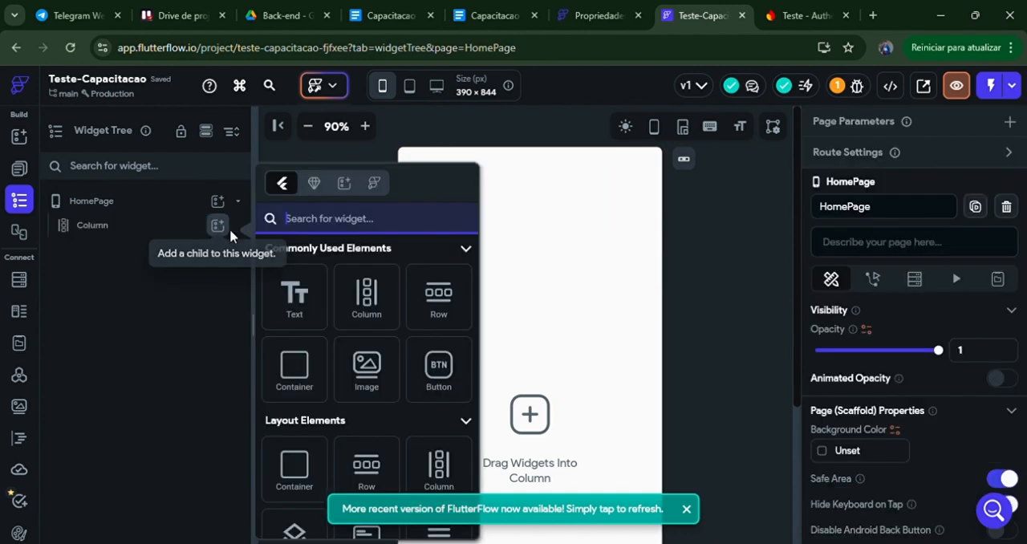
click(389, 370)
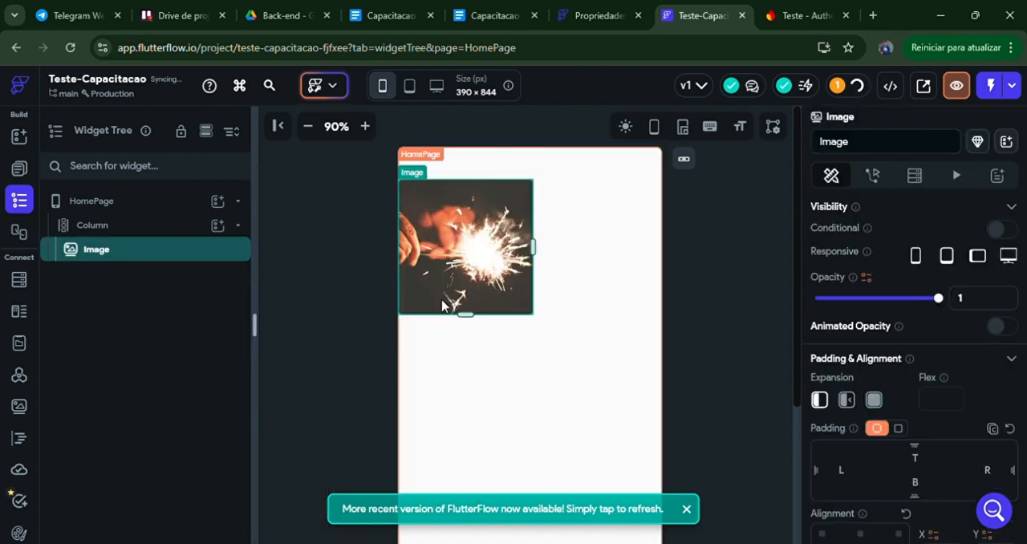
click(221, 227)
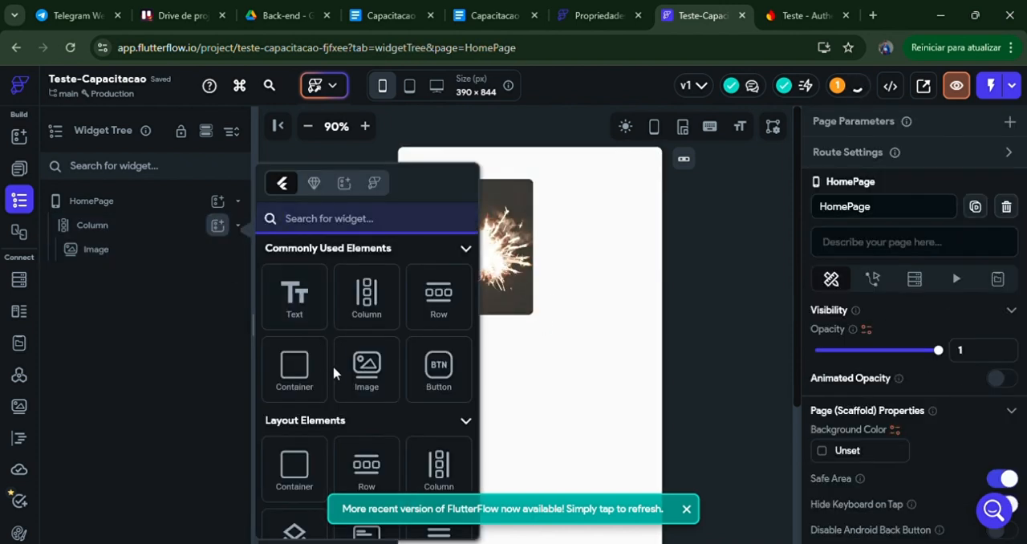
click(366, 381)
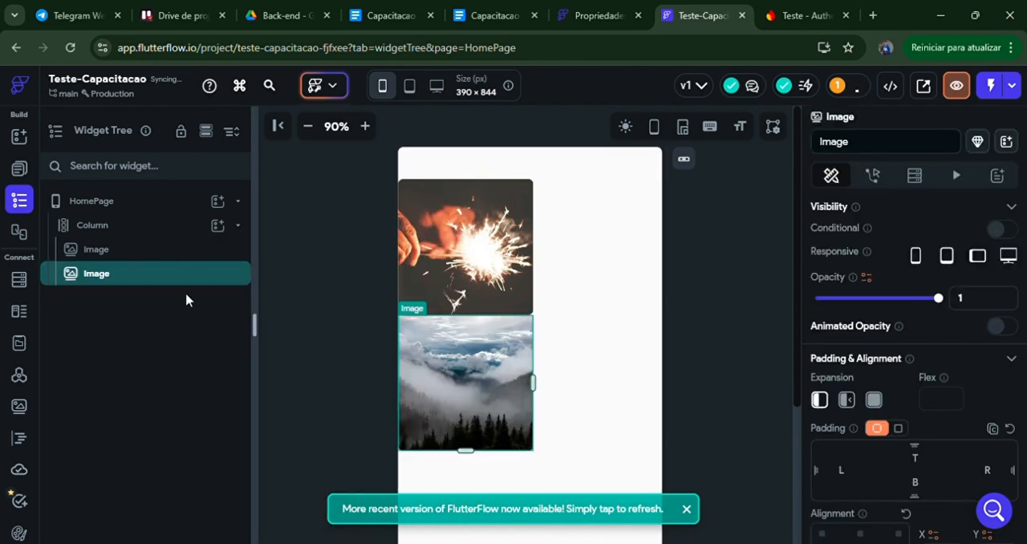
click(217, 226)
click(292, 293)
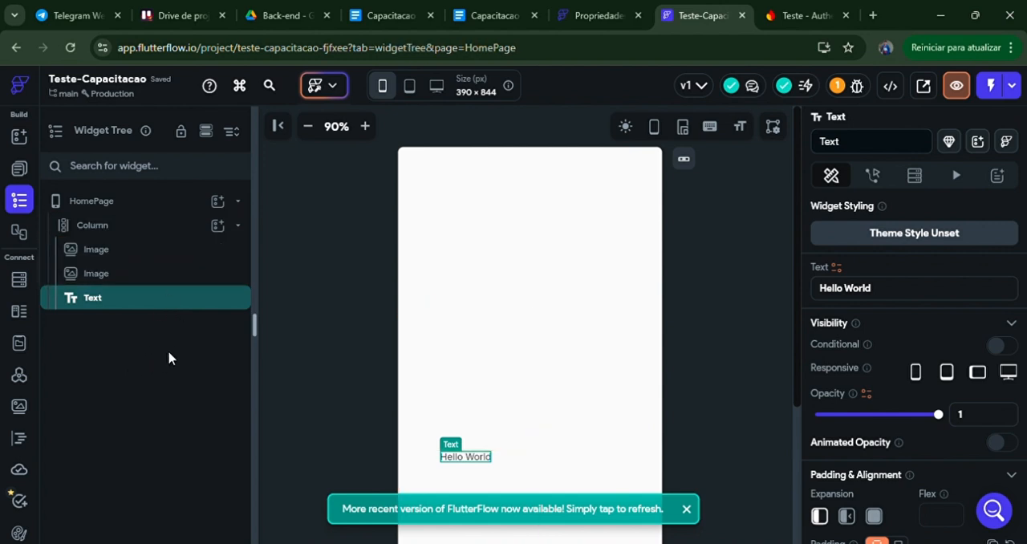
Step: Delete the Column with its children and add a Row as a child of HomePage instead
click(167, 237)
key(Delete)
click(217, 198)
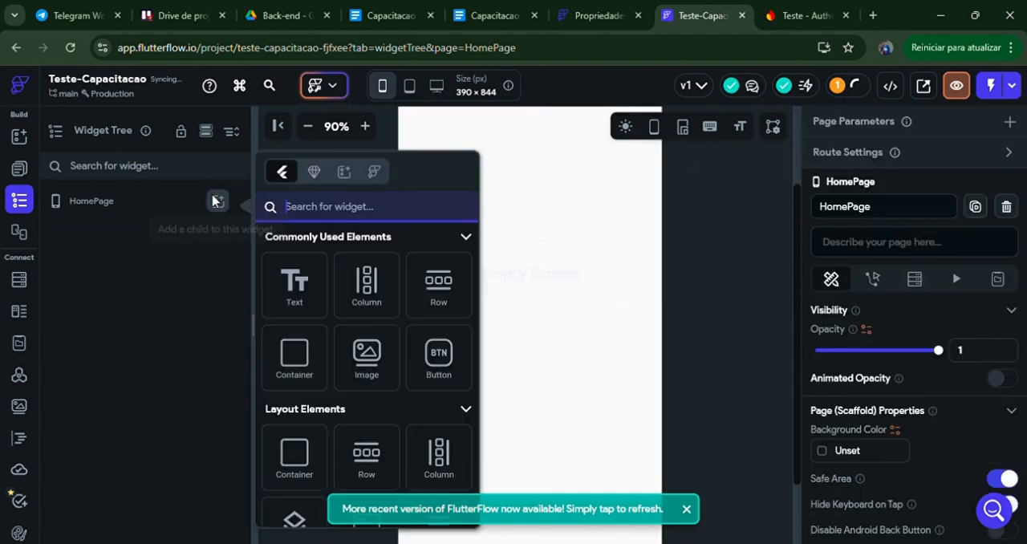
click(438, 292)
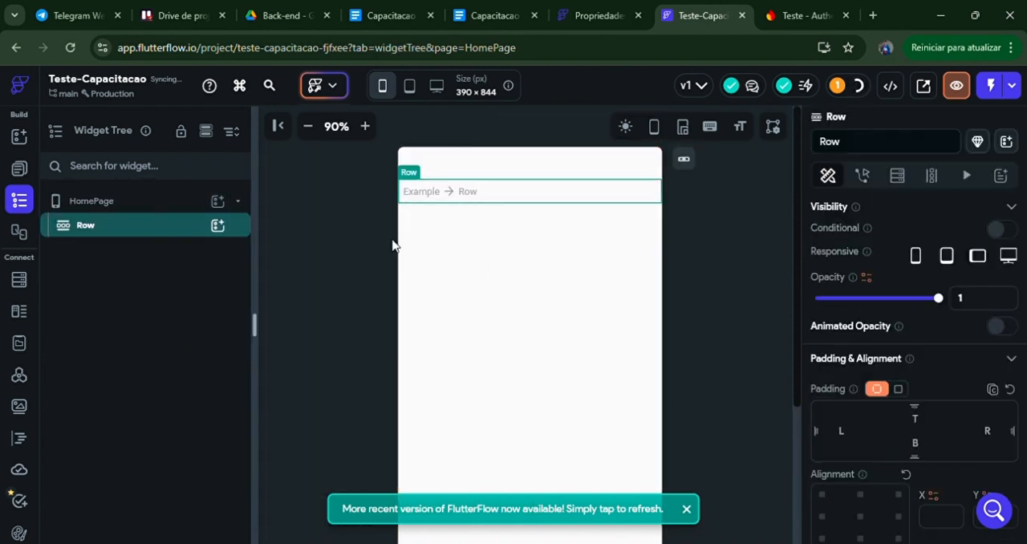
Step: Add two Image widgets inside the Row
click(217, 227)
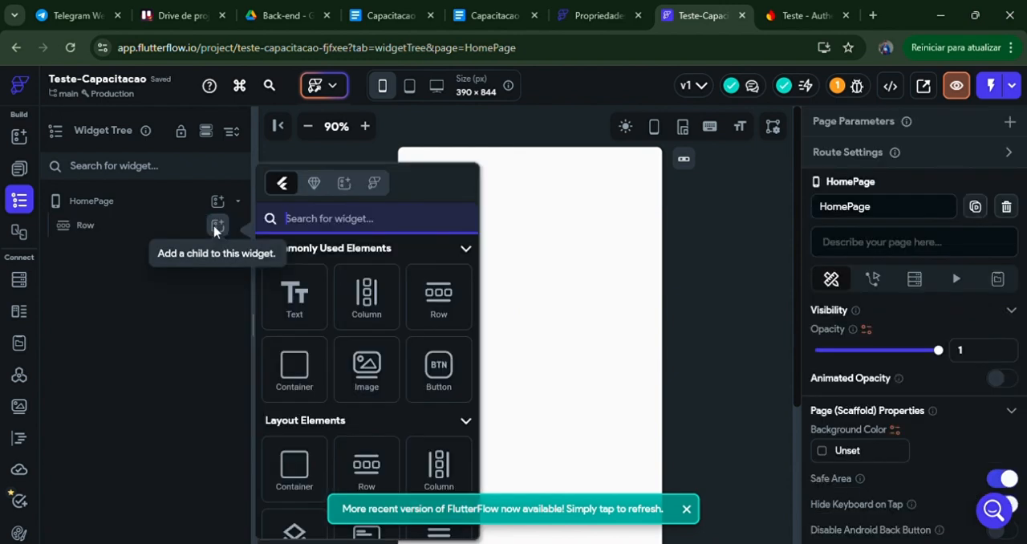
click(366, 365)
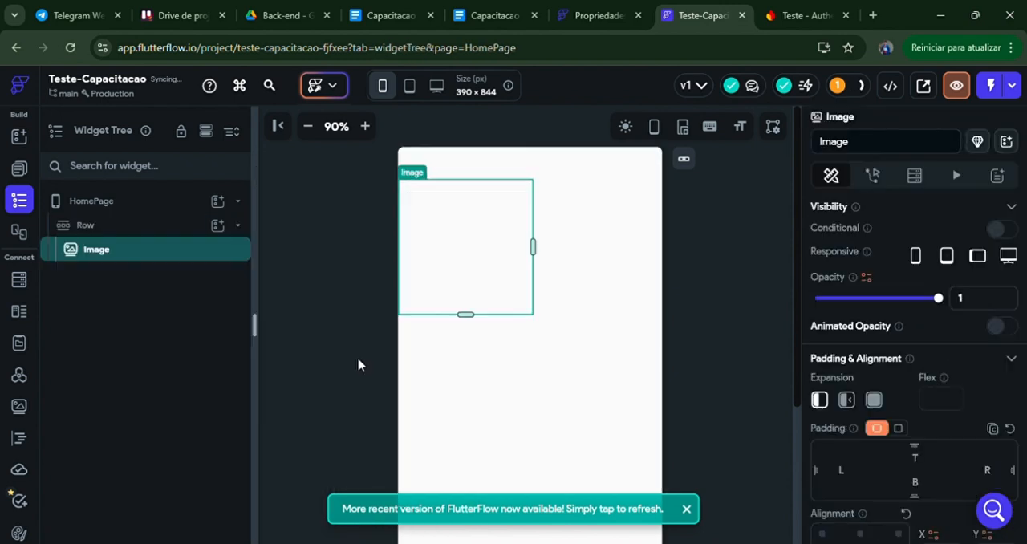
click(219, 226)
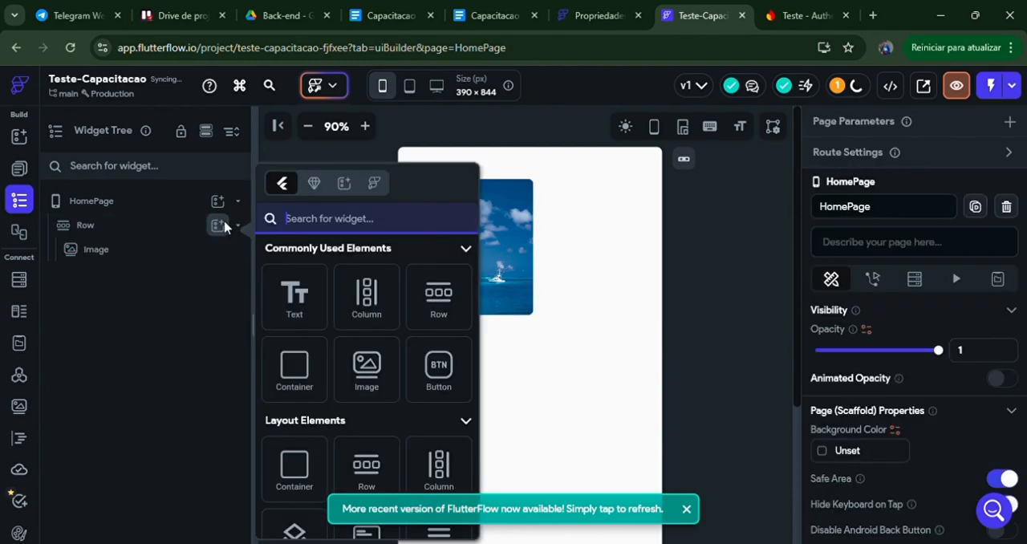
click(380, 366)
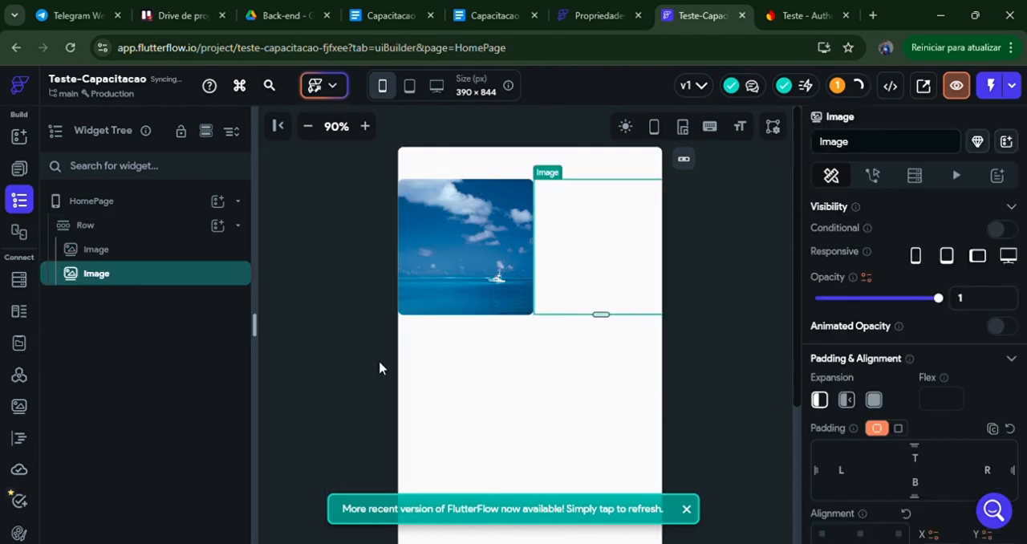
Step: Add a Button widget to the Row after the two images
click(218, 225)
click(438, 366)
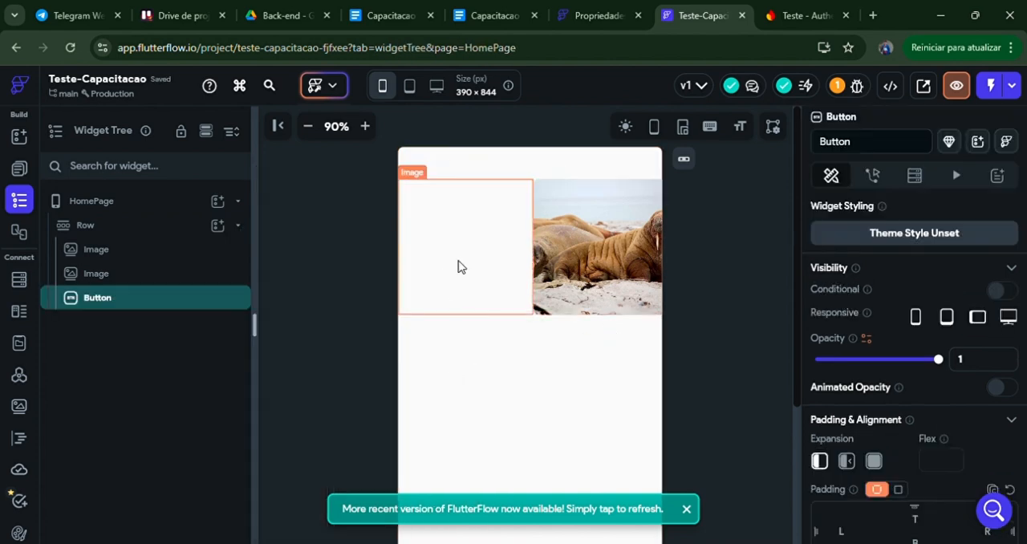
click(130, 226)
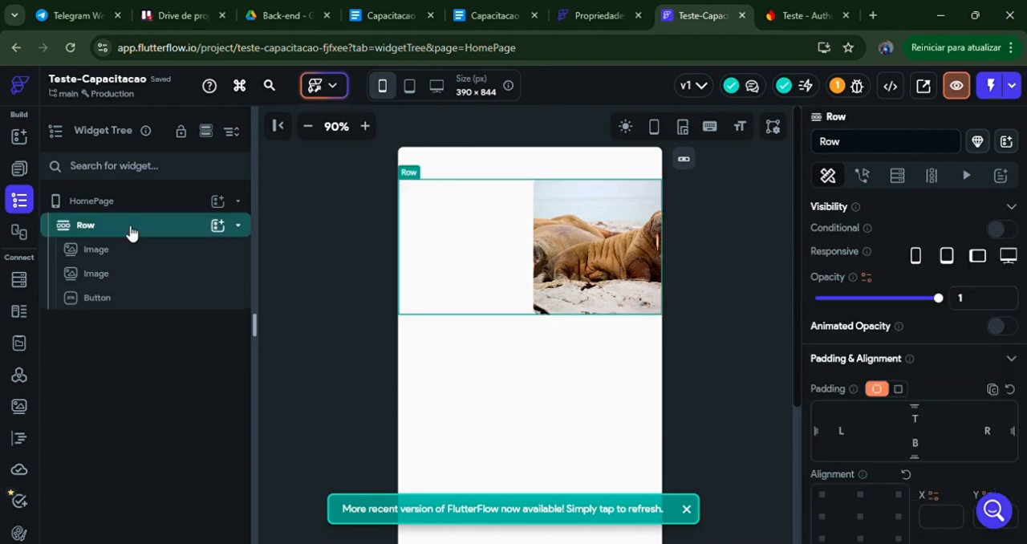
Step: Narrow both images in the Row so that the Button fits within the page width
click(176, 250)
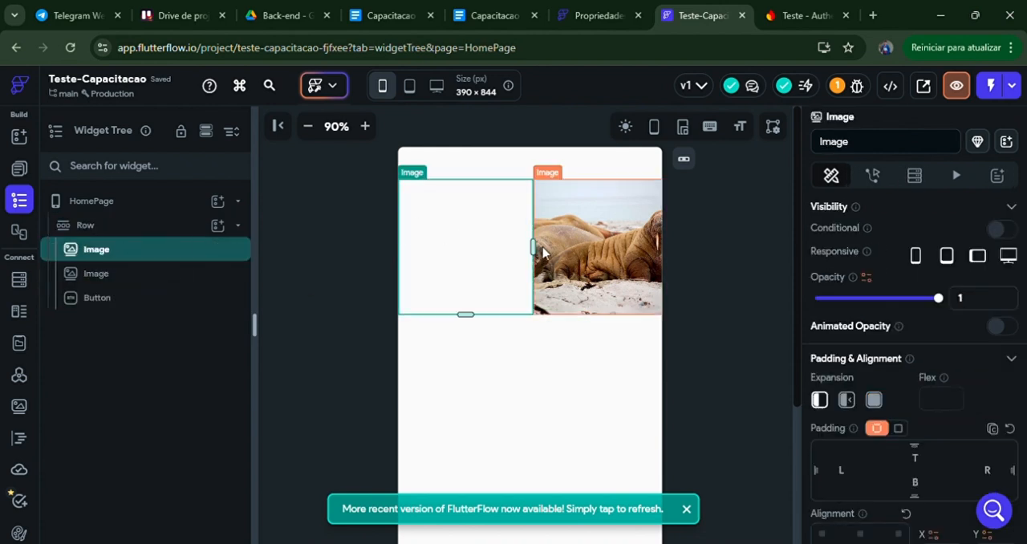
drag(535, 249, 486, 248)
click(580, 255)
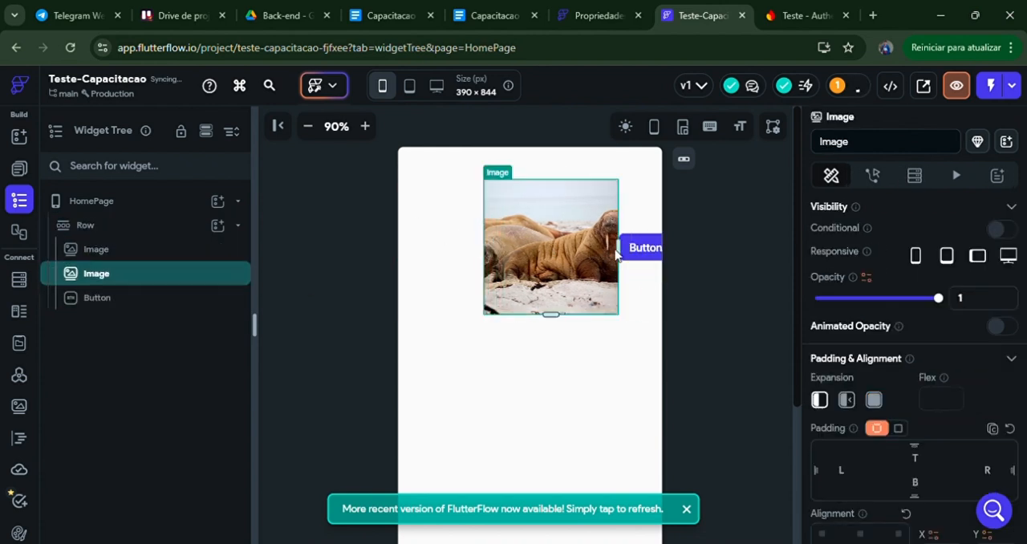
drag(627, 251, 596, 251)
click(454, 253)
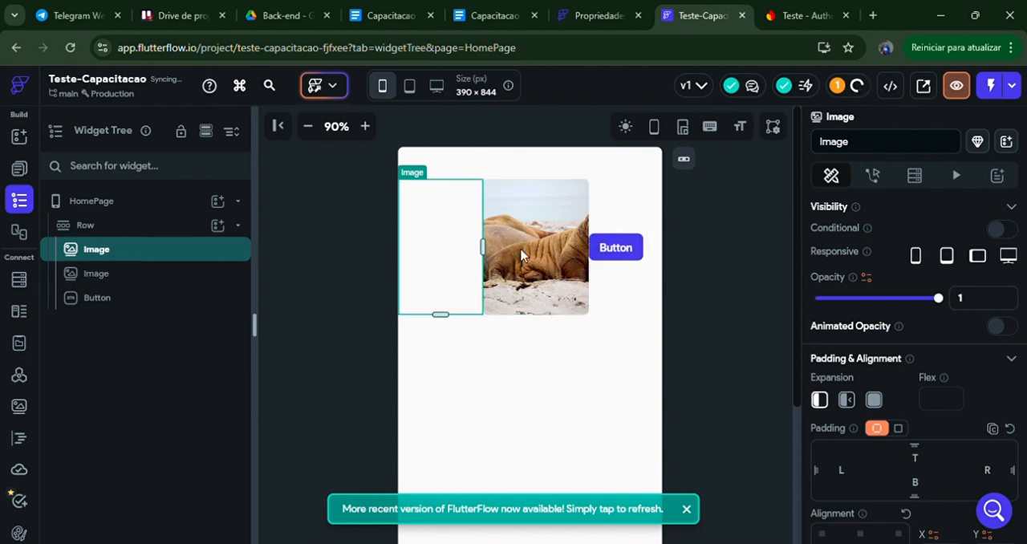
click(523, 253)
click(608, 255)
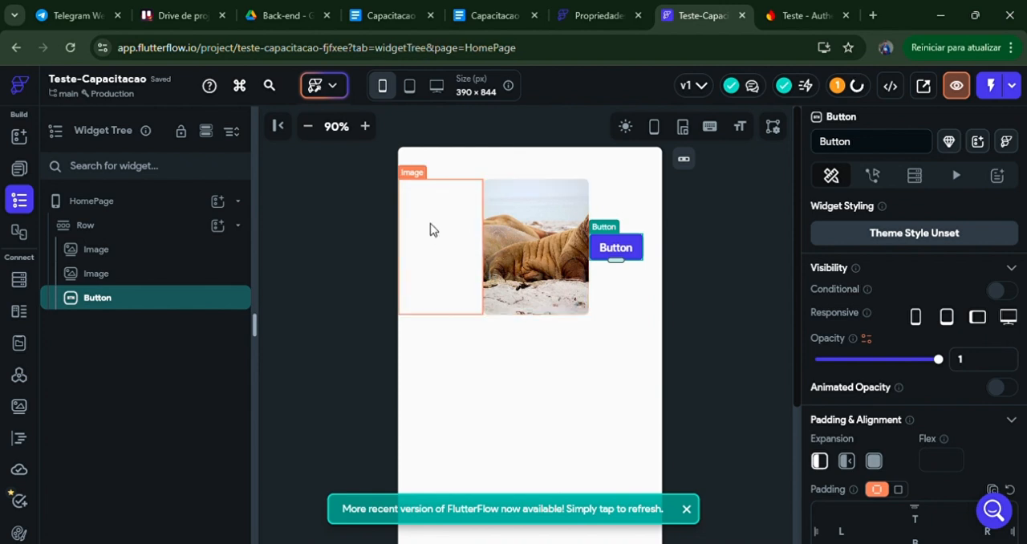
Step: Delete the Row with its children and add a Container as a child of HomePage instead
click(164, 231)
key(Delete)
click(217, 203)
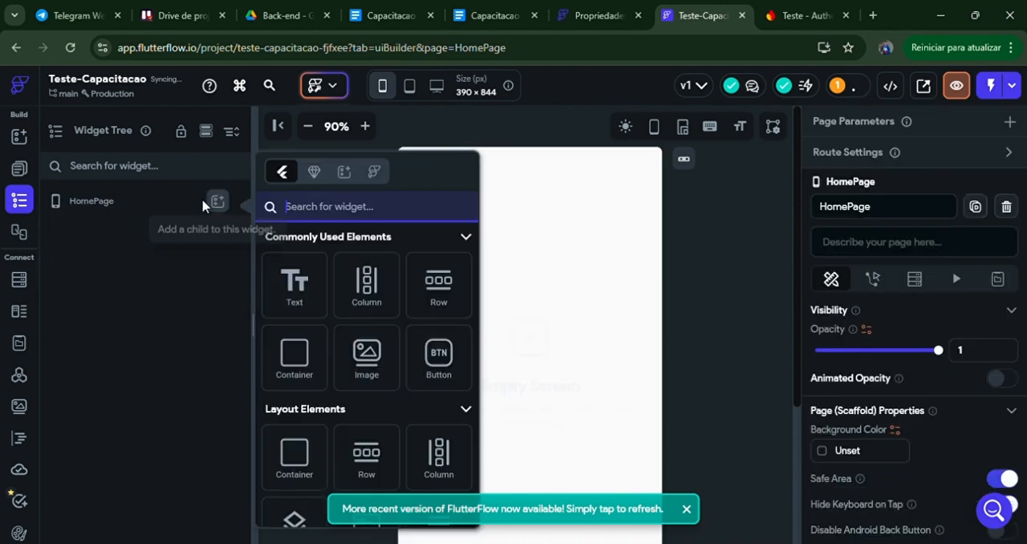
click(316, 364)
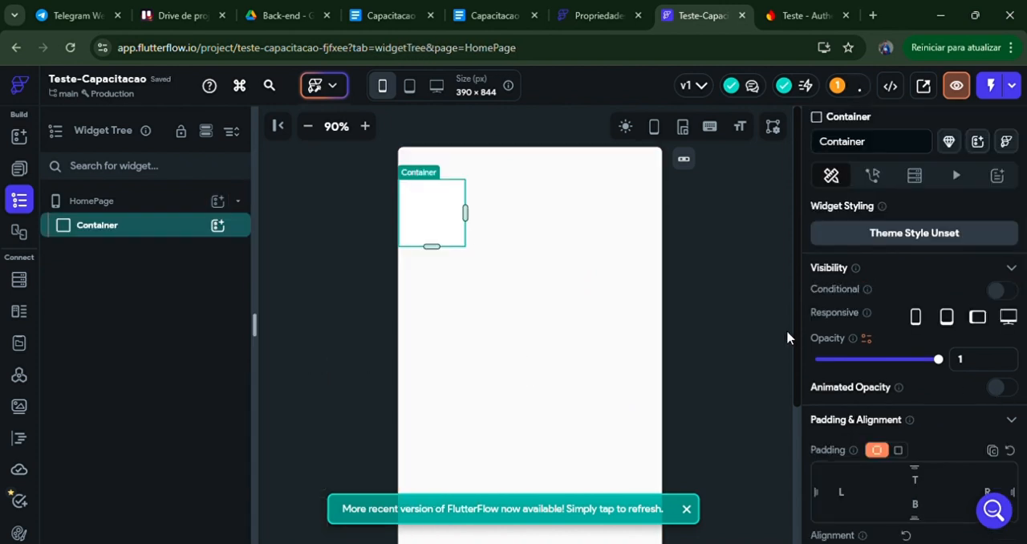
Step: Examine the Container's visibility, padding, alignment, size and fill color properties
scroll(746, 240, down, 1)
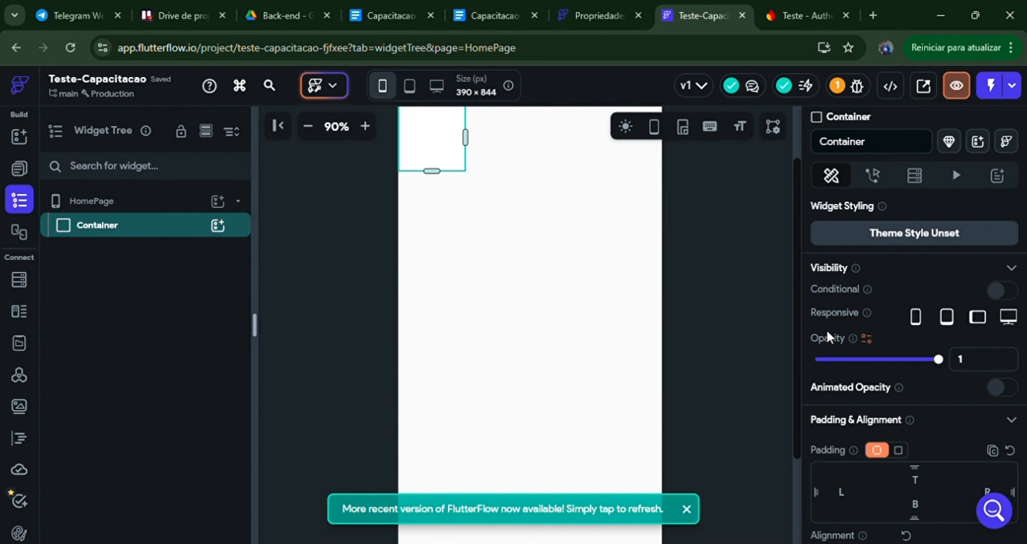
scroll(758, 292, up, 1)
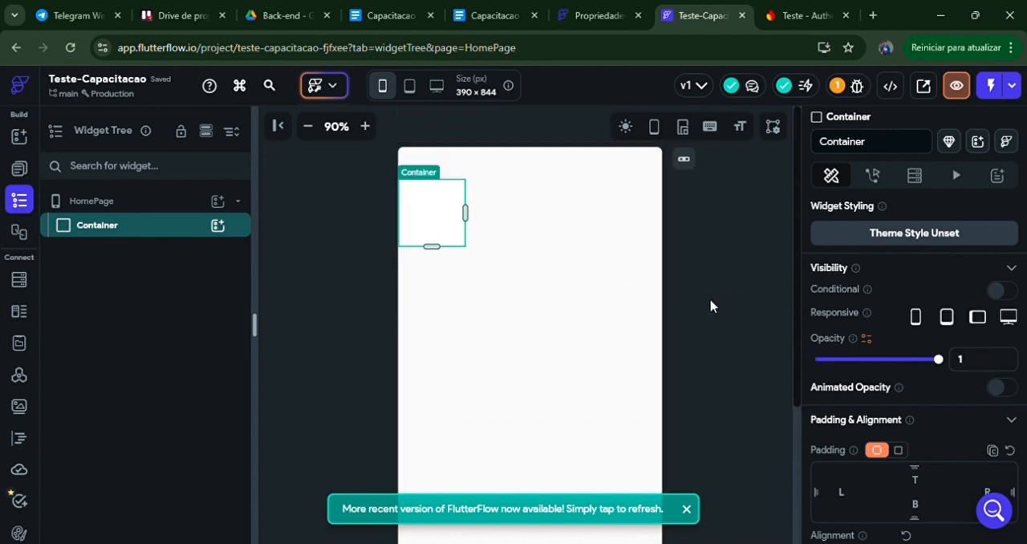
scroll(834, 393, down, 1)
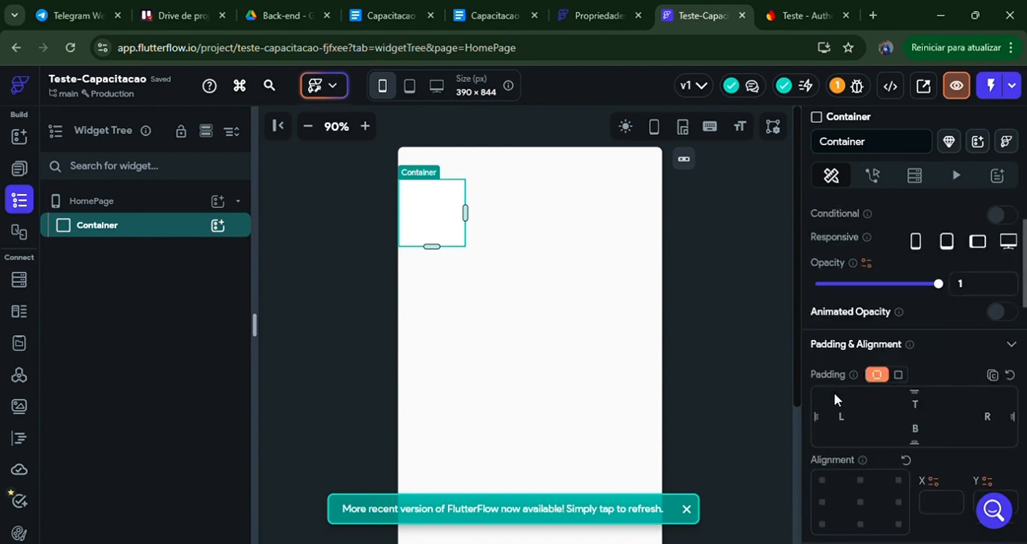
scroll(834, 391, down, 1)
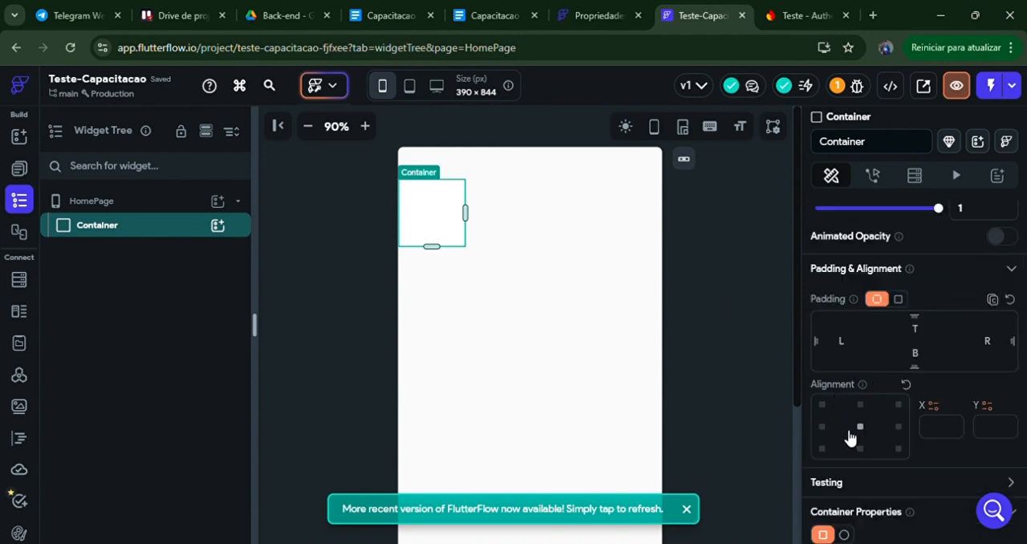
click(860, 448)
scroll(870, 377, down, 2)
scroll(890, 377, down, 1)
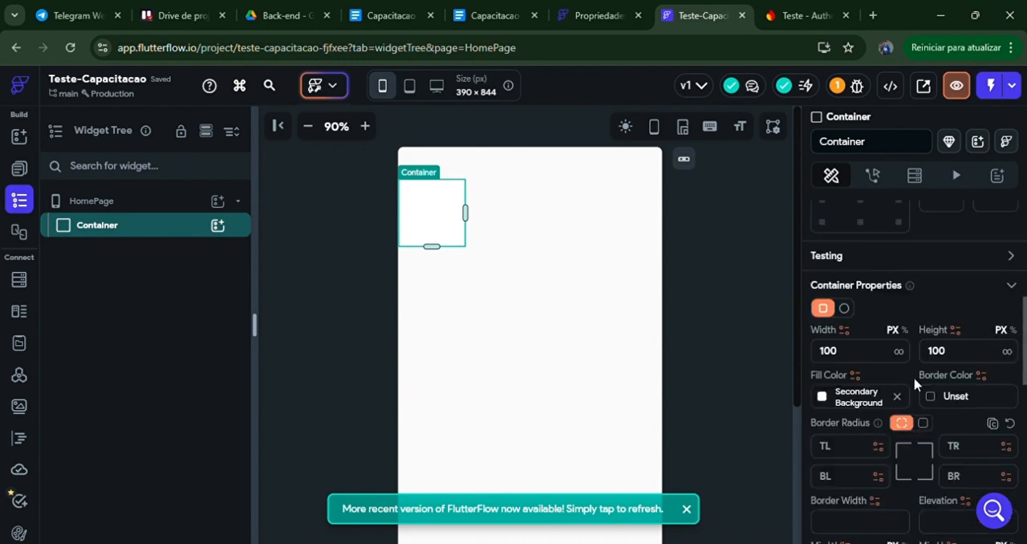
click(453, 231)
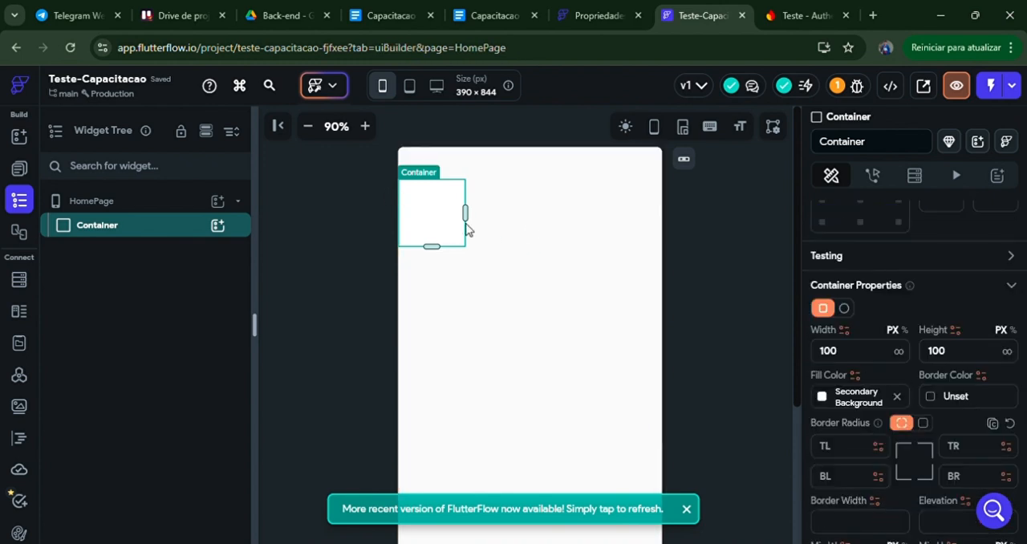
scroll(822, 337, down, 1)
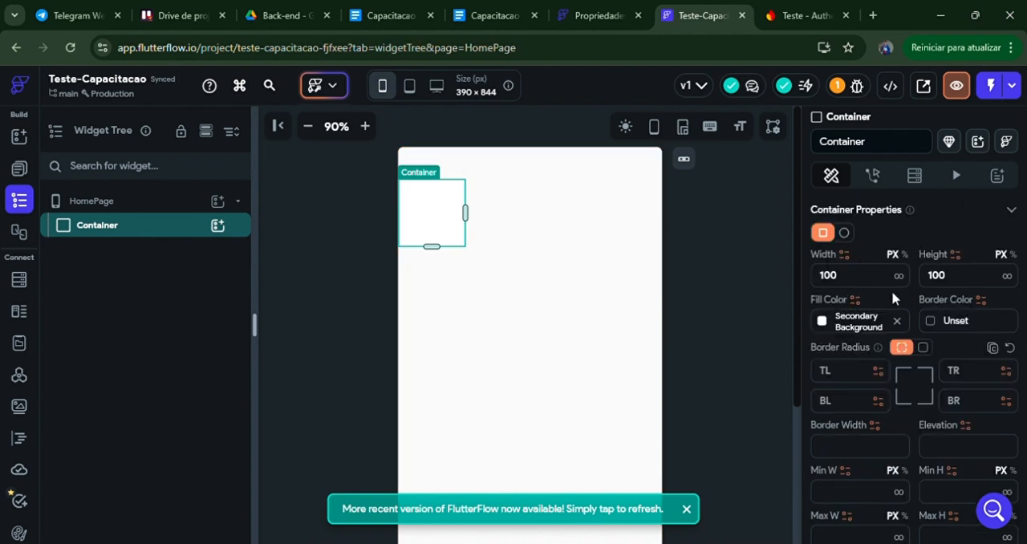
scroll(878, 286, up, 6)
scroll(898, 344, down, 5)
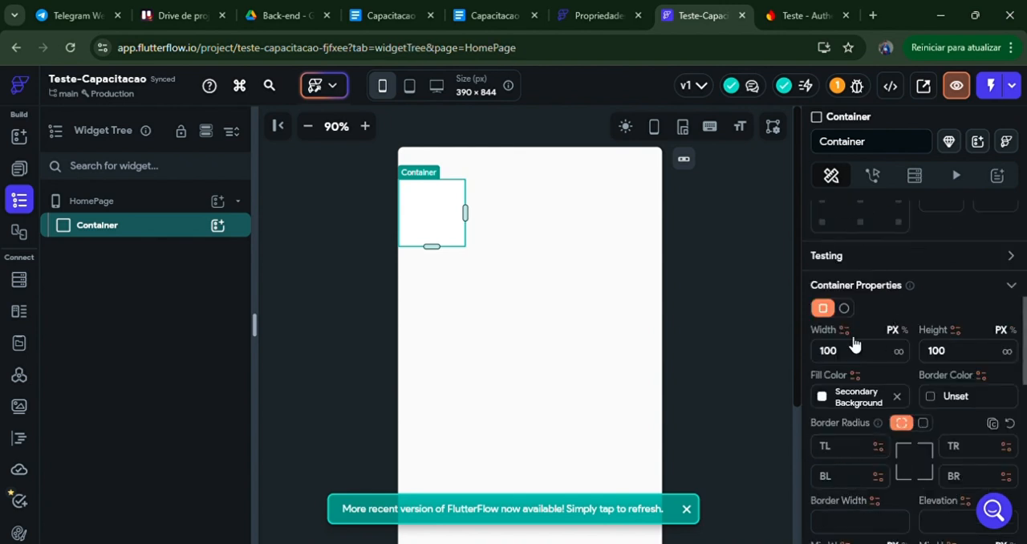
Step: Set the Container's width and height to 100 percent each
scroll(878, 297, down, 1)
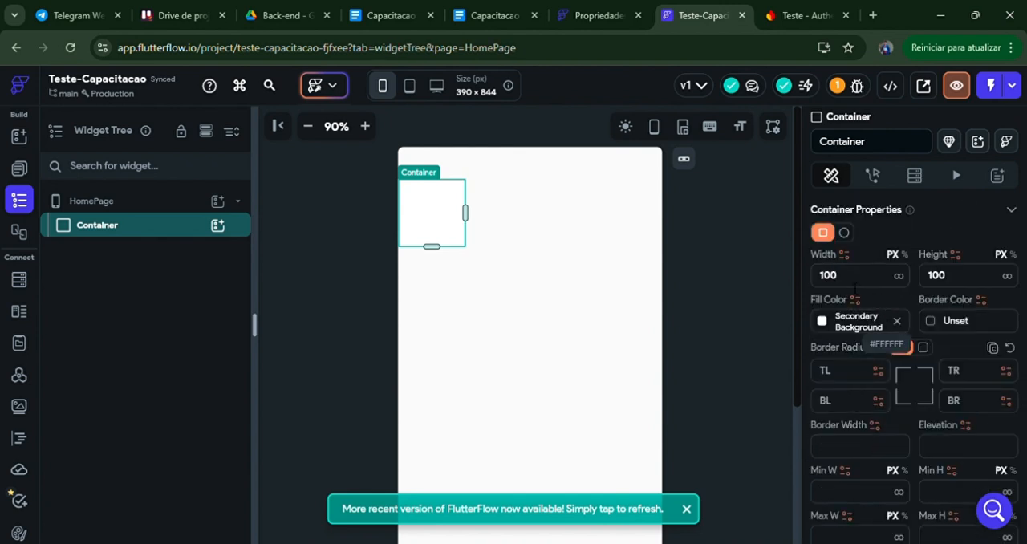
click(904, 254)
click(904, 281)
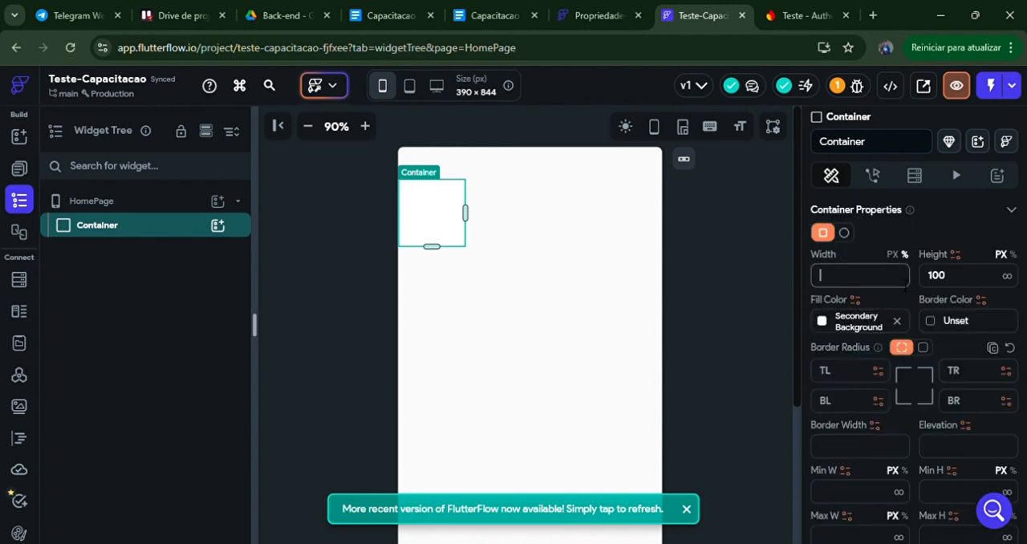
text(100)
click(985, 280)
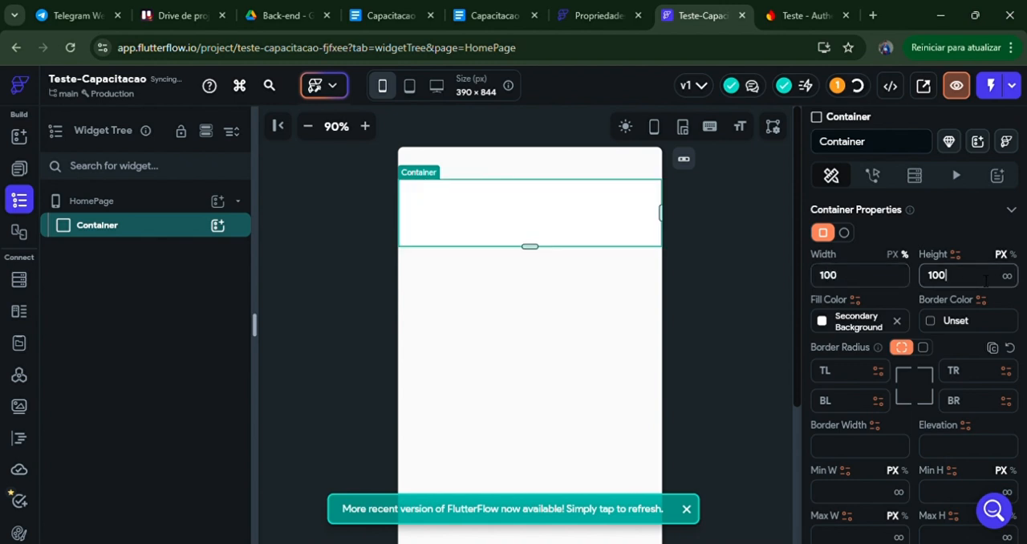
click(1012, 254)
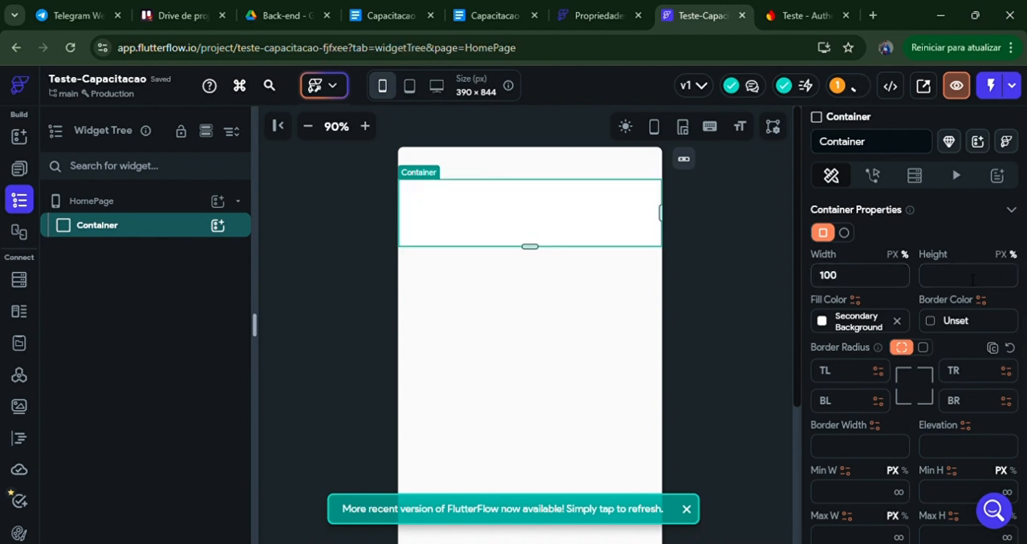
click(972, 279)
text(100)
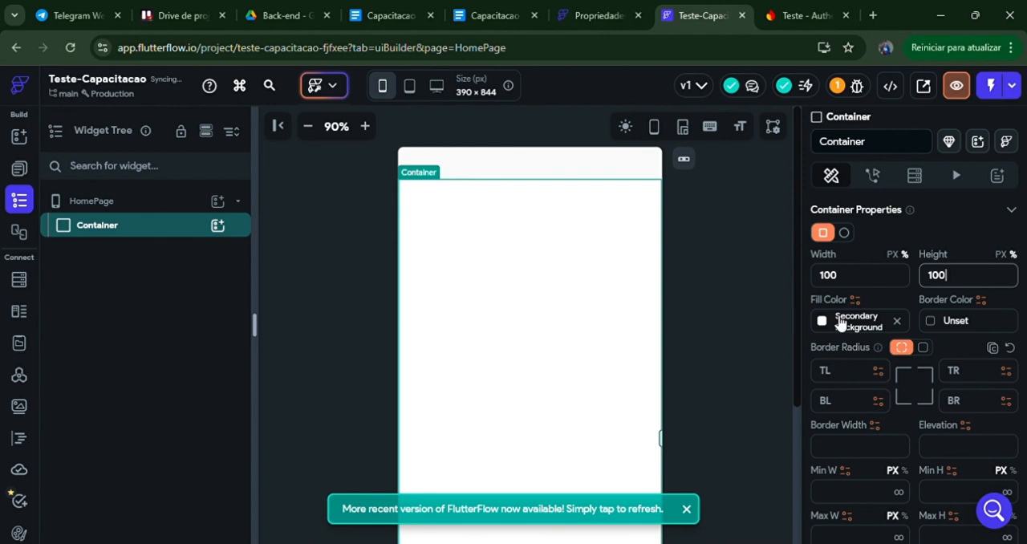
click(762, 299)
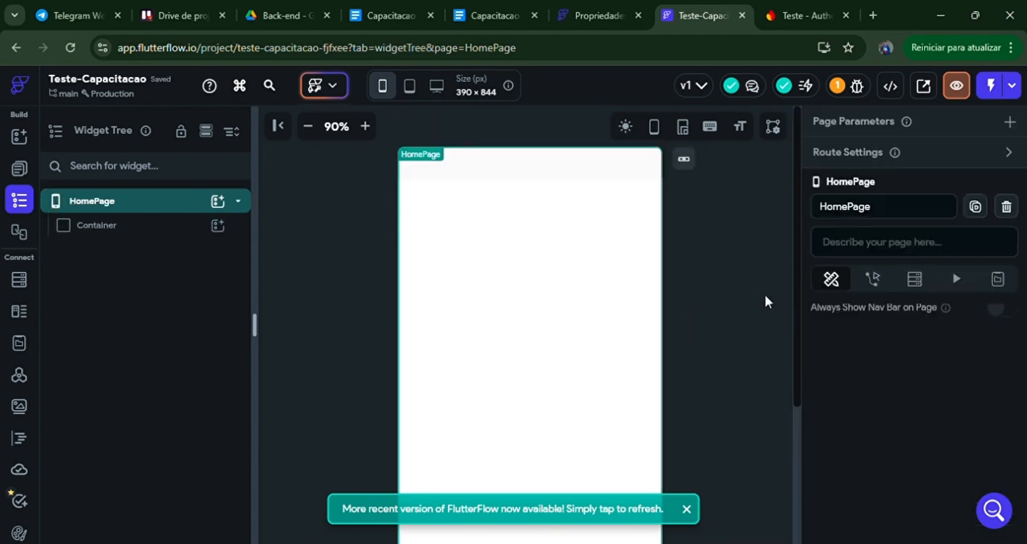
Step: Change the Container's fill color to red, #F01111
click(484, 243)
scroll(914, 320, down, 6)
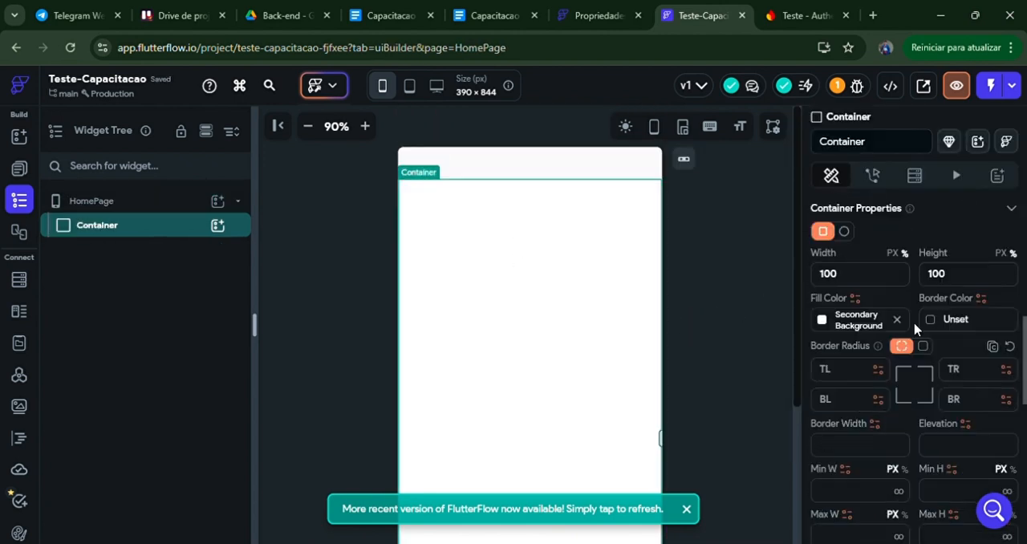
scroll(900, 320, down, 2)
scroll(911, 321, up, 4)
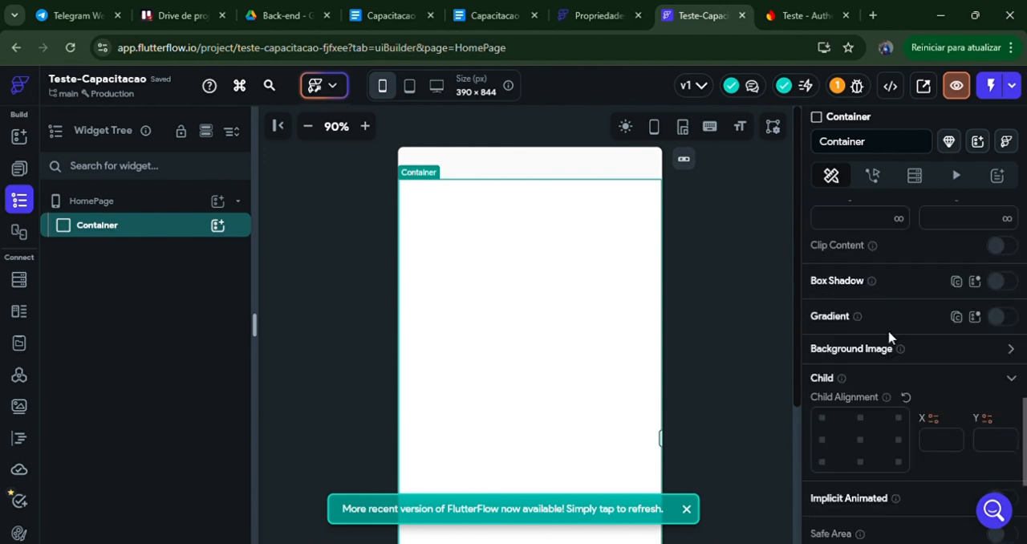
scroll(914, 320, up, 4)
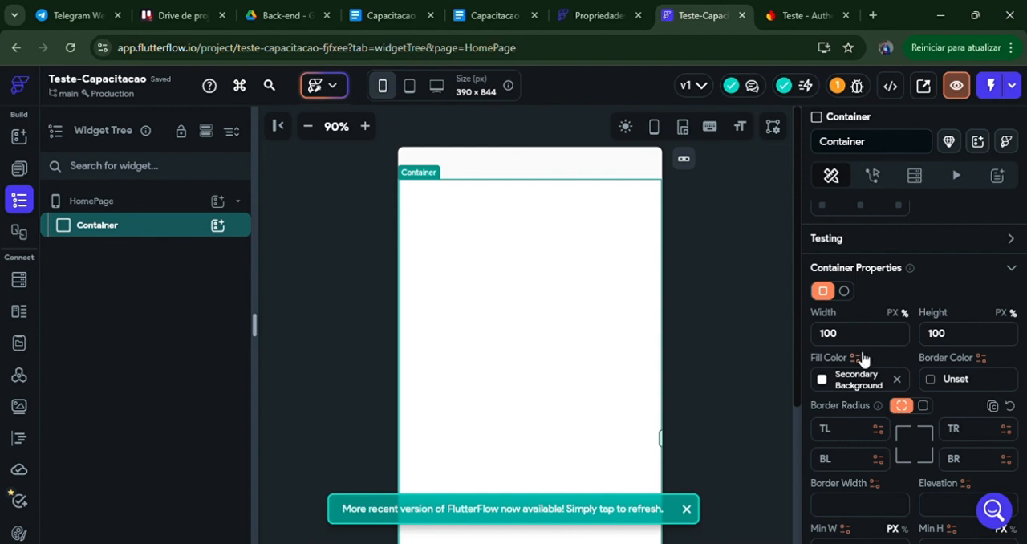
click(822, 380)
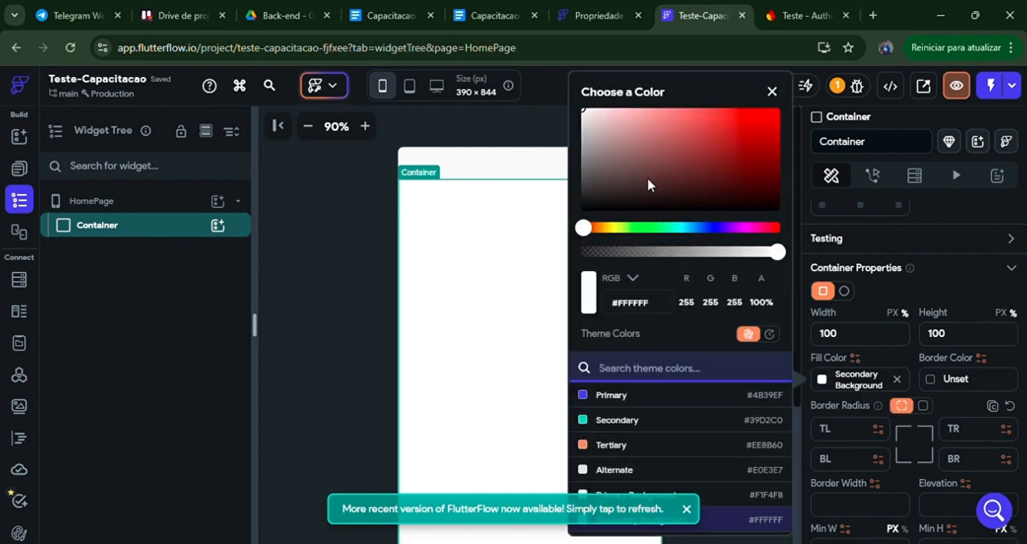
drag(648, 184, 765, 114)
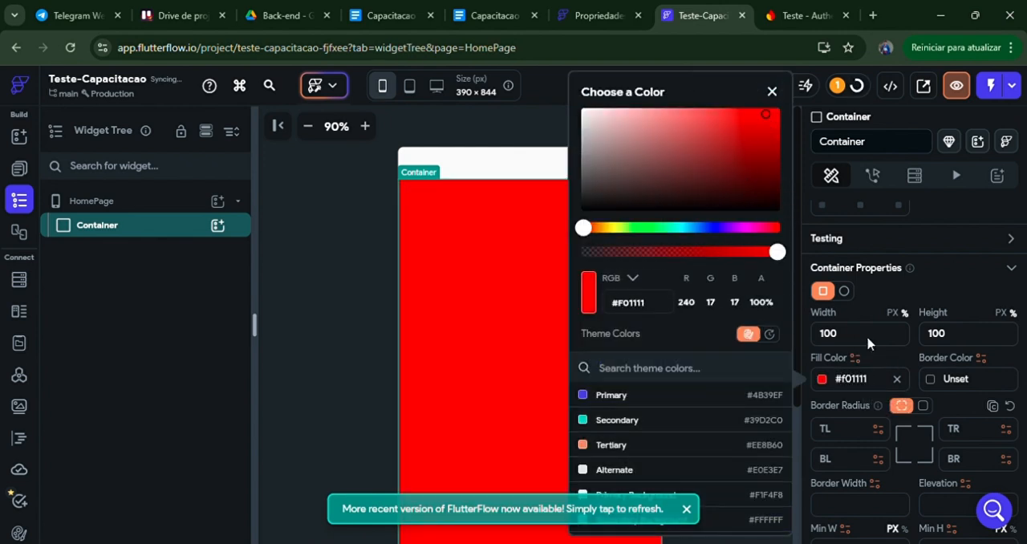
click(864, 308)
Step: Try Uploaded file as the image type for the Container's background image
scroll(907, 369, down, 5)
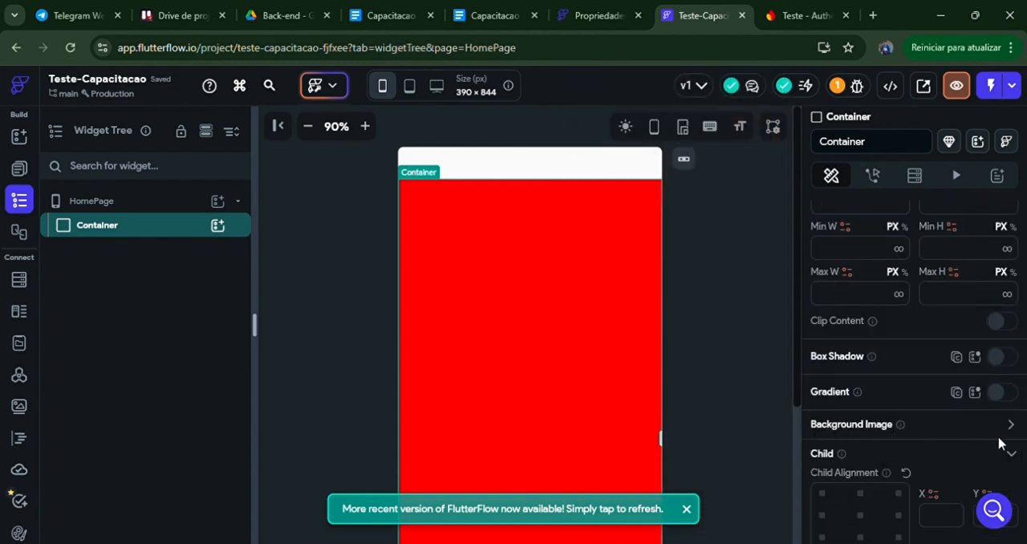
click(1008, 425)
scroll(879, 412, down, 1)
click(892, 390)
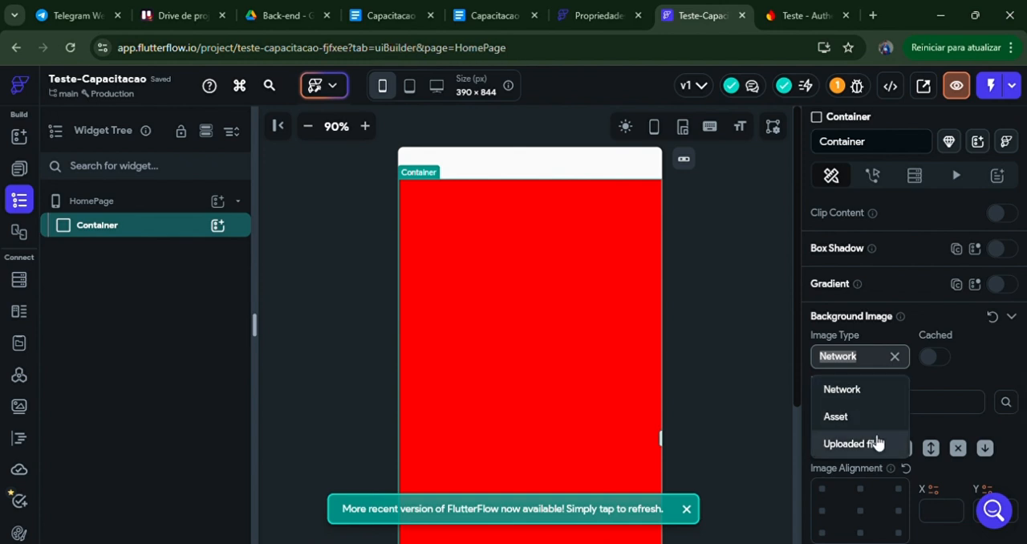
click(874, 442)
click(873, 402)
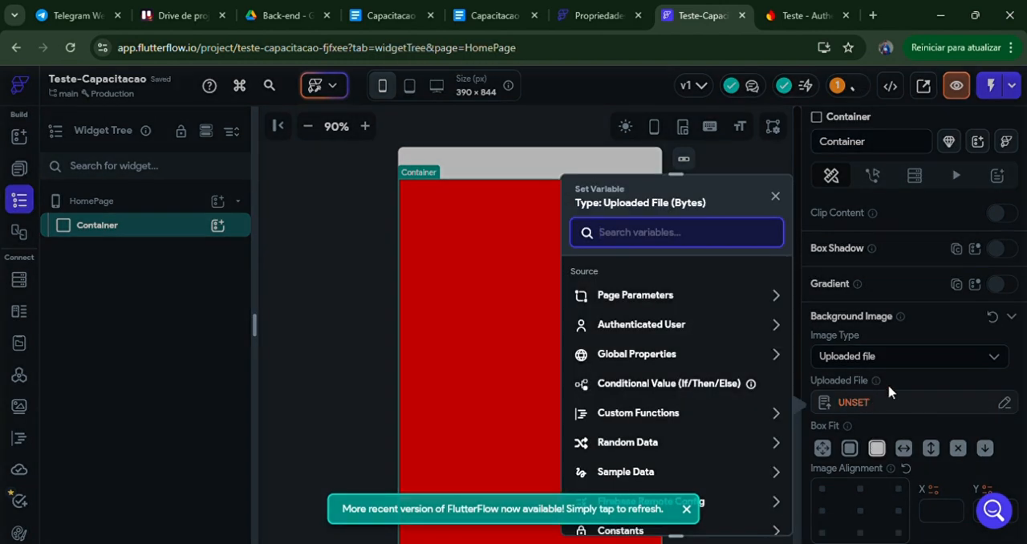
key(Escape)
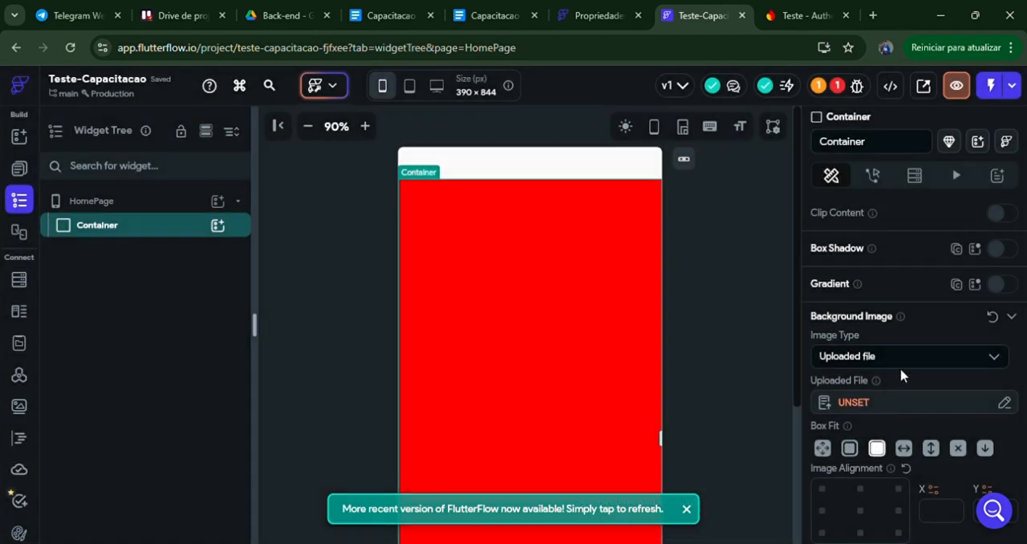
Step: Set the Container's background image type to Asset and upload APP_CONS2.png as the image
click(900, 363)
click(888, 417)
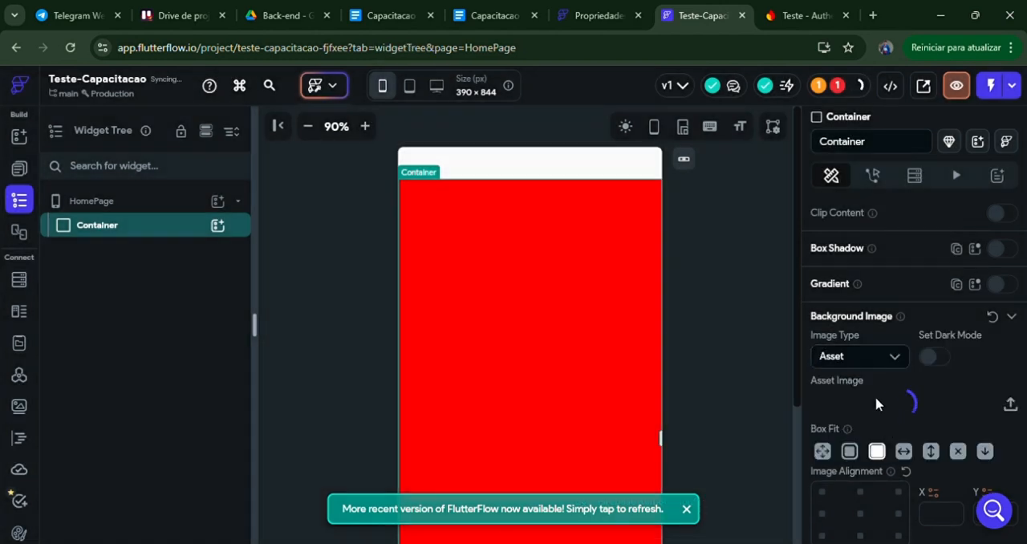
click(873, 358)
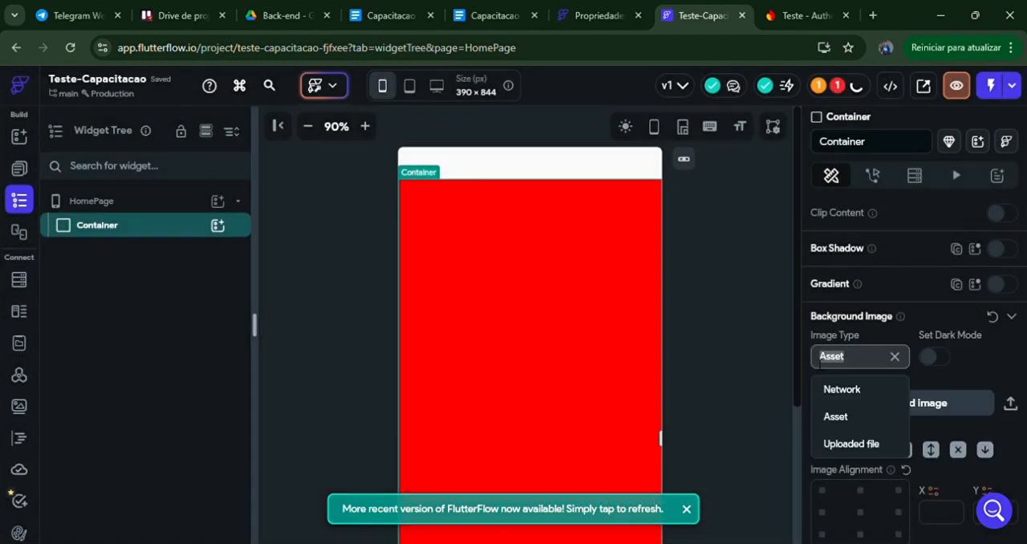
click(947, 402)
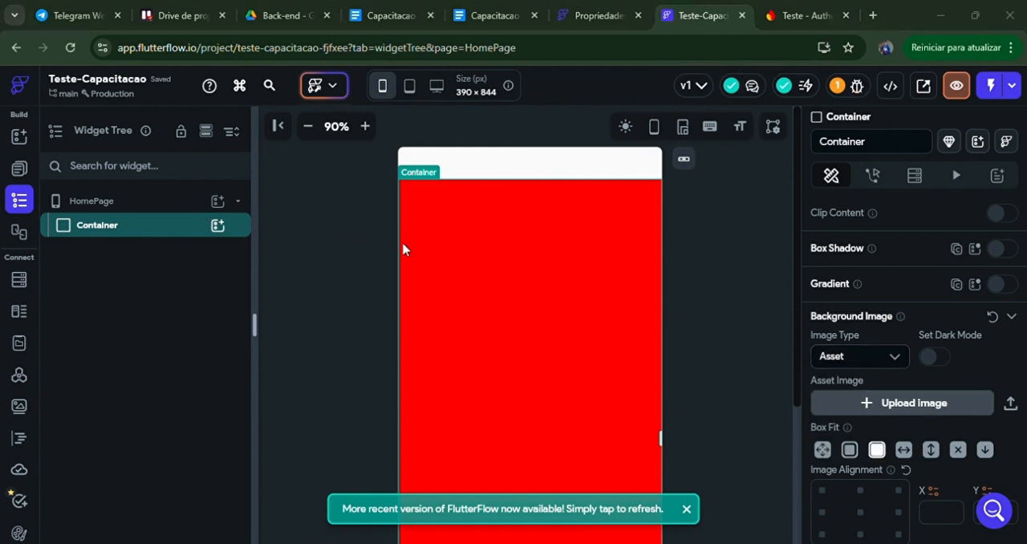
double_click(342, 225)
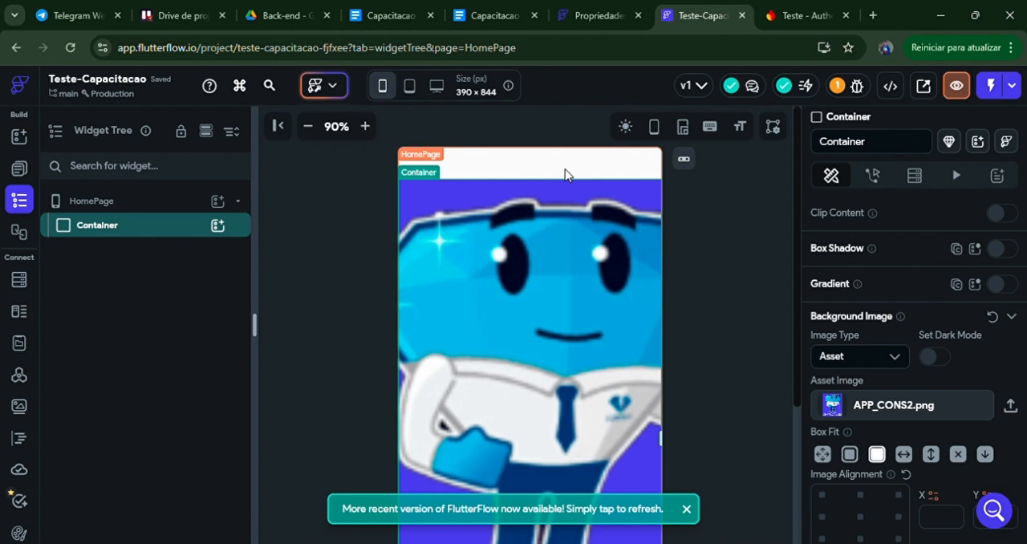
Step: Turn off Safe Area in the canvas display settings so the Container covers the whole screen
click(773, 127)
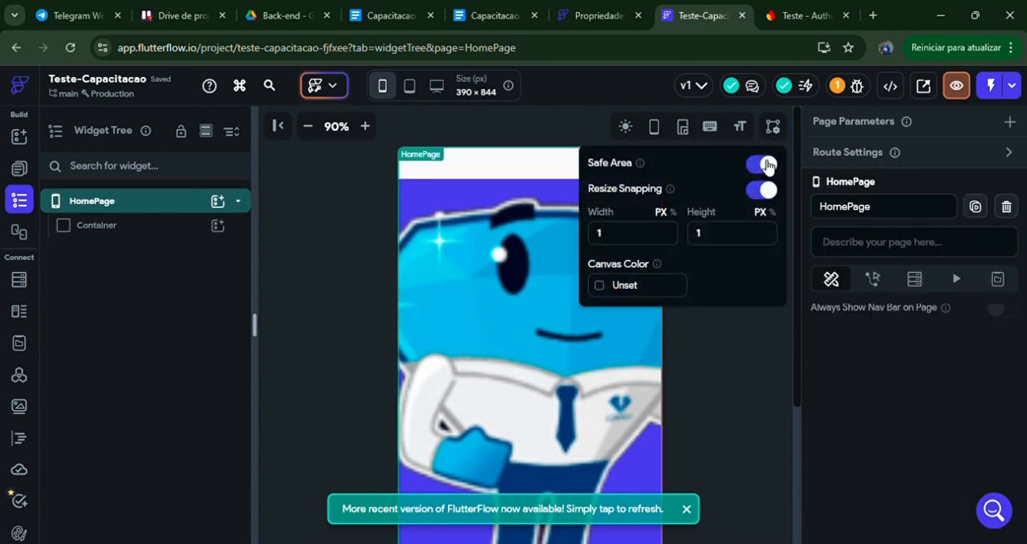
click(971, 446)
scroll(971, 446, up, 5)
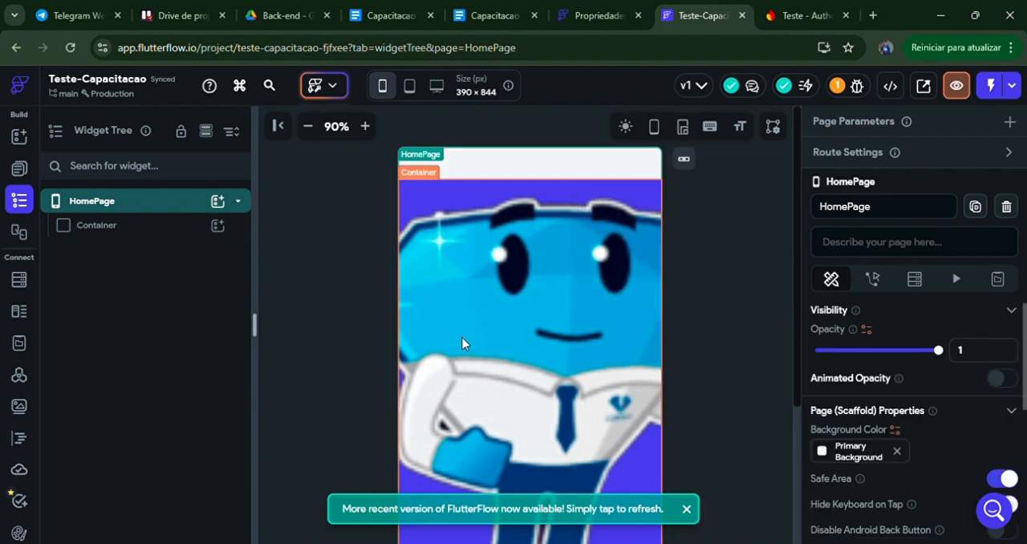
click(134, 227)
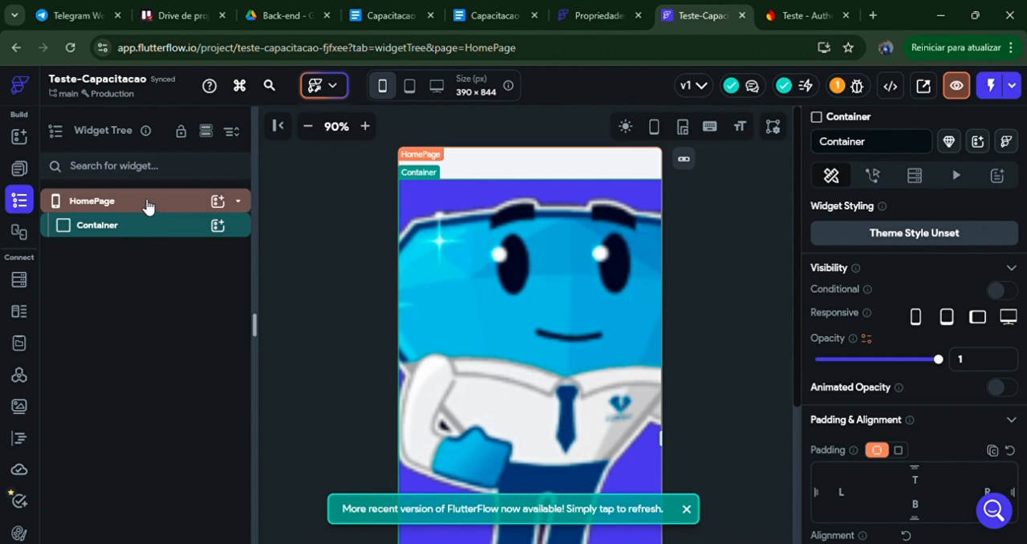
click(774, 128)
click(766, 167)
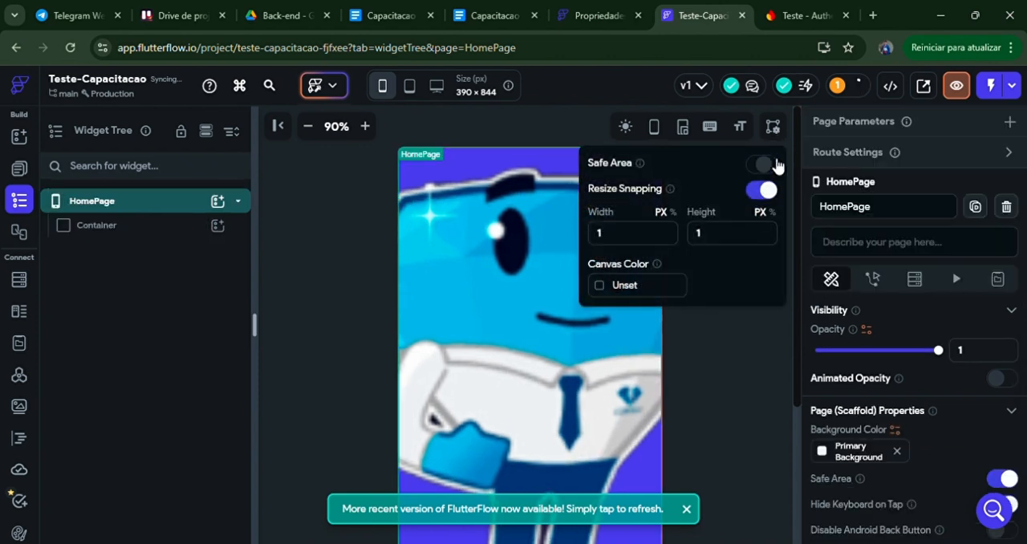
click(774, 126)
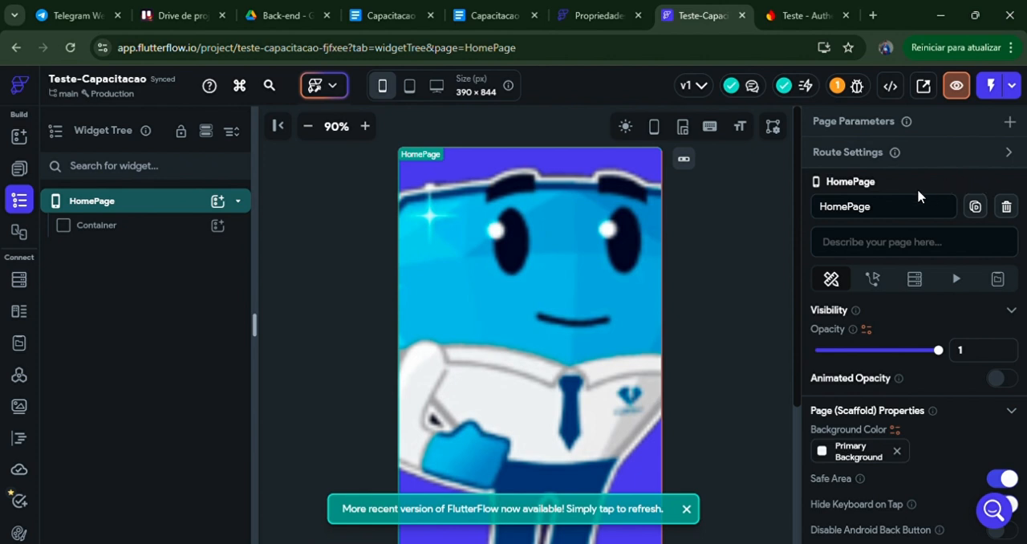
Step: Rename the page from HomePage to Pagina_principal
click(892, 207)
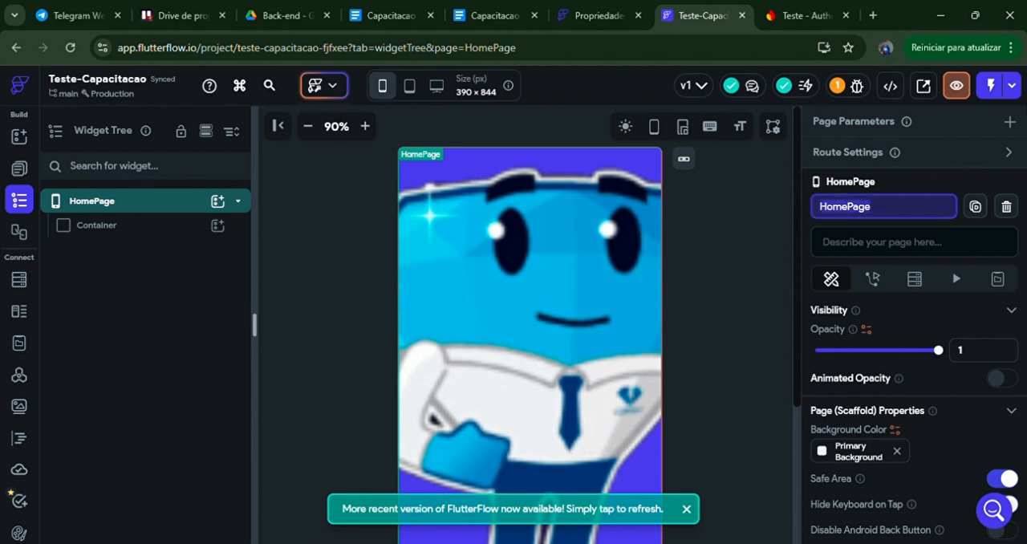
text(Pr)
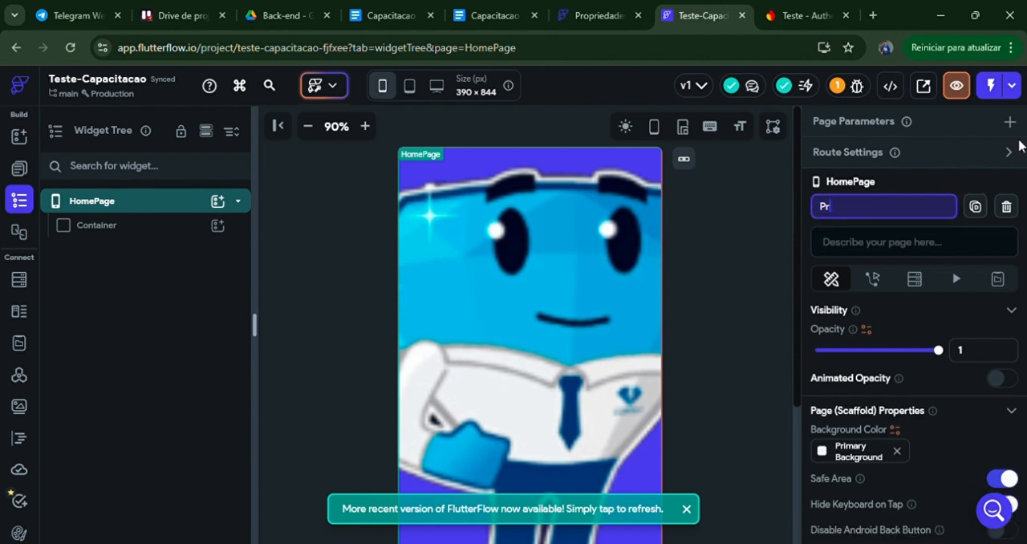
text(a)
key(BackSpace)
key(BackSpace)
text(a)
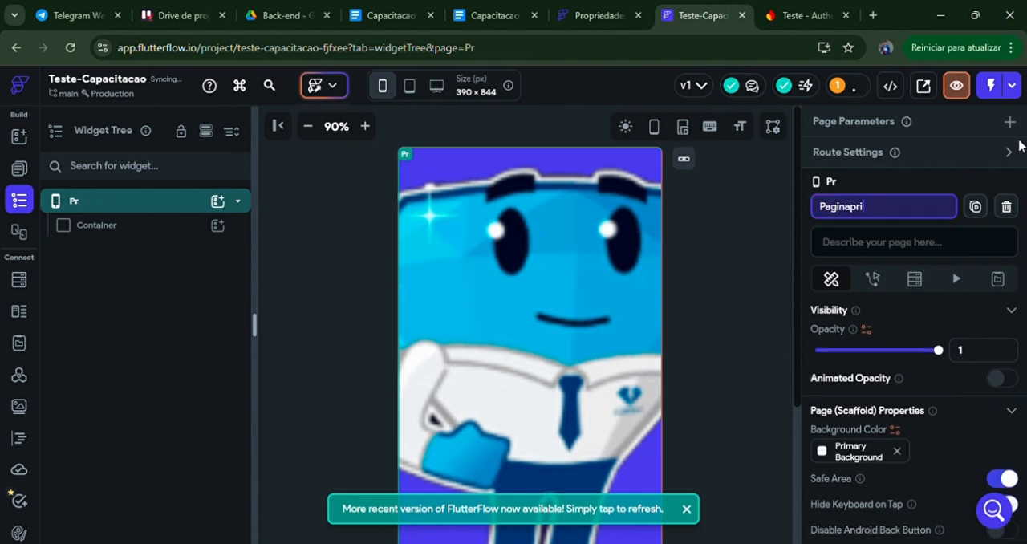
text(gina_p)
key(BackSpace)
text(_pr)
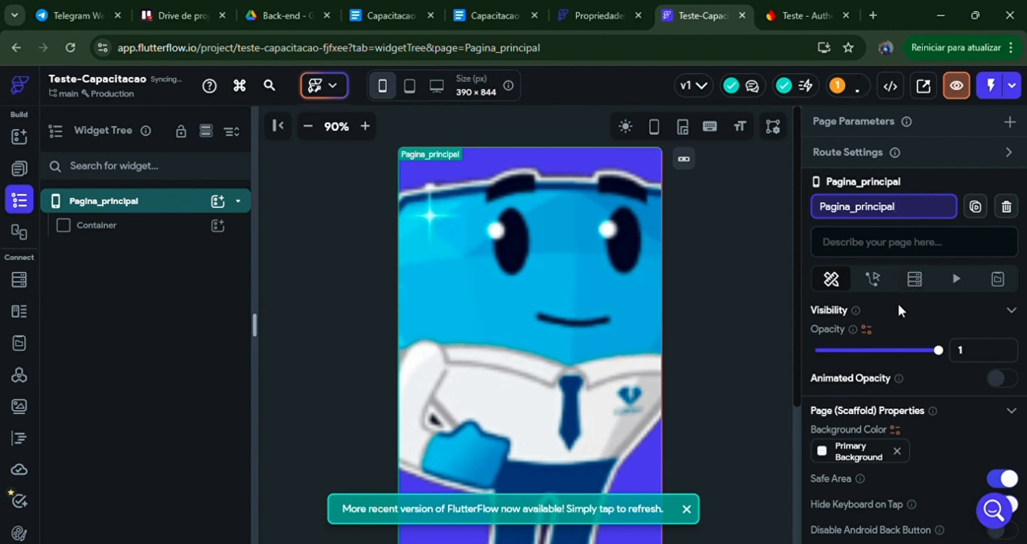
drag(795, 283, 794, 258)
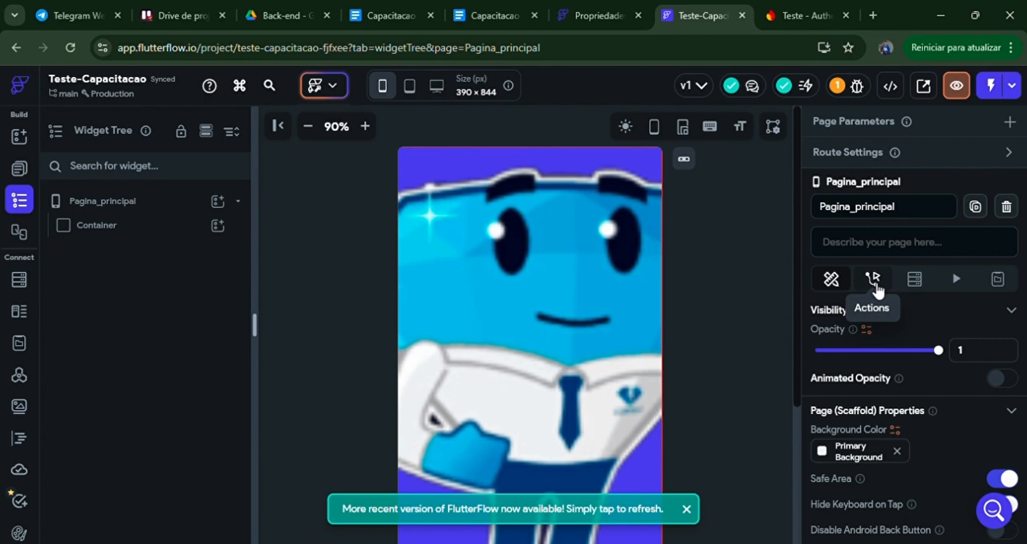
Step: Add an On Page Load trigger to Pagina_principal in the Action Flow Editor, leaving its first action undefined
click(876, 282)
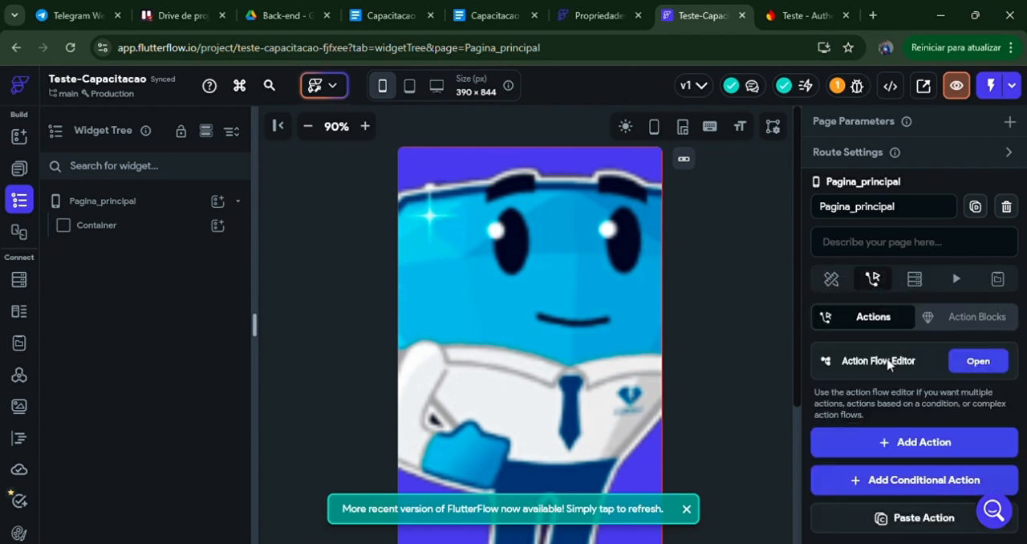
click(976, 361)
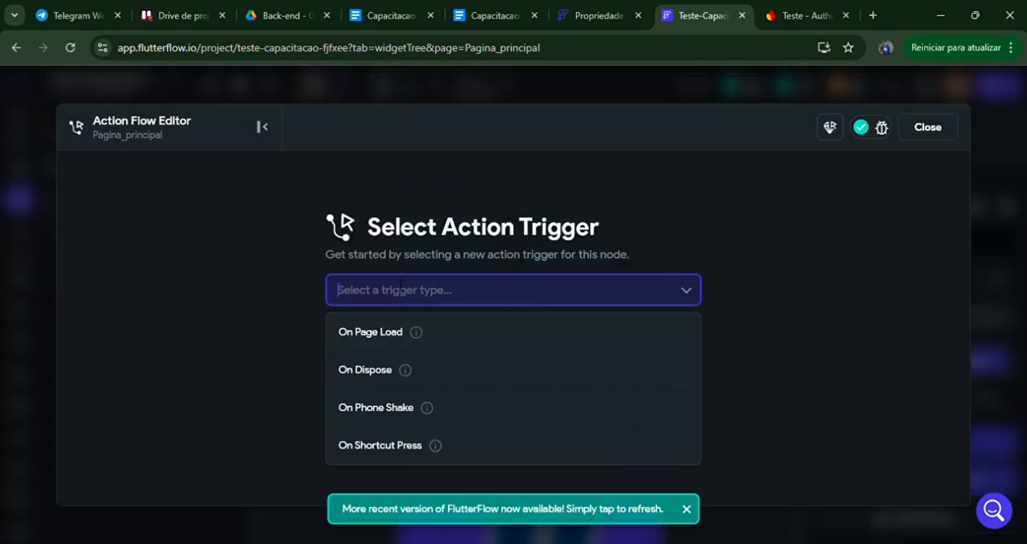
click(517, 332)
click(641, 425)
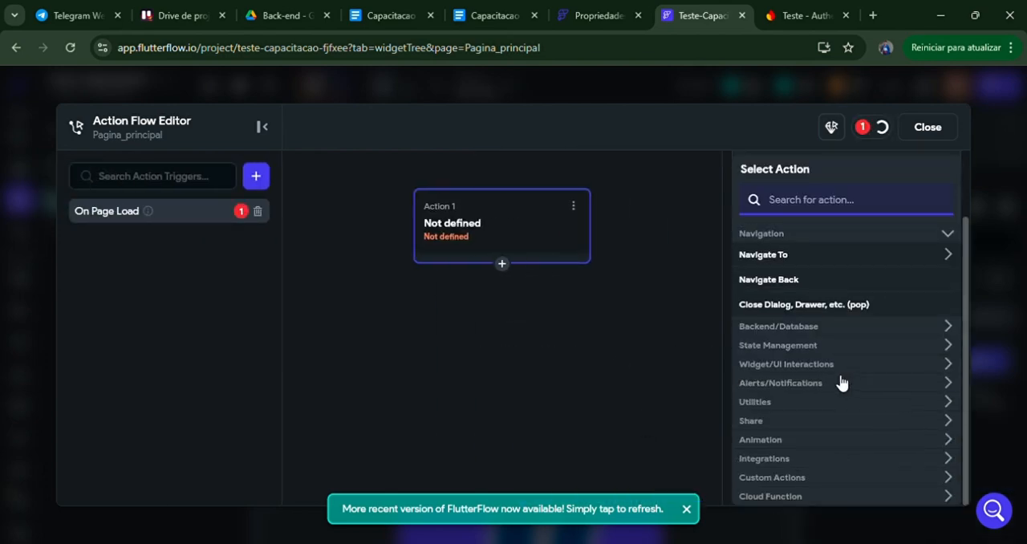
click(927, 127)
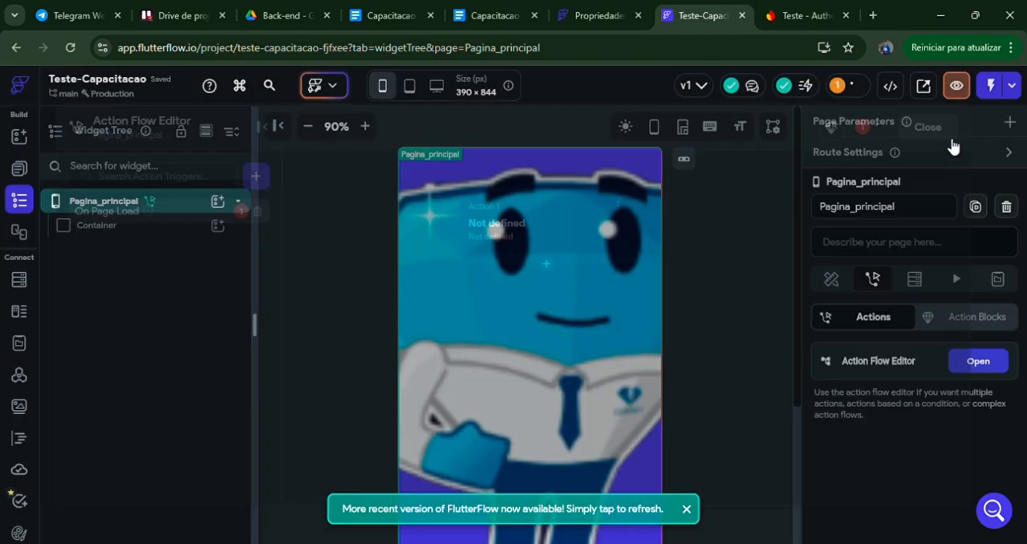
Step: Examine the page's backend query, animation, local page state, action and general property settings
click(915, 279)
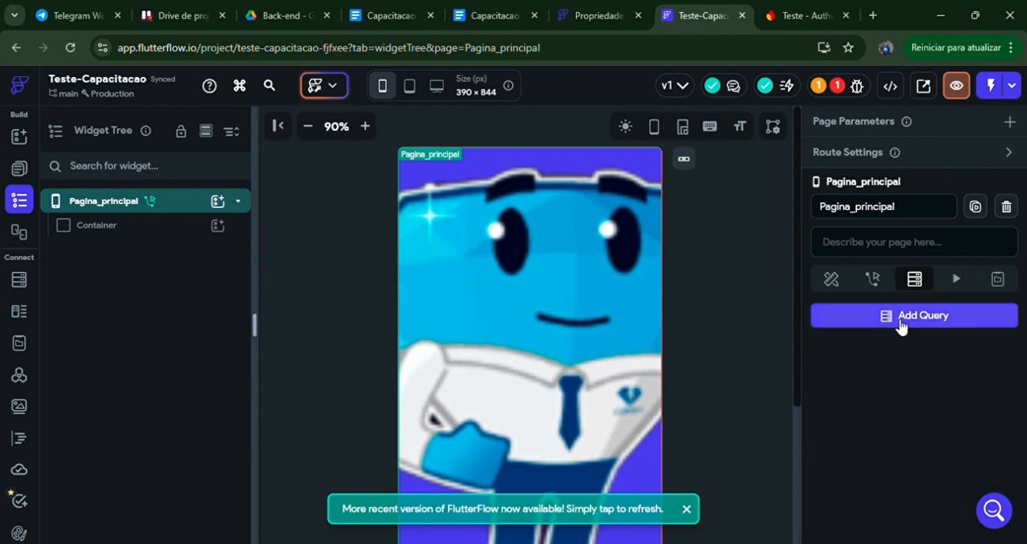
click(962, 285)
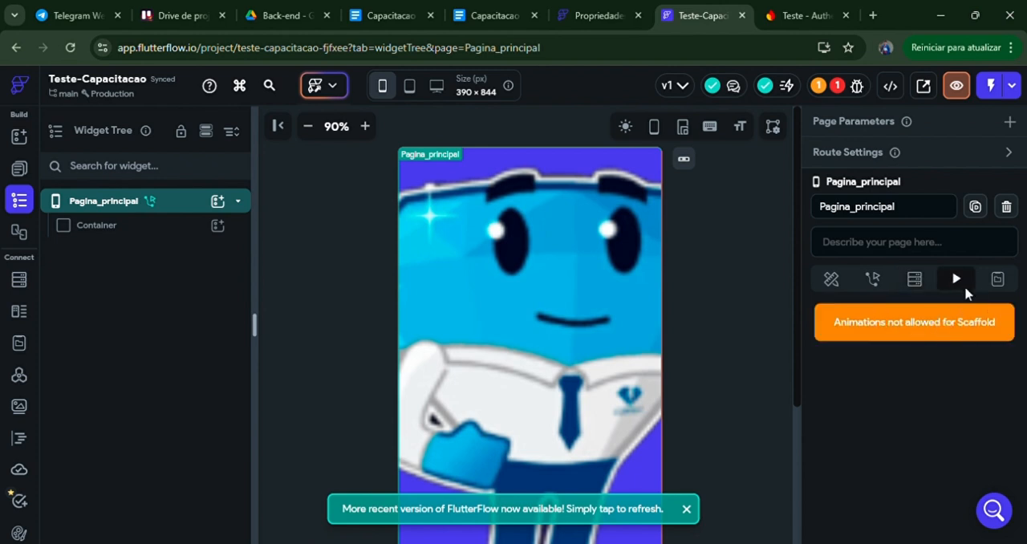
click(996, 280)
click(969, 280)
click(997, 280)
click(953, 279)
click(995, 280)
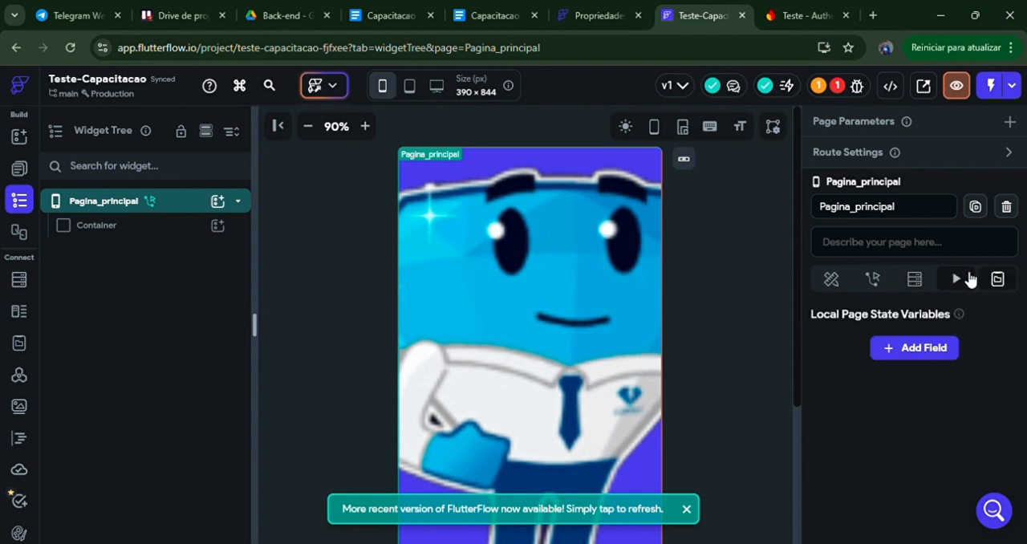
click(969, 280)
click(993, 281)
click(966, 282)
click(994, 282)
click(967, 284)
click(994, 284)
click(971, 286)
click(992, 287)
click(967, 289)
click(991, 288)
click(969, 288)
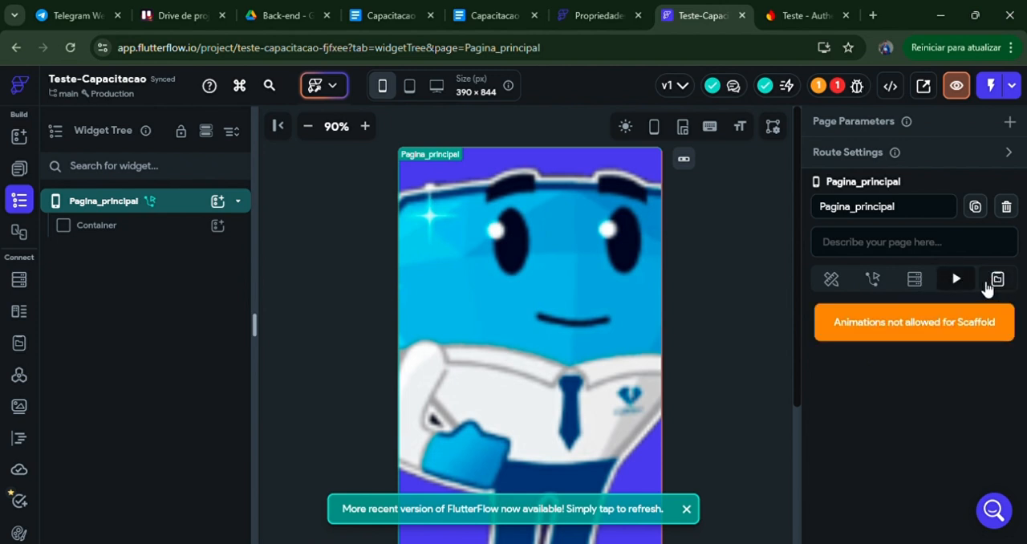
click(872, 281)
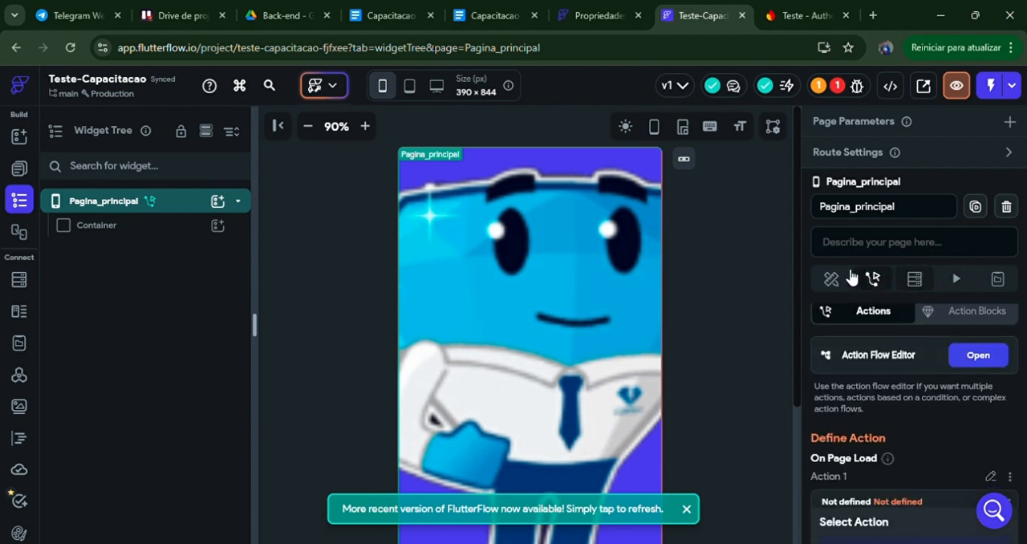
click(913, 281)
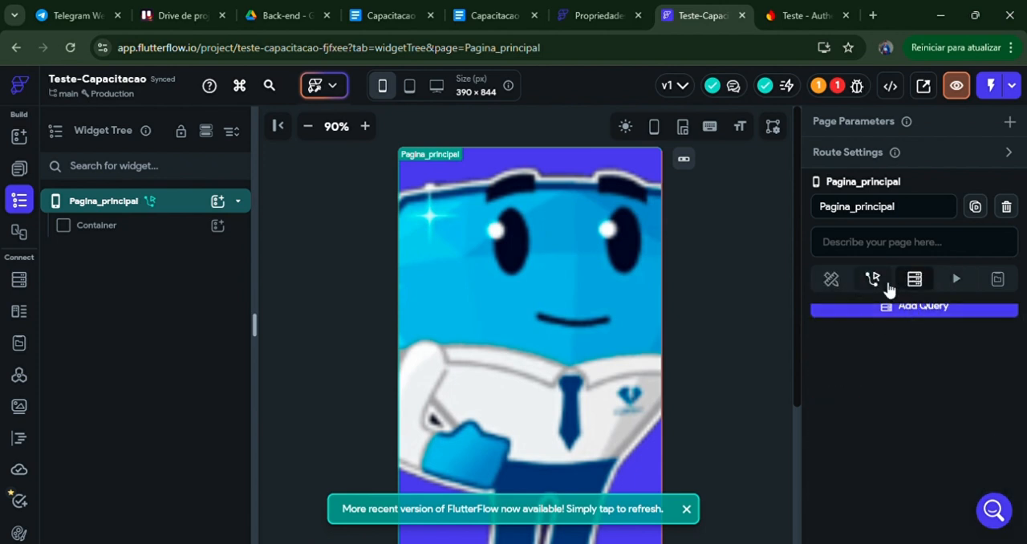
click(873, 281)
click(872, 280)
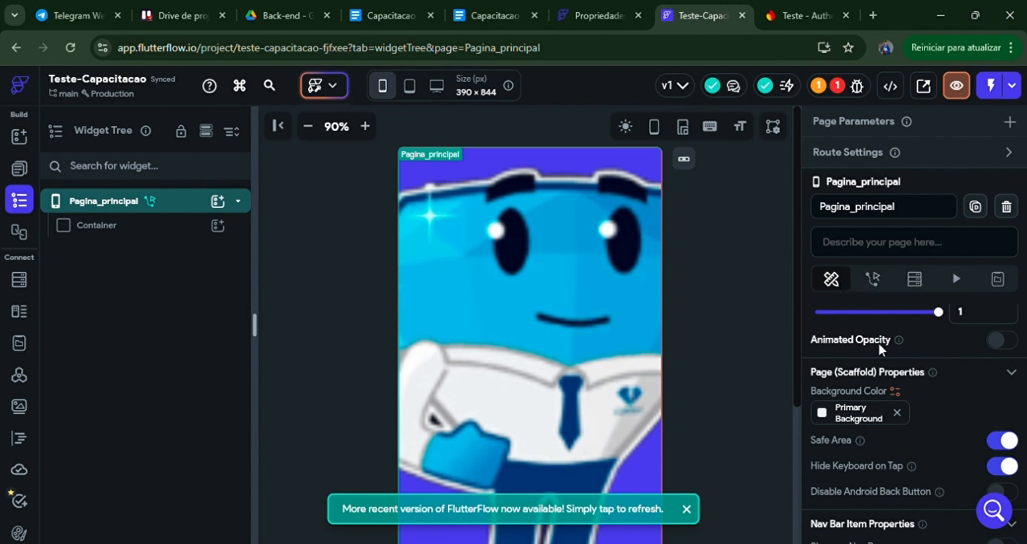
scroll(890, 360, up, 1)
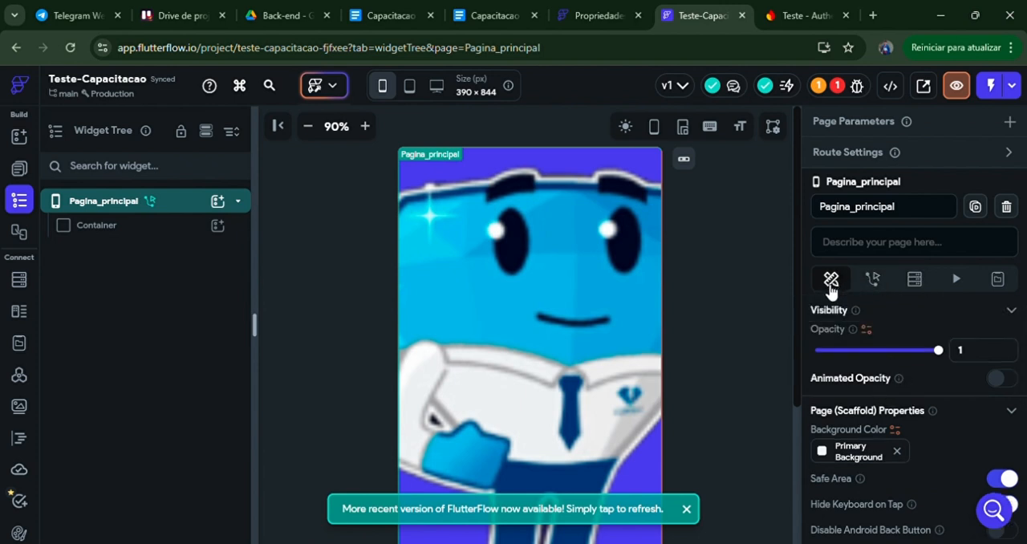
Step: Try adjusting the Container's opacity, leave it at 1, and look over its padding and alignment settings
click(159, 232)
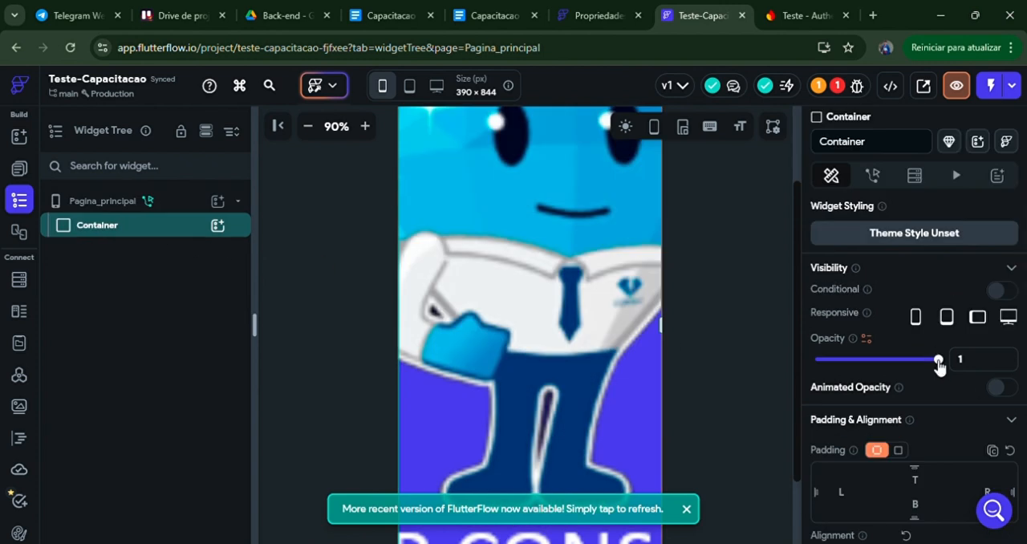
drag(939, 361, 1004, 374)
scroll(898, 353, down, 1)
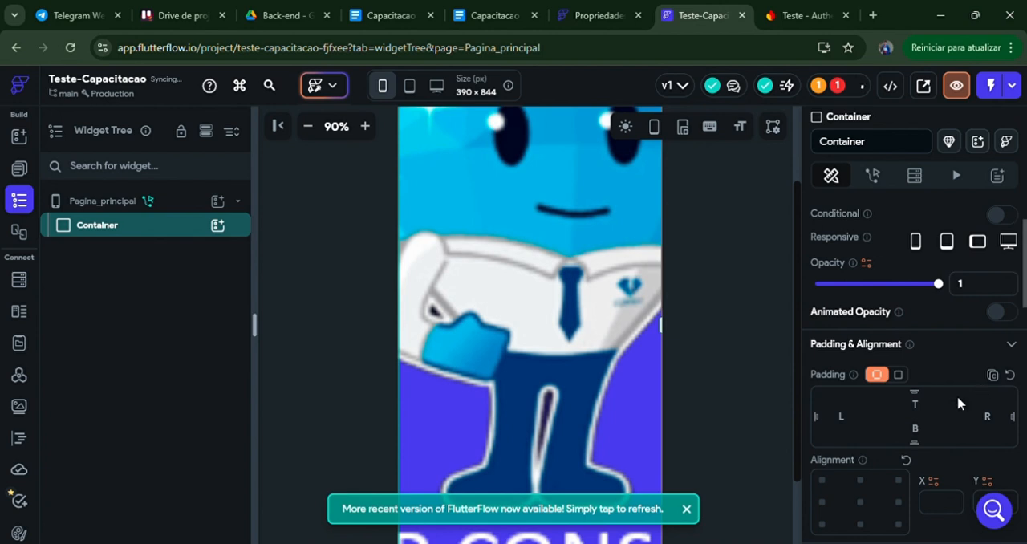
scroll(696, 256, up, 1)
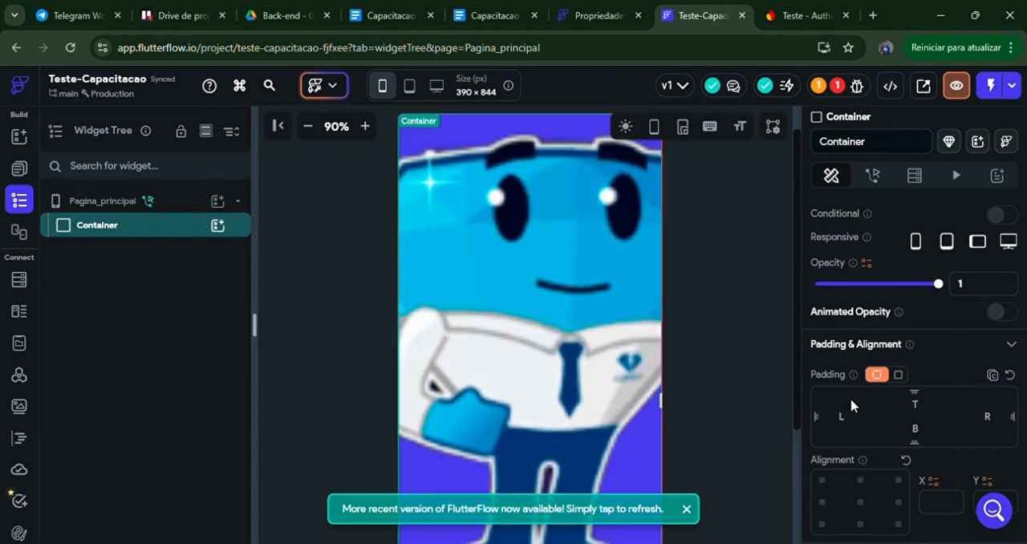
Step: Add a Row inside the Container and place an Image in that Row
click(218, 225)
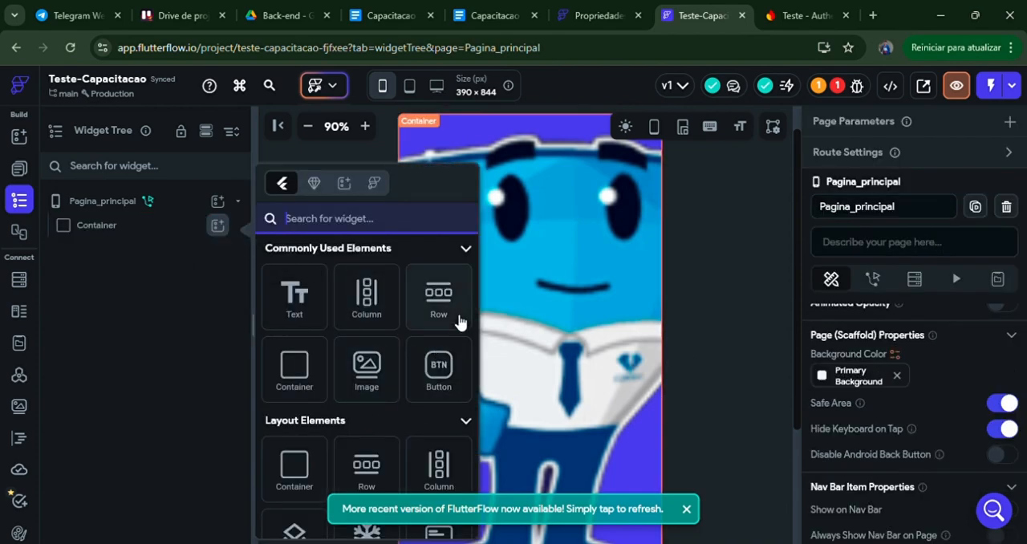
click(437, 301)
click(217, 250)
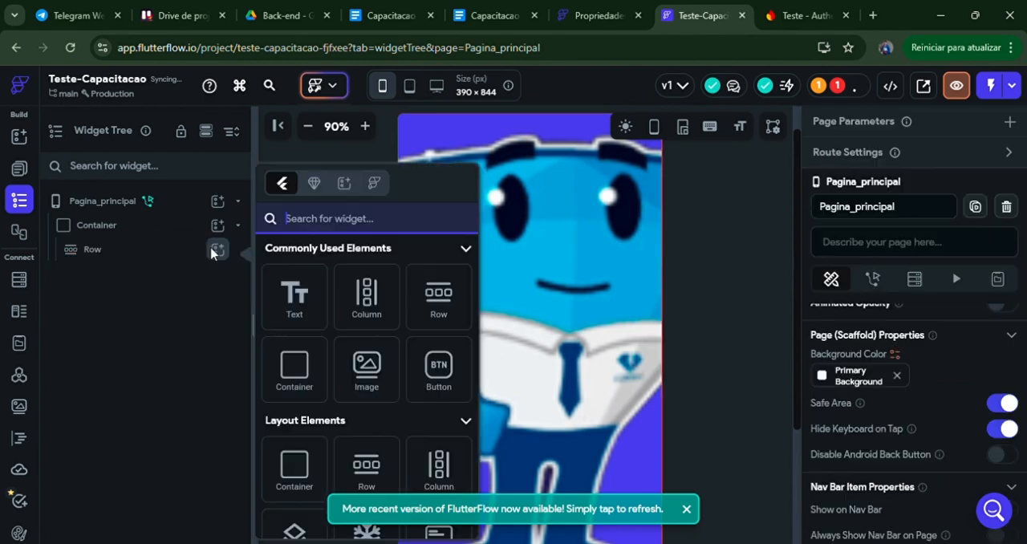
click(368, 369)
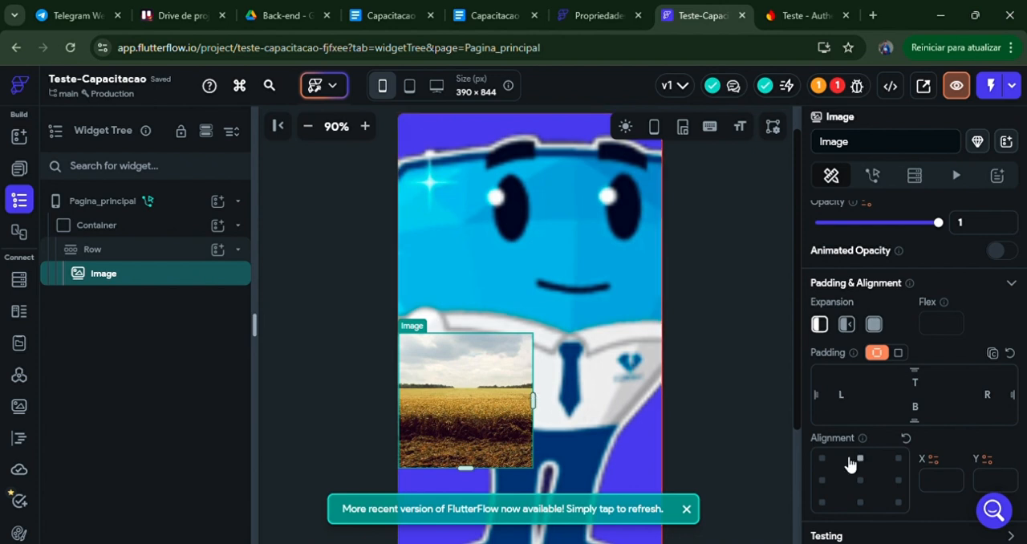
Step: Try a left padding of 20 and a bottom padding of 40 on the Image in the Row
text(20)
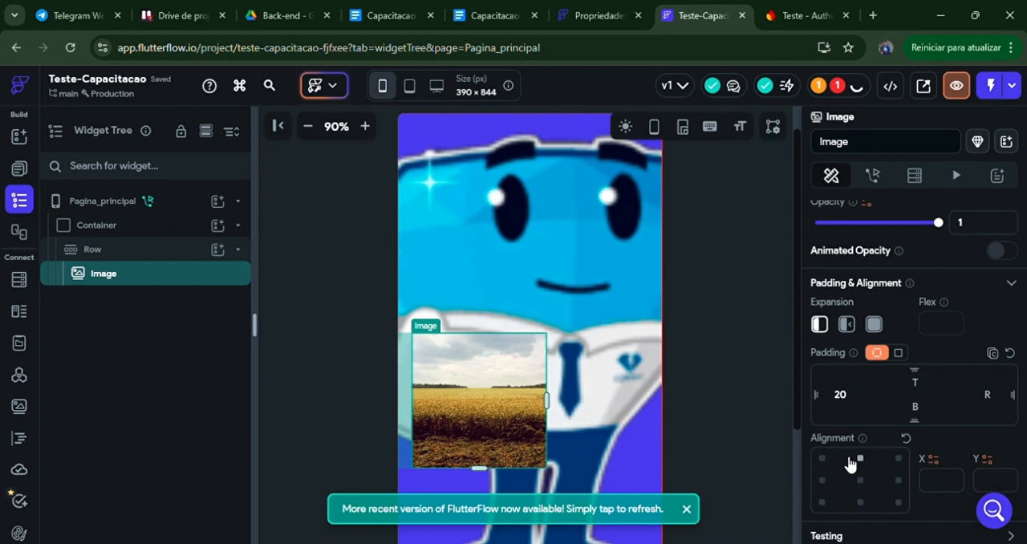
click(931, 418)
text(40)
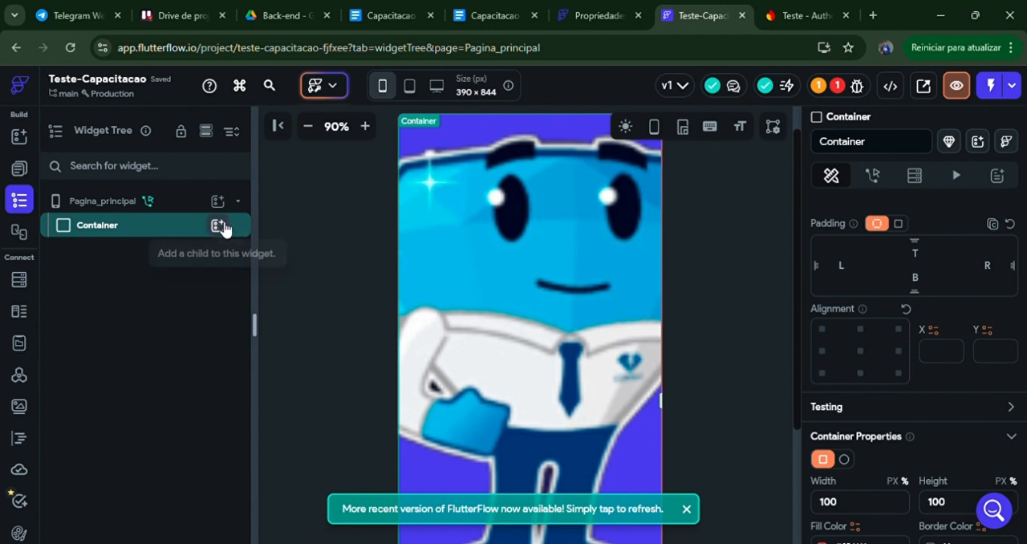
Step: Try an Image placed directly inside the Container, and delete it again
scroll(882, 253, up, 3)
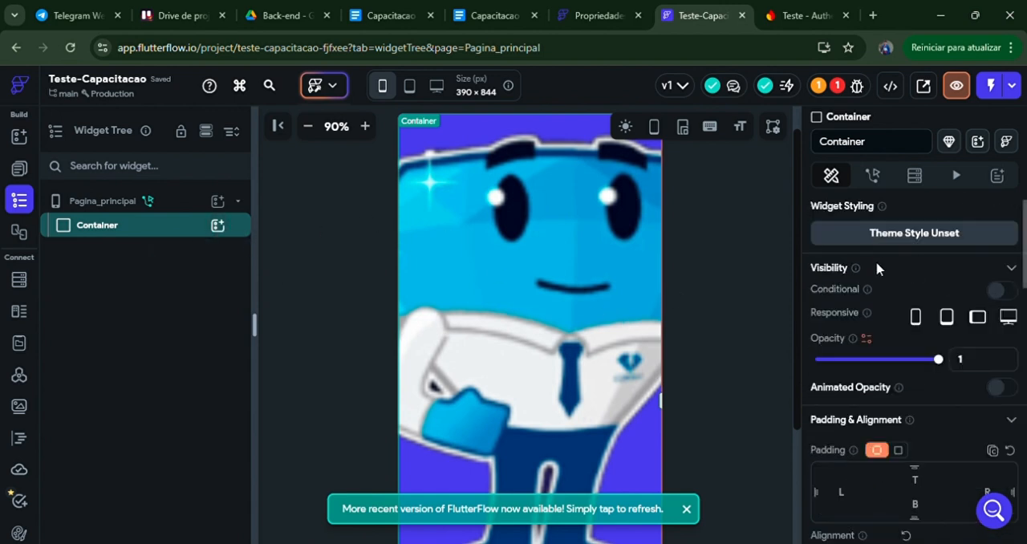
scroll(859, 353, down, 4)
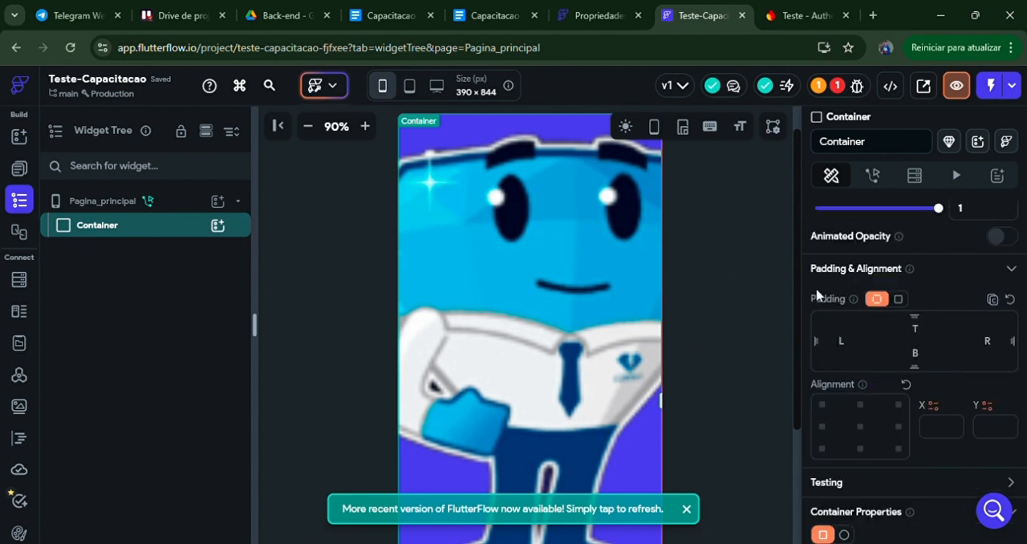
click(218, 226)
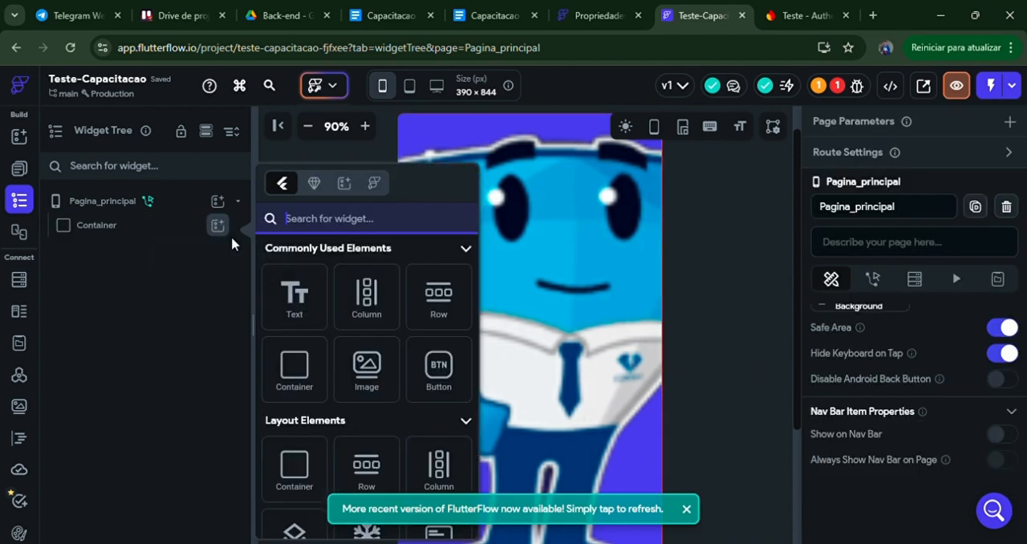
click(360, 368)
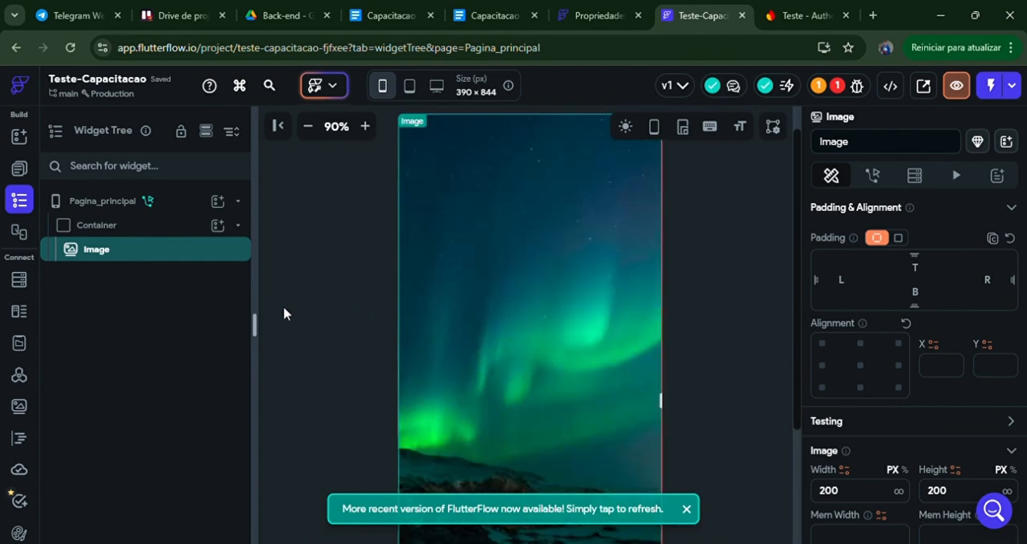
right_click(188, 255)
click(367, 274)
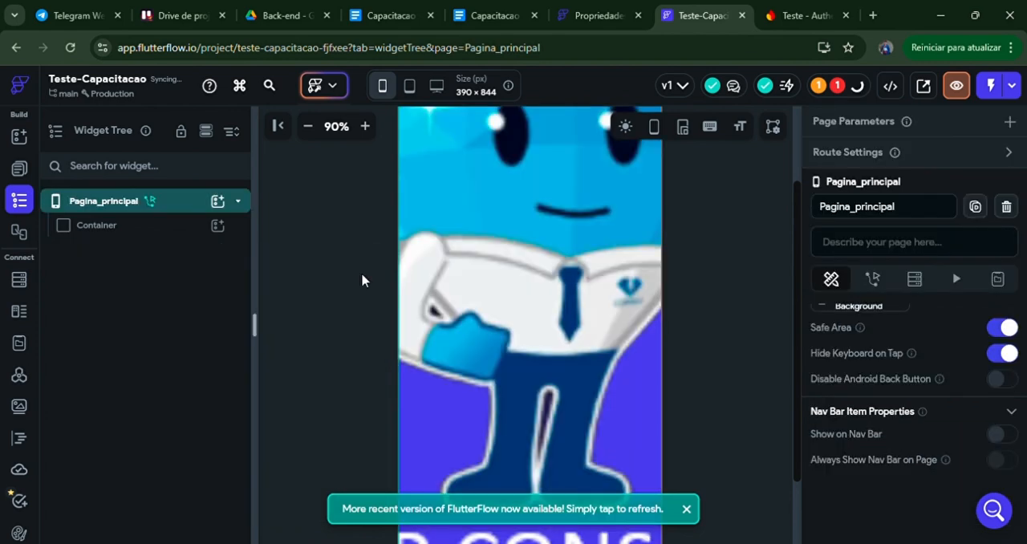
Step: Add a Row inside the Container and place an Image in that Row
click(218, 225)
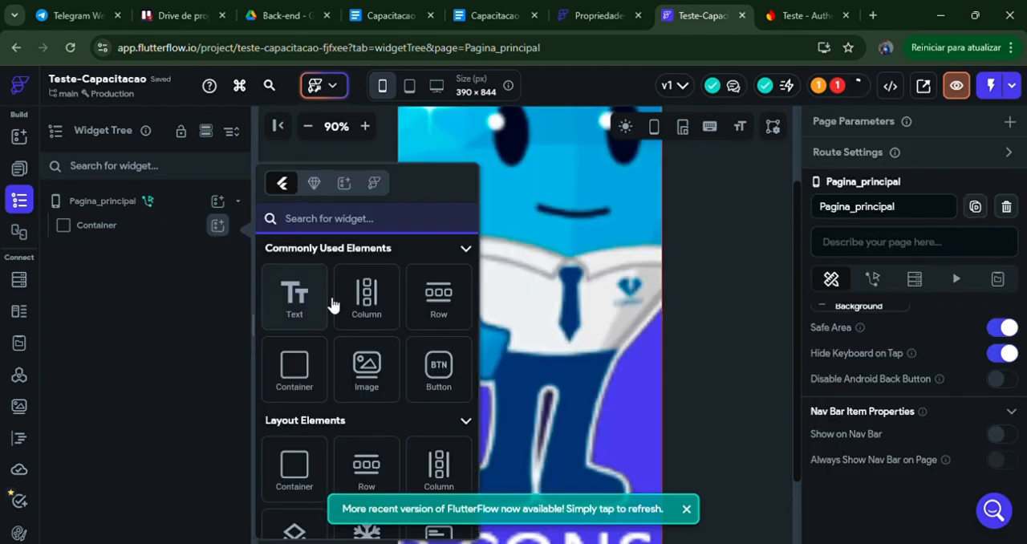
click(437, 305)
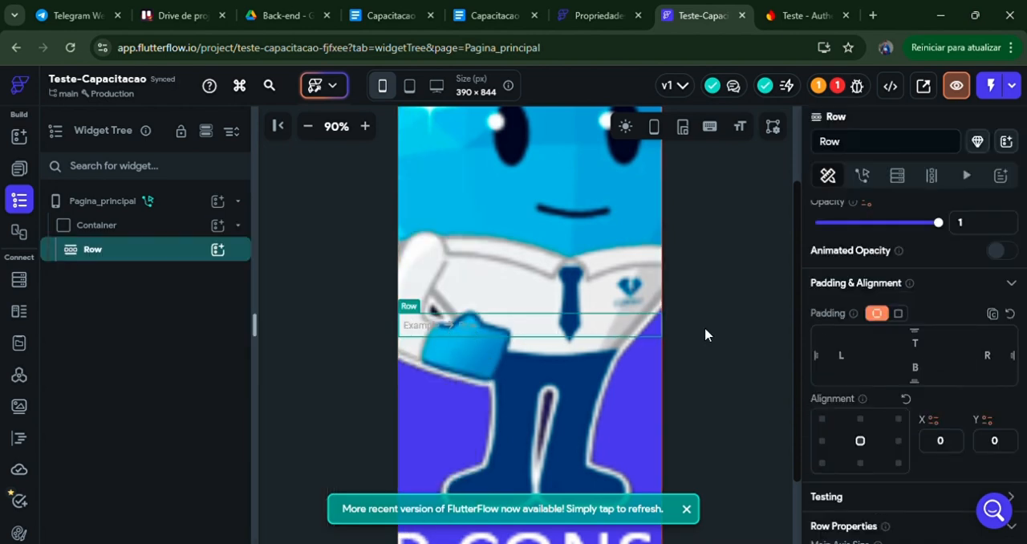
click(218, 249)
click(376, 363)
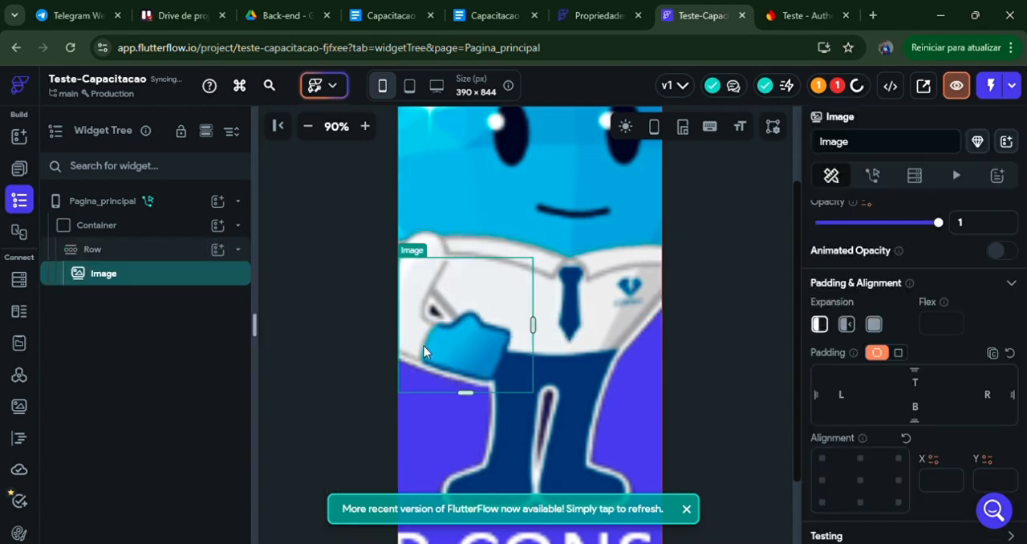
Step: Try the middle-right, centre and middle-left alignments on the Image in the Row
click(897, 480)
click(860, 482)
click(823, 482)
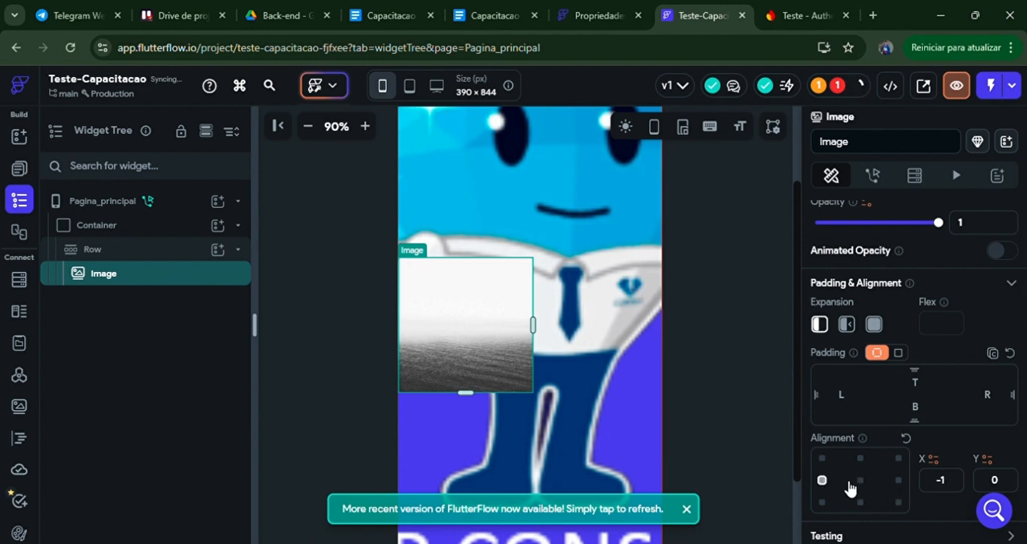
click(859, 482)
click(896, 482)
click(822, 480)
Step: Select the Row and read the explanation of its Main Axis Alignment property
click(115, 248)
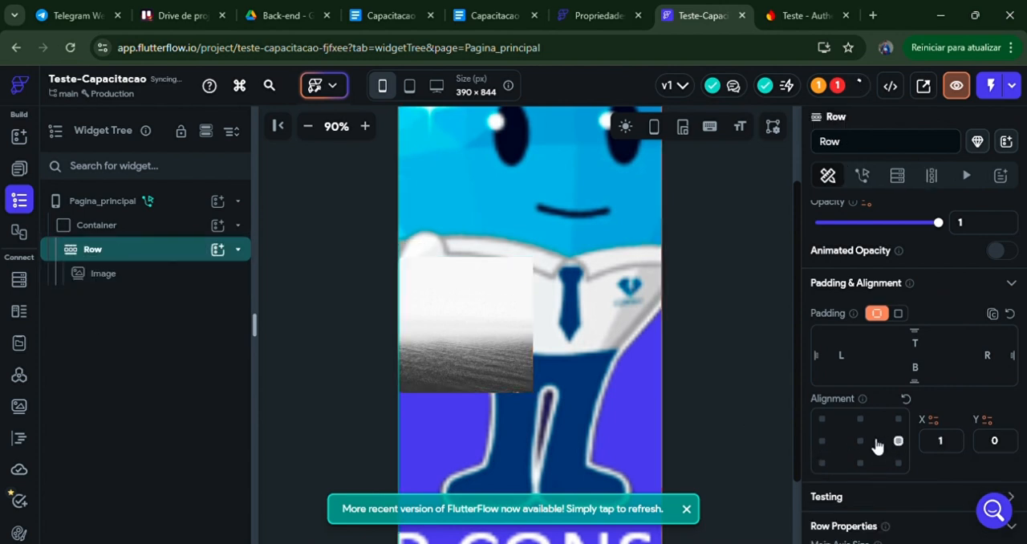
scroll(877, 444, down, 2)
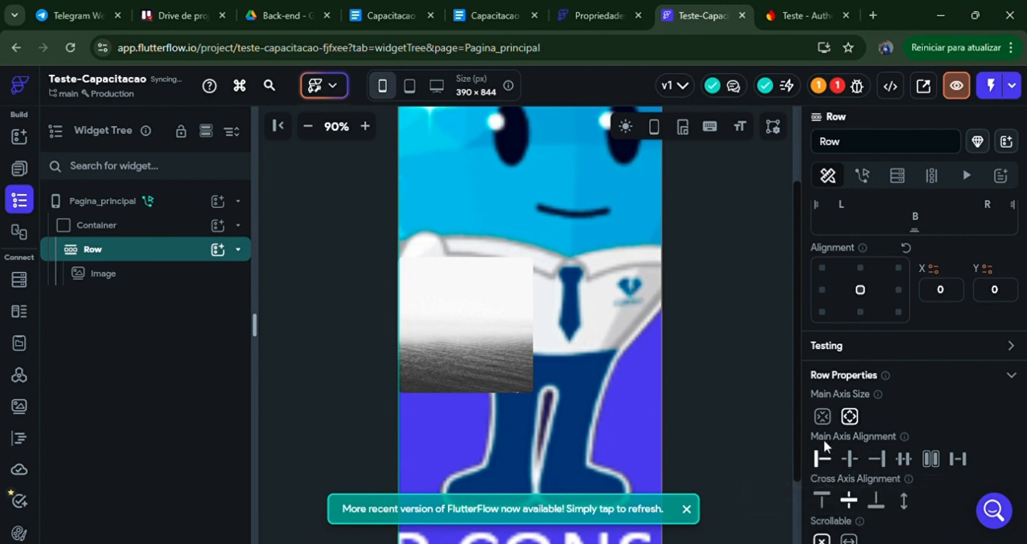
mouse_move(912, 446)
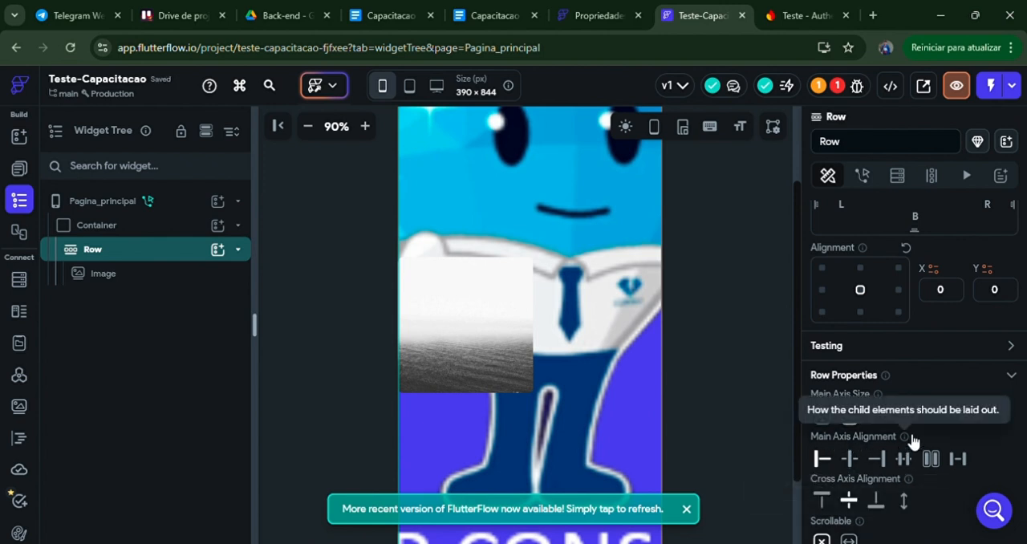
Step: Search Google in a new browser tab for "main axis alignment tradutor"
click(872, 16)
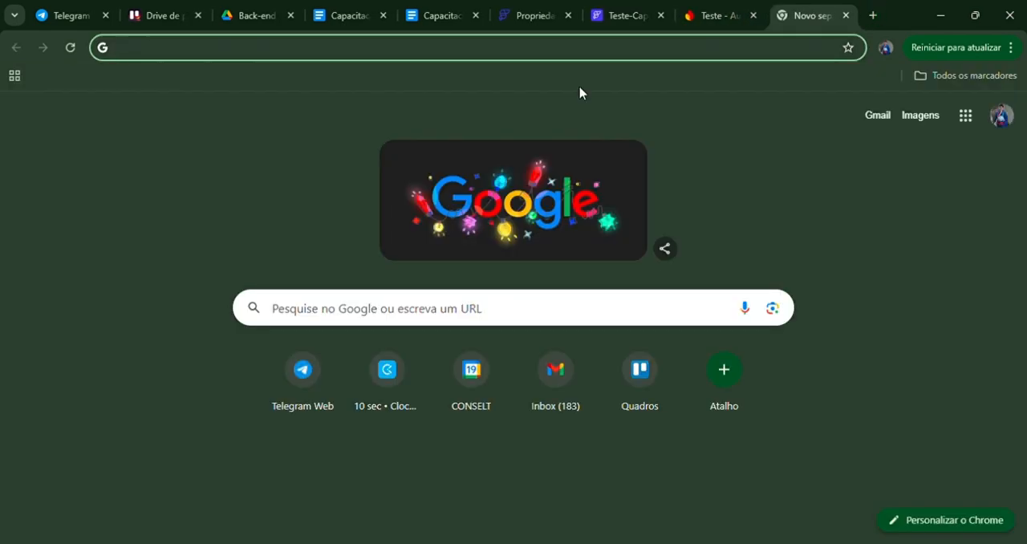
text(main axies alingmant tradutor)
key(Return)
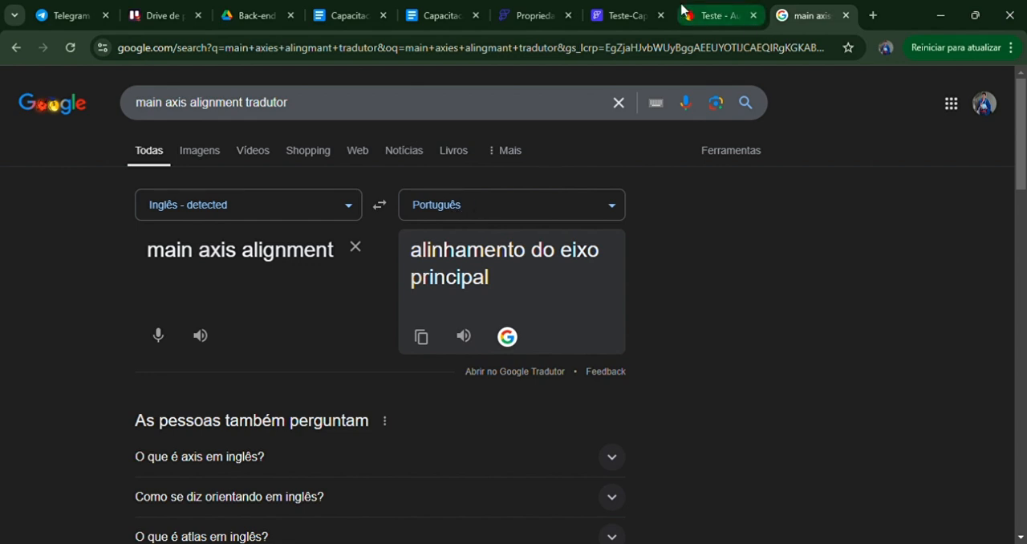
Step: Return to the FlutterFlow project and set the Row's main axis alignment to center
click(627, 12)
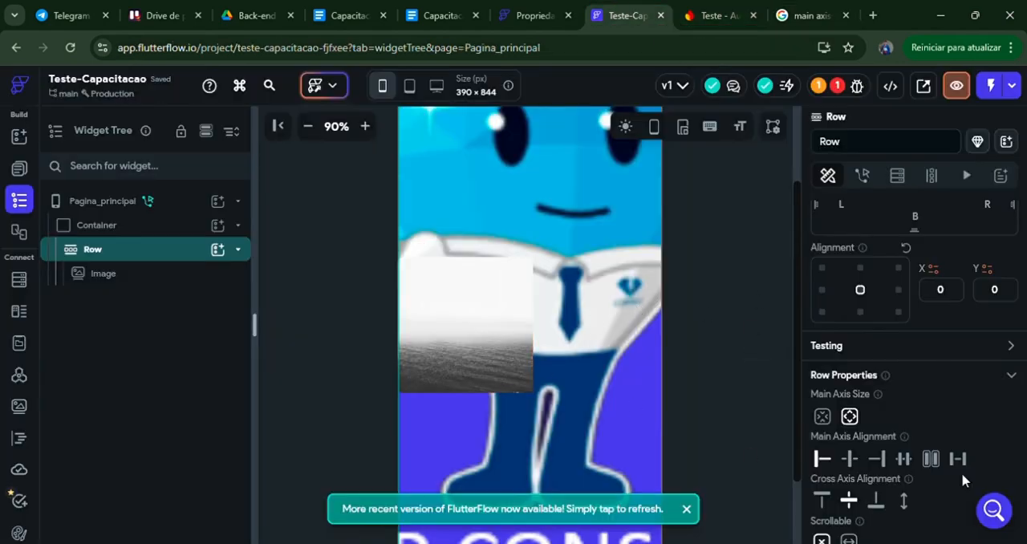
click(855, 459)
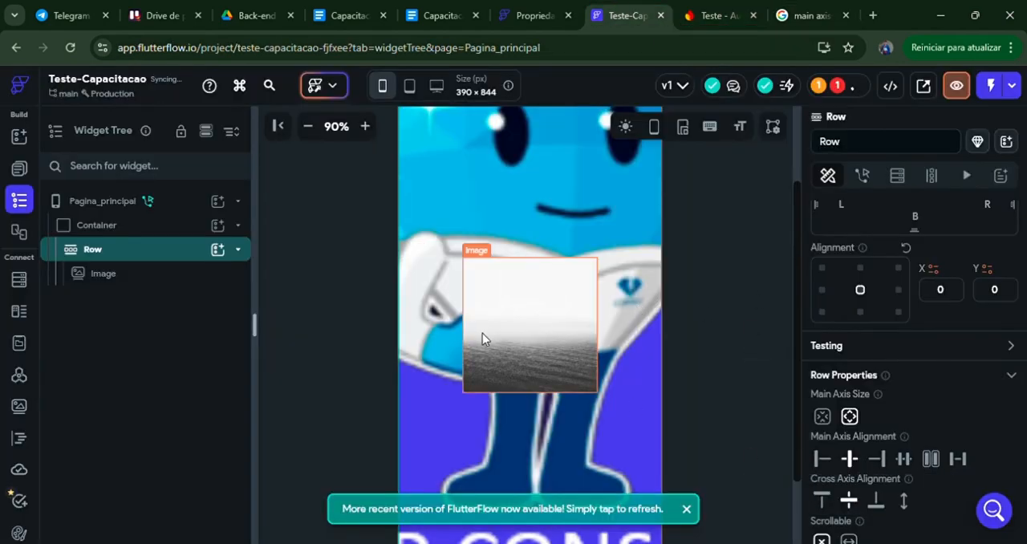
Step: Try bottom paddings of 40, 24 and 240 and a left padding of 50 on the Row
scroll(945, 390, up, 1)
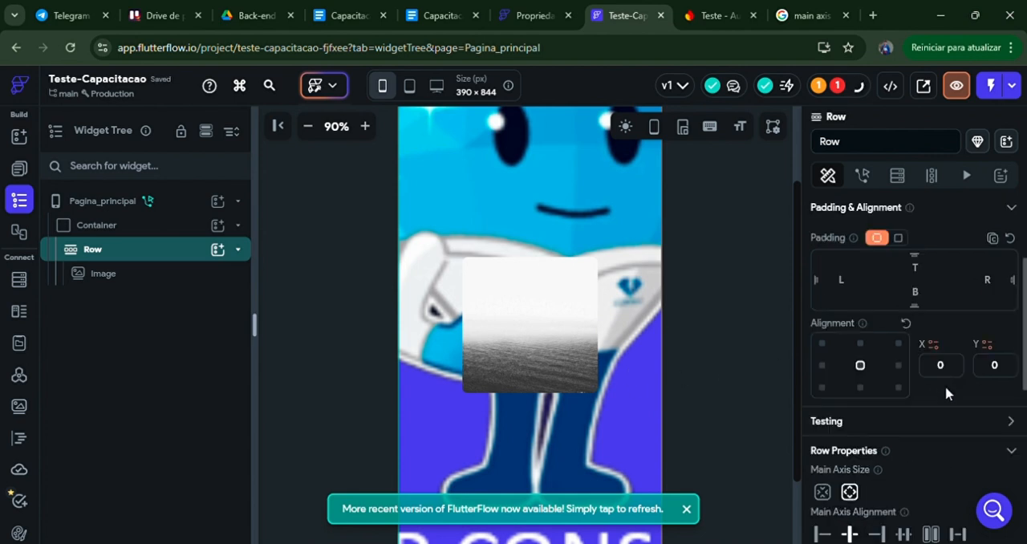
scroll(942, 386, up, 1)
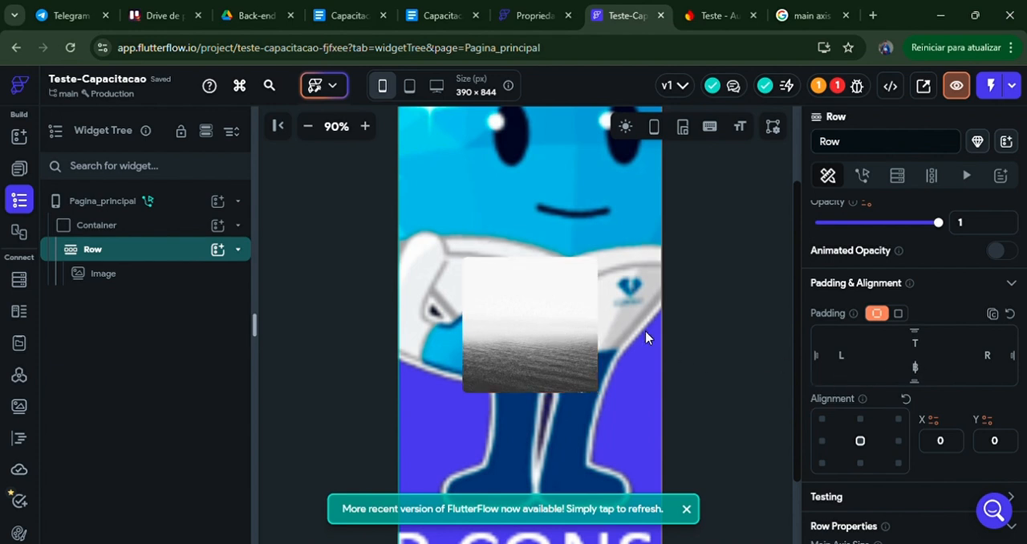
scroll(646, 336, up, 1)
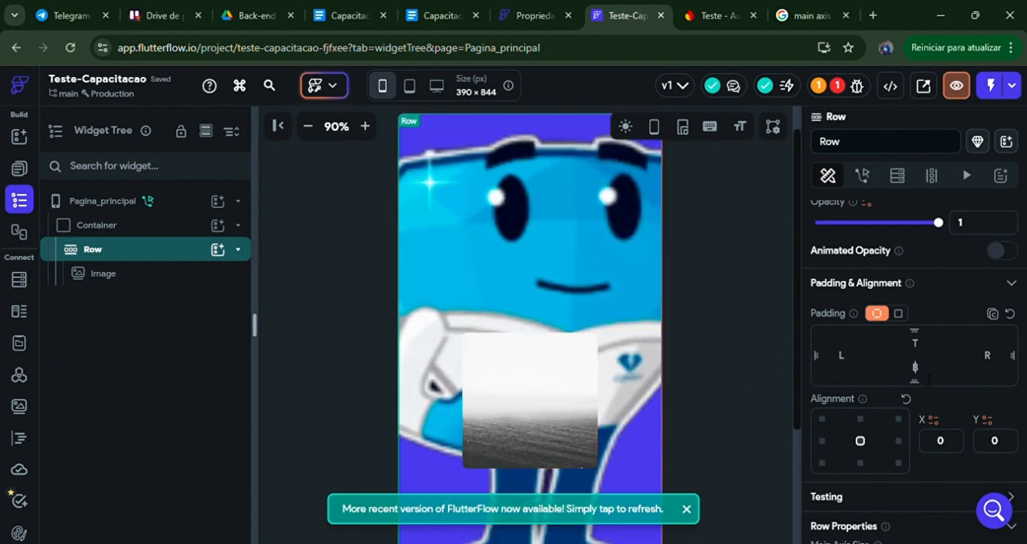
text(40)
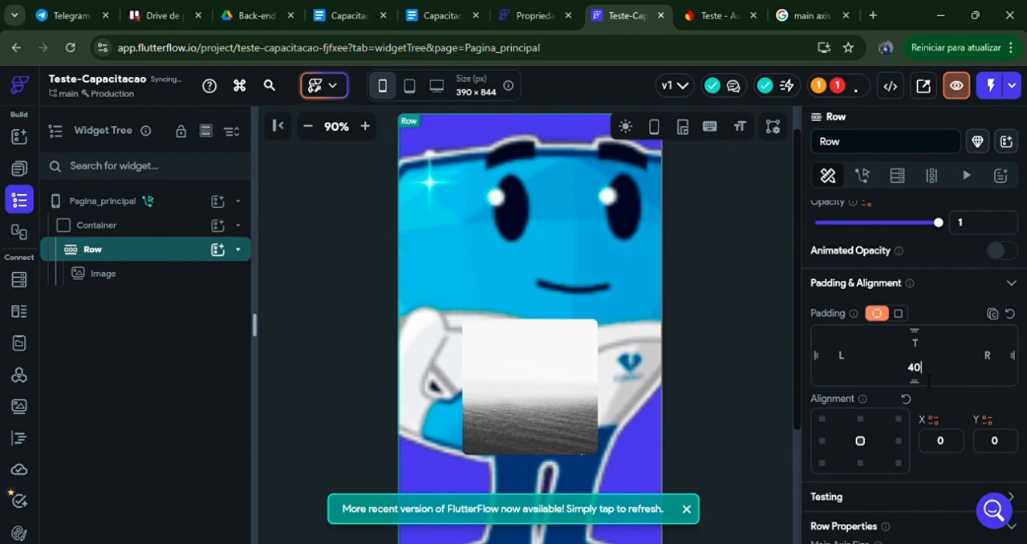
key(BackSpace)
key(BackSpace)
text(24)
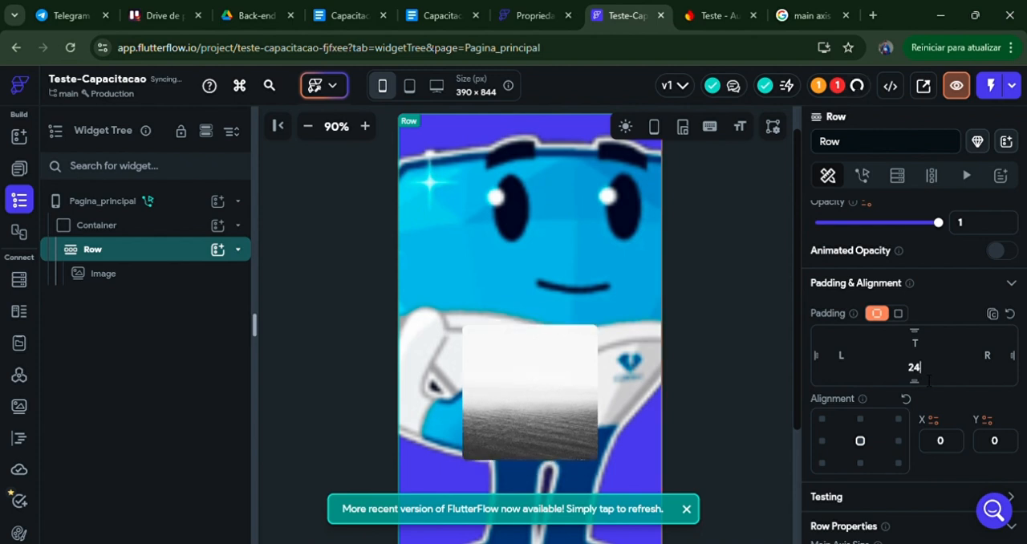
text(0)
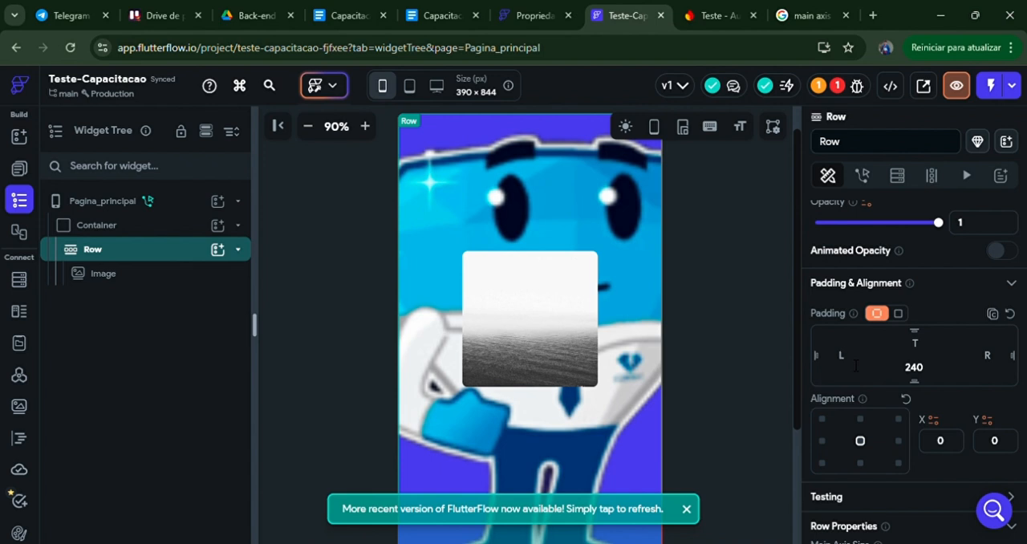
text(50)
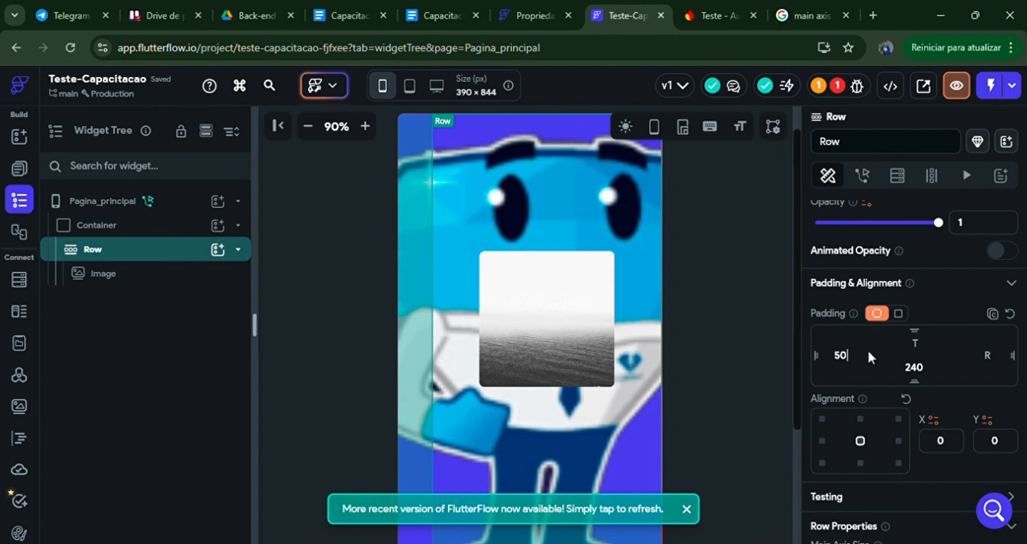
scroll(883, 385, down, 1)
scroll(887, 397, up, 1)
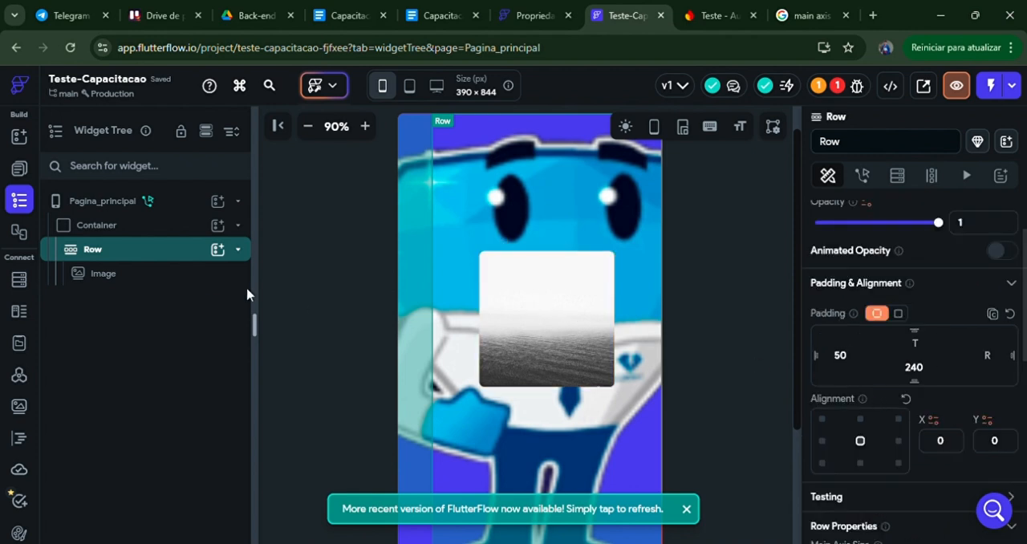
Step: Delete the Image from the Row and clear the Row's bottom and left padding
click(213, 277)
key(Delete)
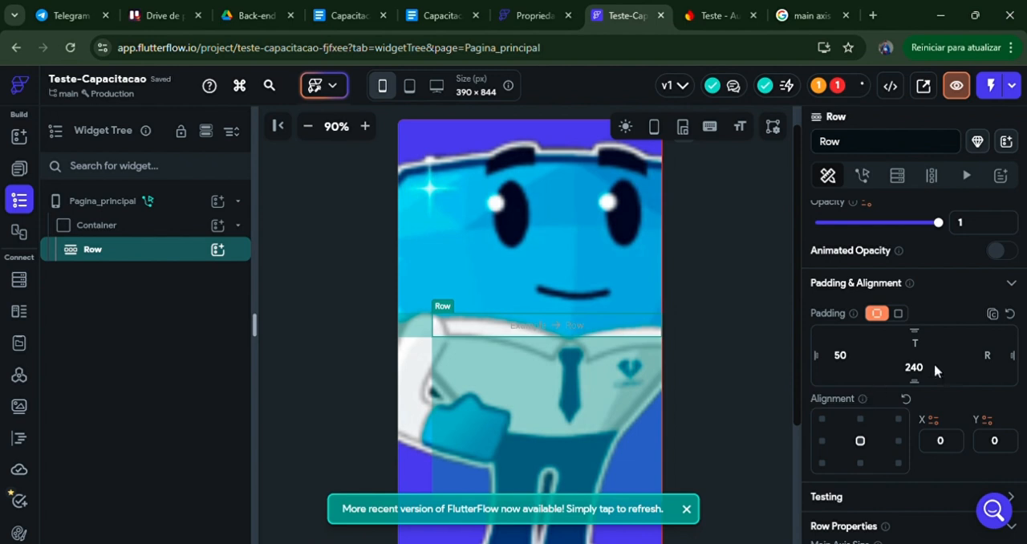
key(BackSpace)
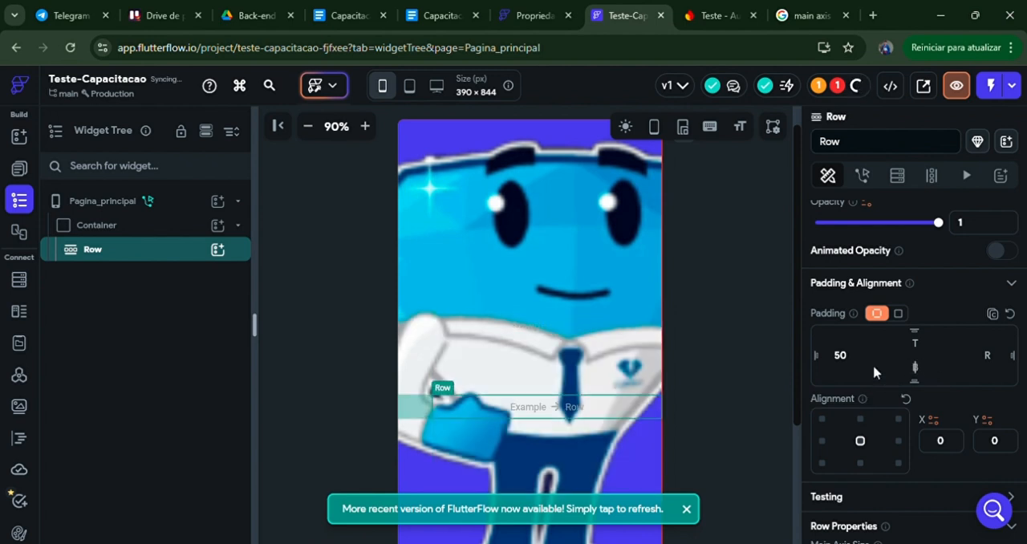
click(840, 355)
key(BackSpace)
Step: Add two Images side by side inside the Row
click(218, 249)
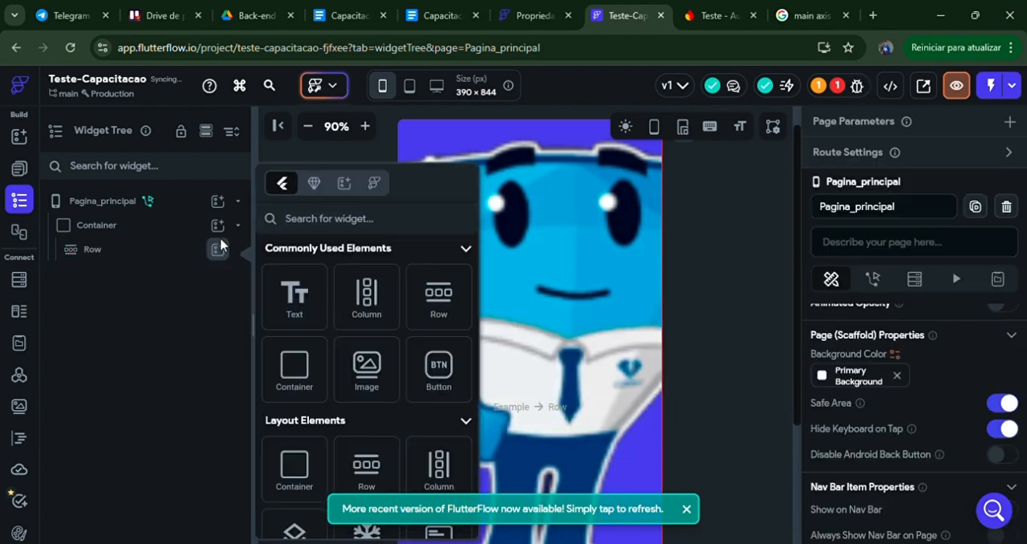
scroll(391, 291, down, 1)
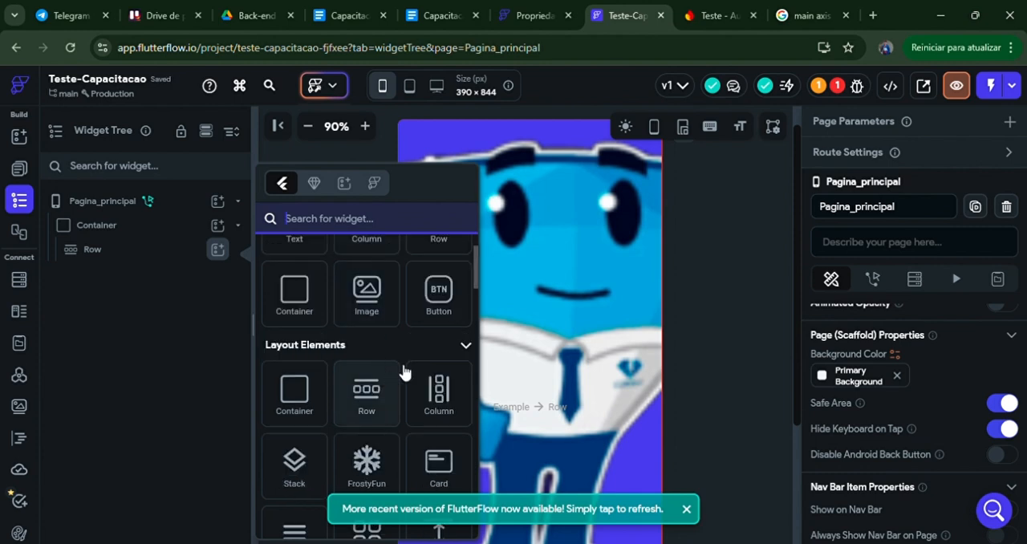
click(366, 293)
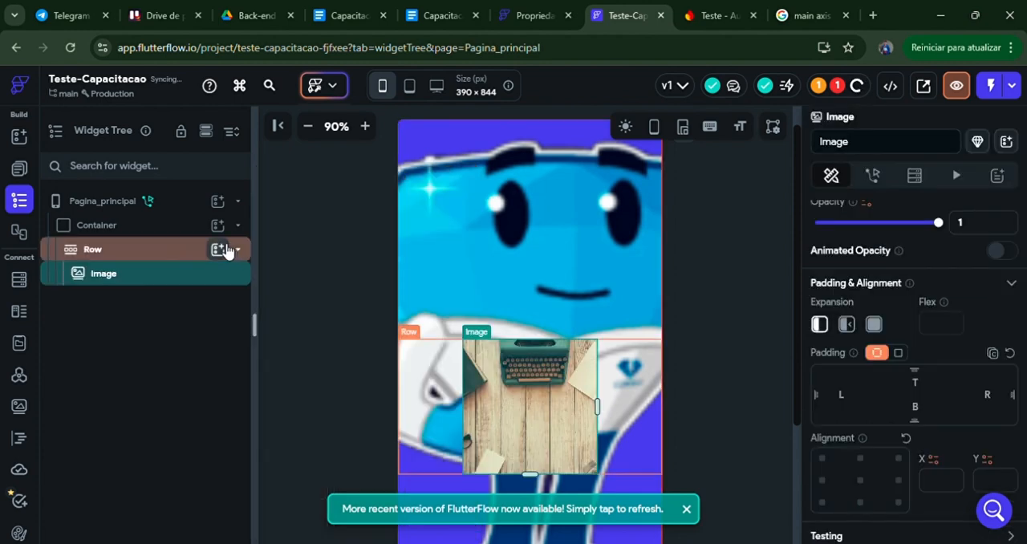
click(219, 249)
click(366, 371)
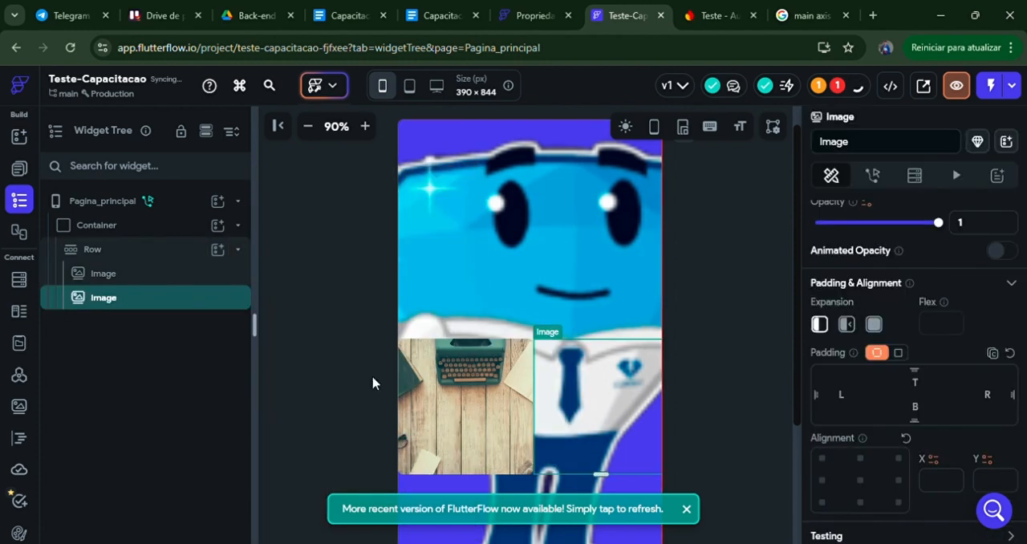
Step: Shrink the first Image to about 110 × 119 px and the second to about 105 × 115 px
scroll(876, 393, down, 1)
click(485, 383)
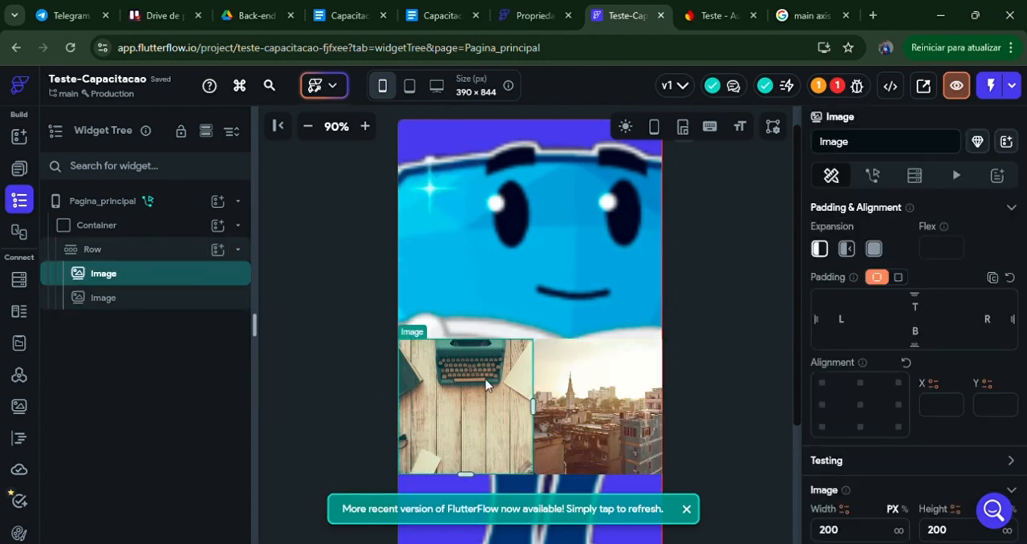
drag(531, 405, 499, 406)
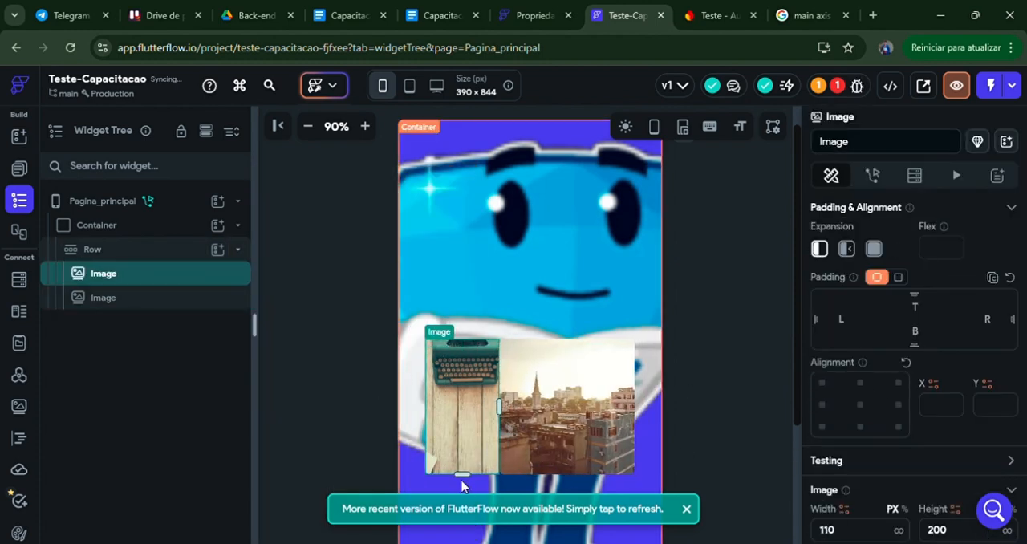
drag(470, 459, 470, 445)
click(566, 406)
drag(567, 473, 578, 450)
drag(634, 406, 617, 407)
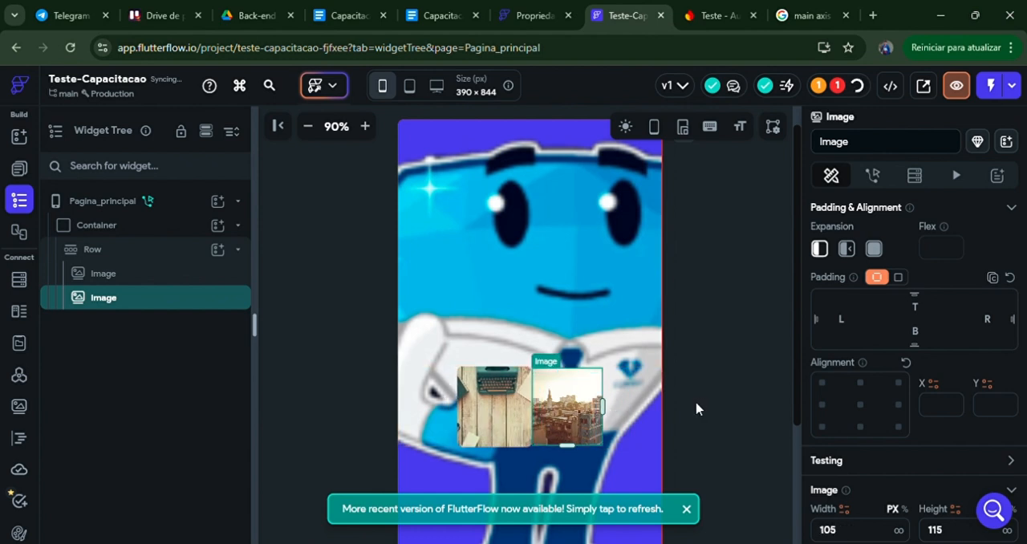
Step: Try a left padding of 20 on the Row and clear it again
click(115, 255)
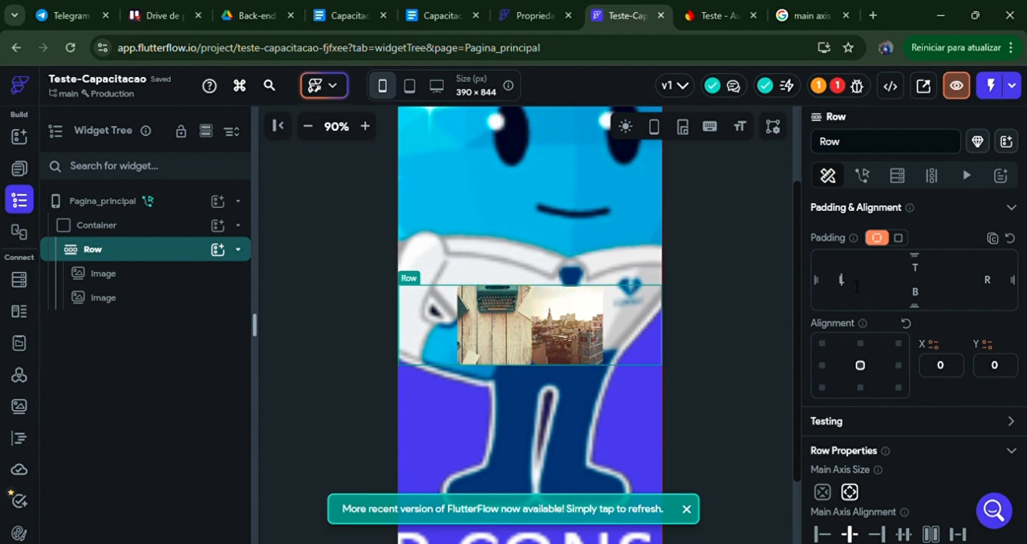
text(20)
key(BackSpace)
key(BackSpace)
Step: Try a left padding of 20 on the first Image in the Row and clear it again
click(172, 272)
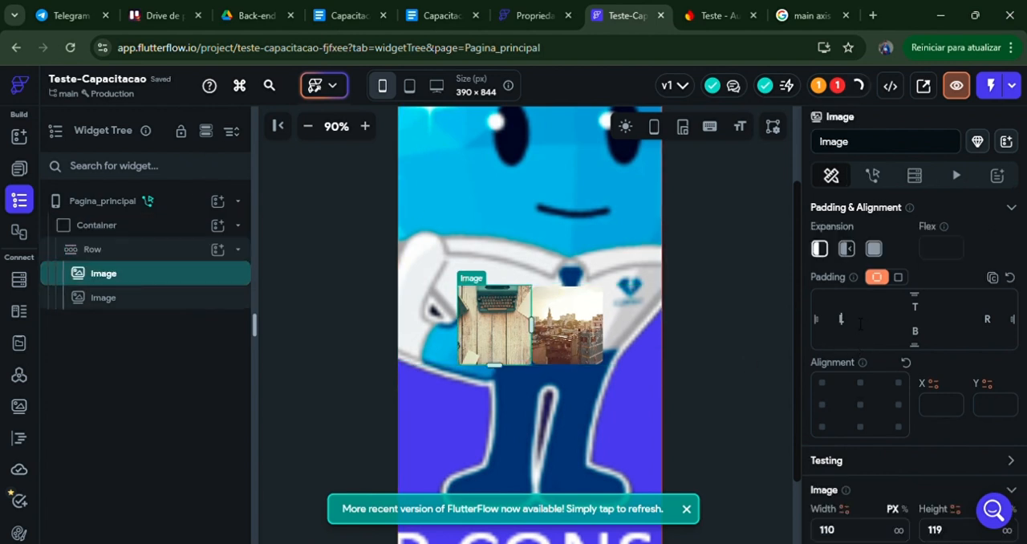
text(20)
key(BackSpace)
key(BackSpace)
Step: Try right paddings of 20, 30 and 40 on the first Image and clear the value again
click(987, 319)
text(20)
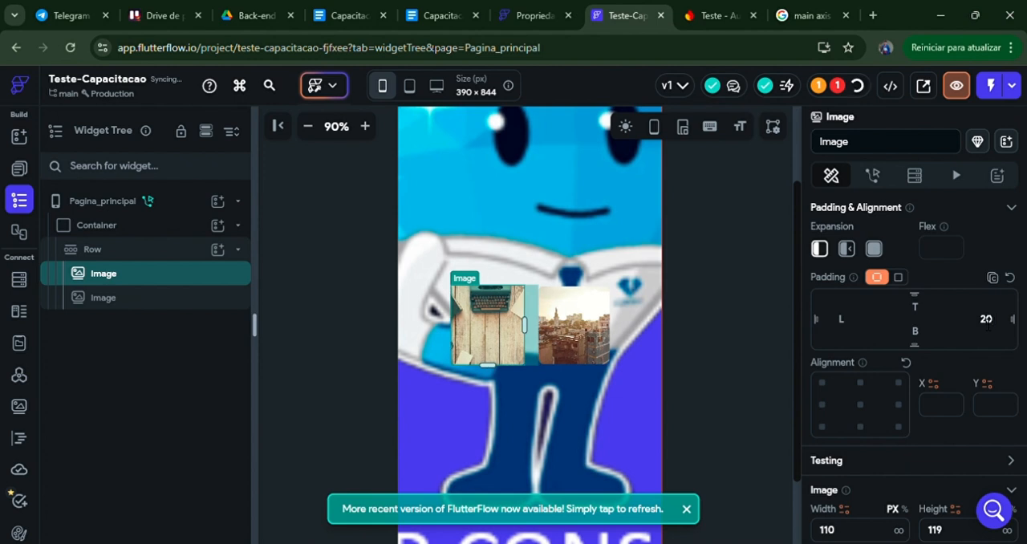
key(BackSpace)
key(BackSpace)
text(20)
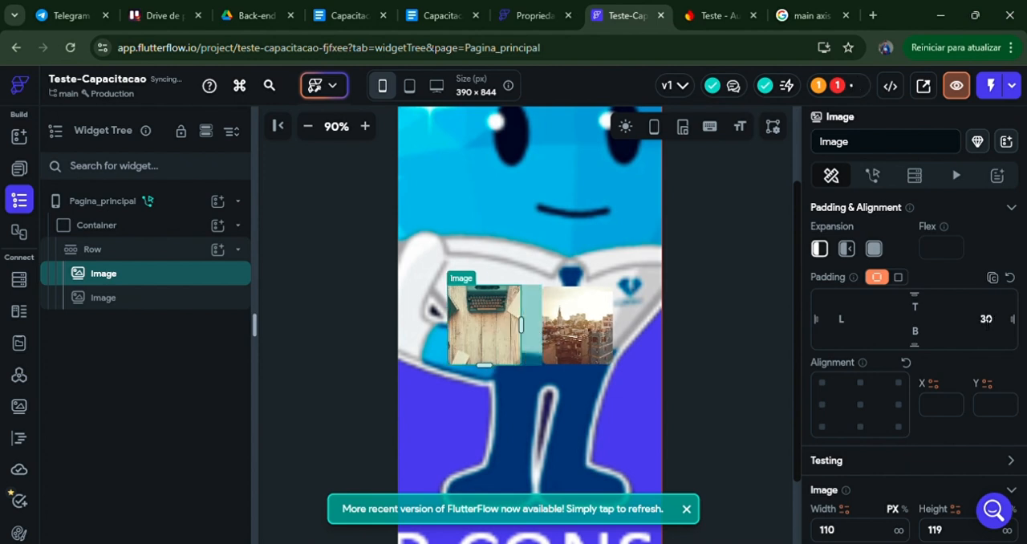
key(BackSpace)
key(BackSpace)
text(40)
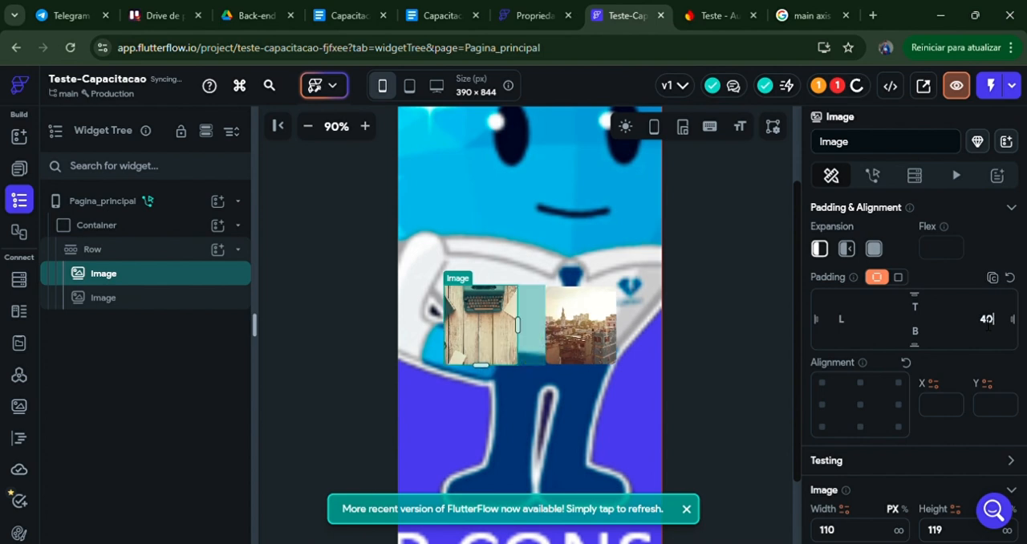
key(BackSpace)
key(BackSpace)
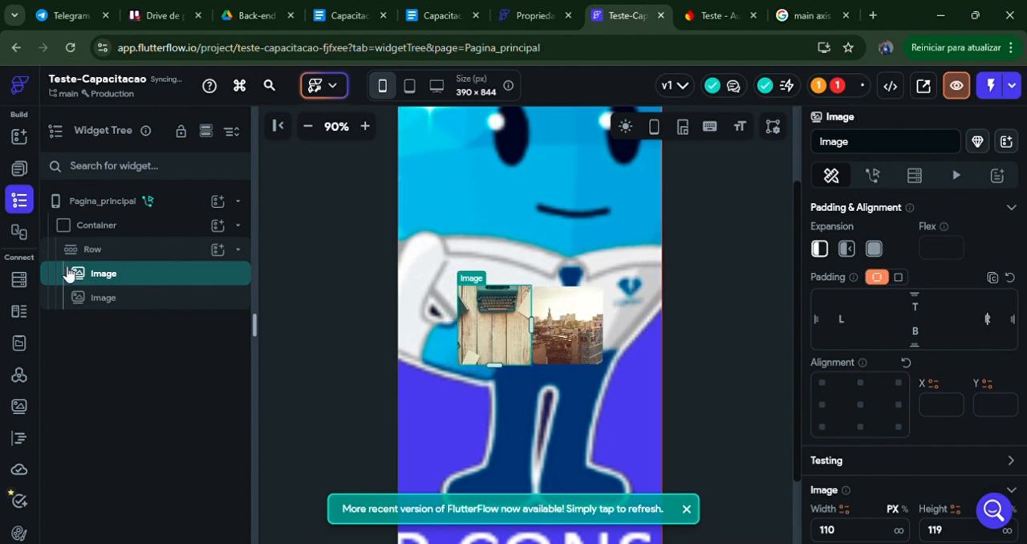
Step: Cycle the Row through its main axis alignments, including Start, End and Space Between, ending on Space Evenly
click(86, 249)
scroll(830, 347, down, 3)
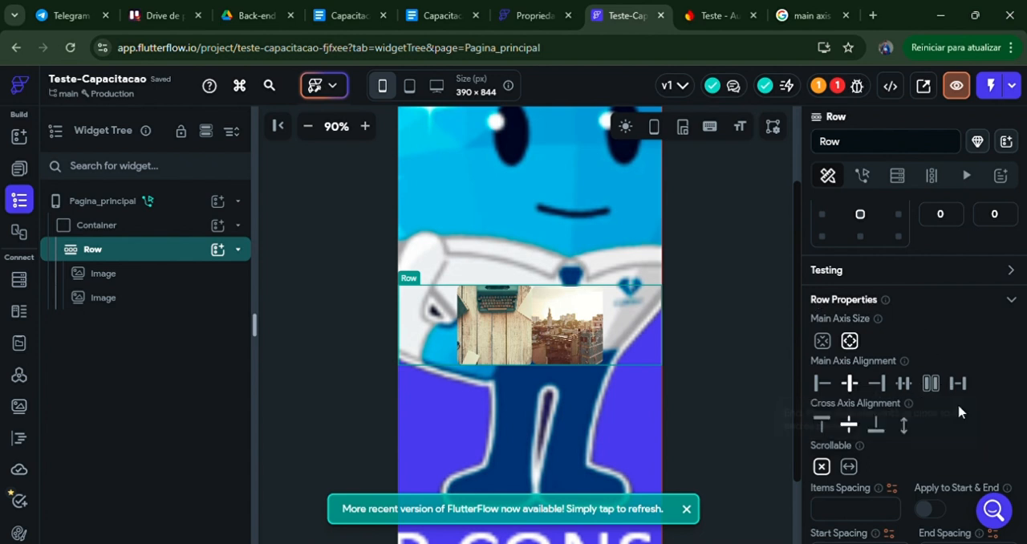
click(824, 386)
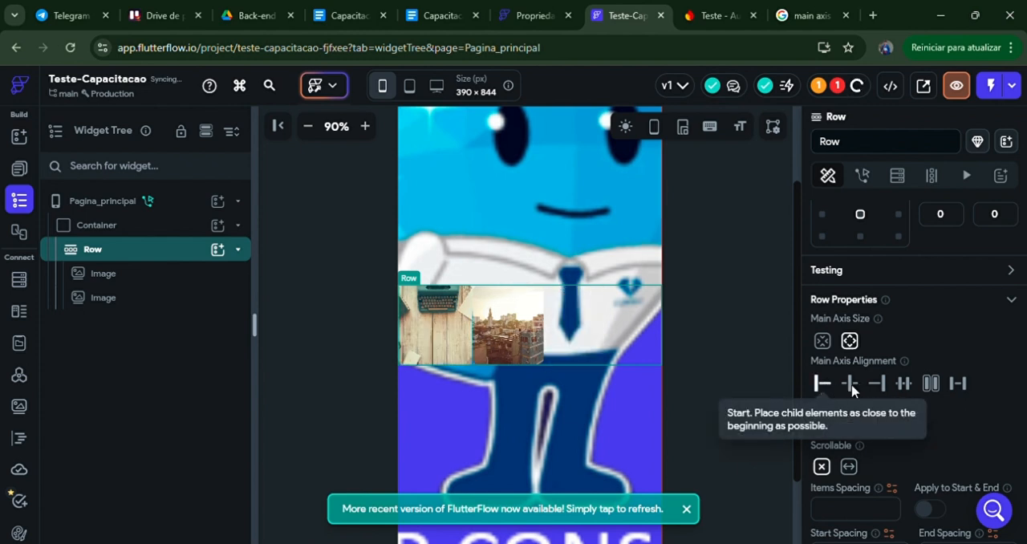
click(877, 385)
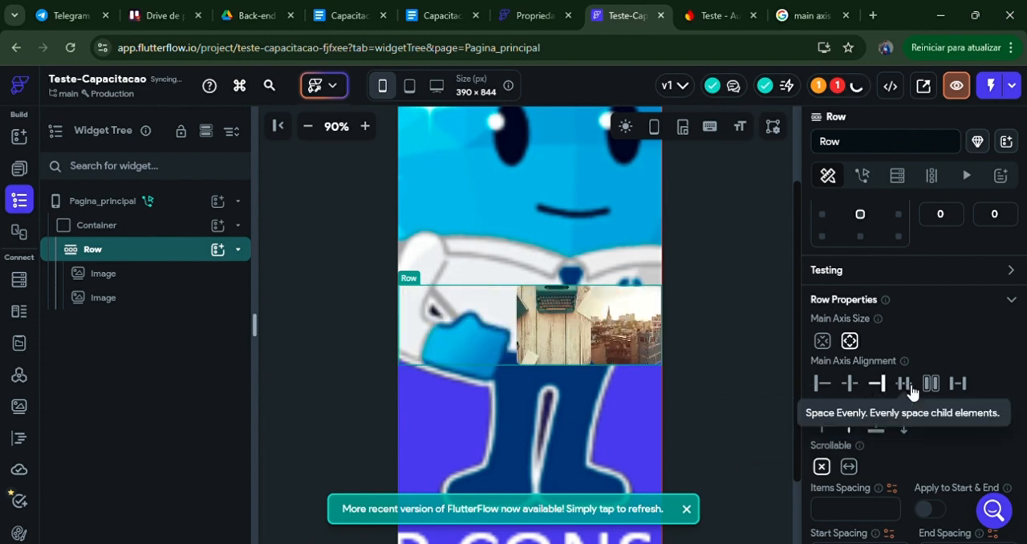
click(905, 387)
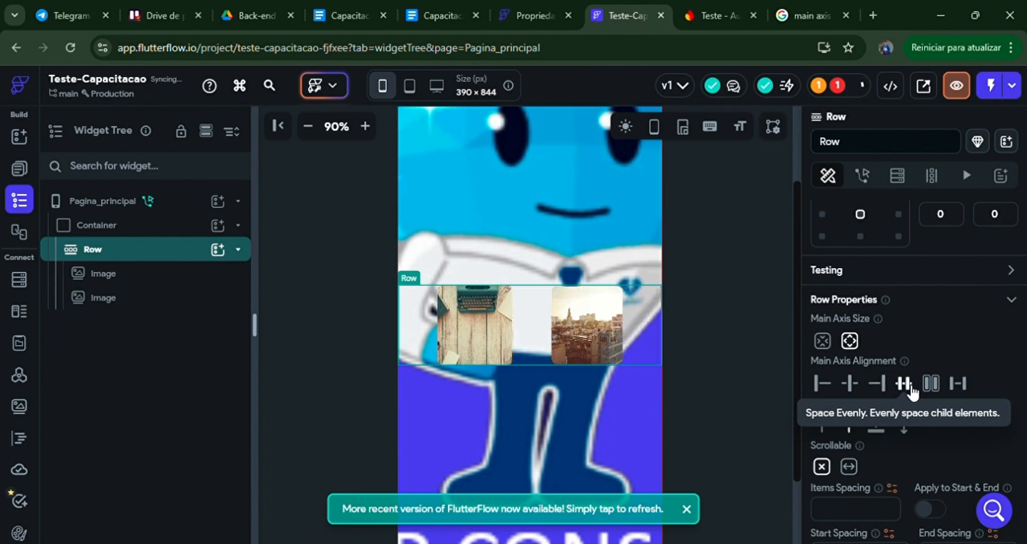
click(930, 385)
click(960, 389)
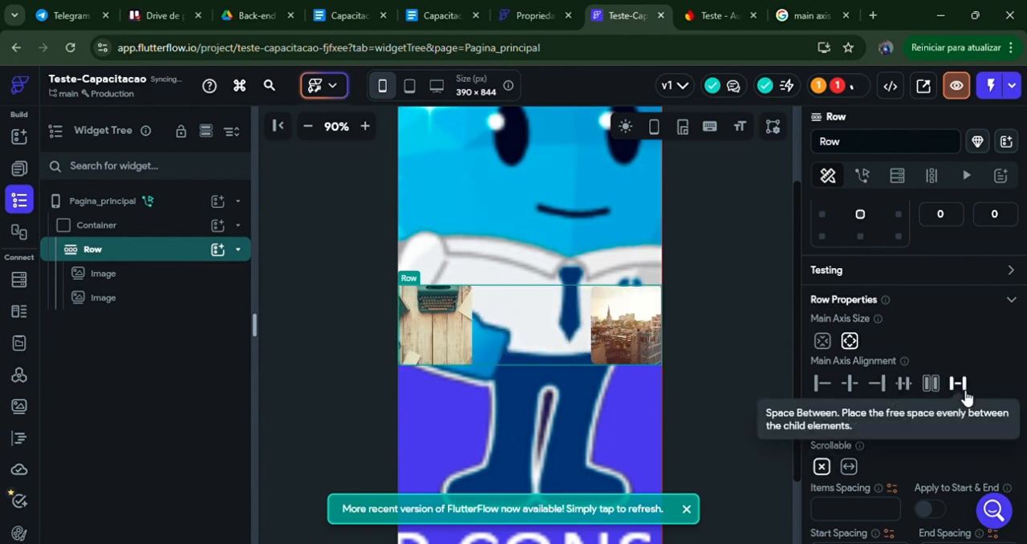
click(930, 384)
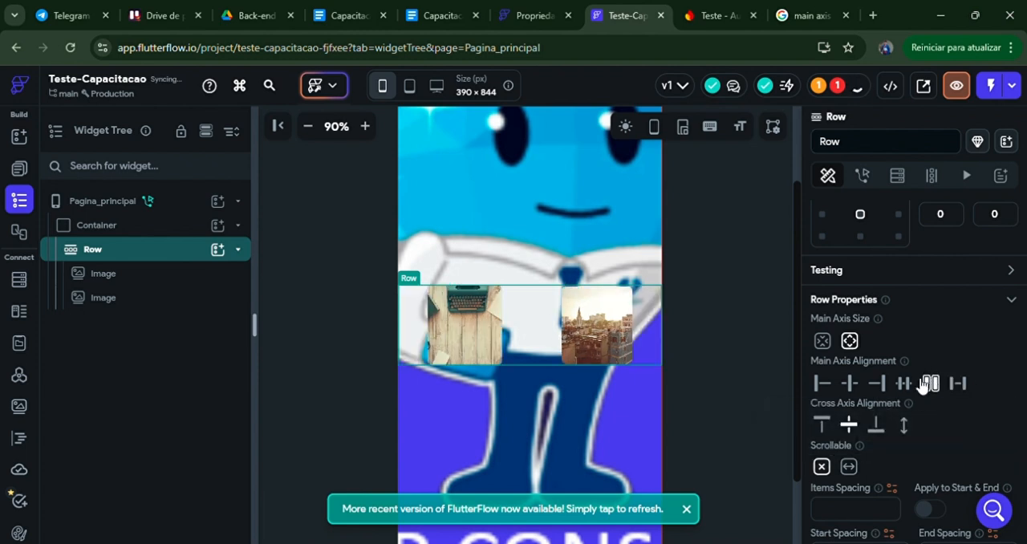
click(903, 383)
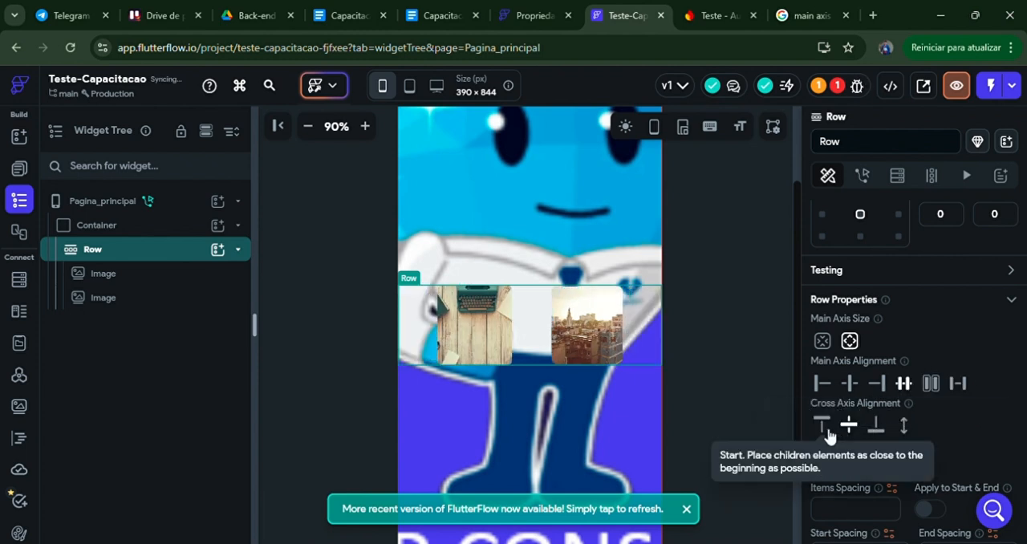
Step: Try the Start, End and Stretch cross axis alignments on the Row and return it to Center
click(823, 428)
click(879, 428)
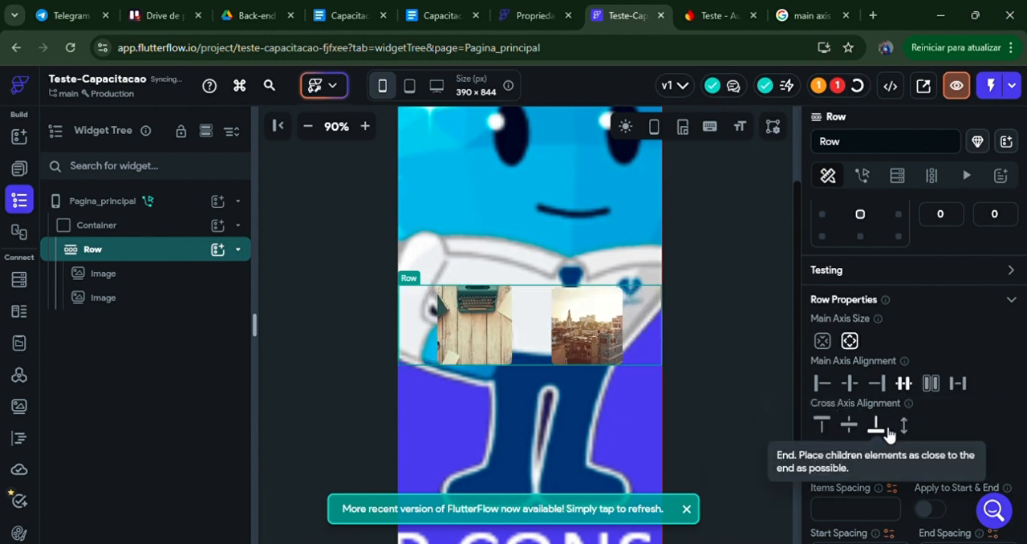
click(905, 428)
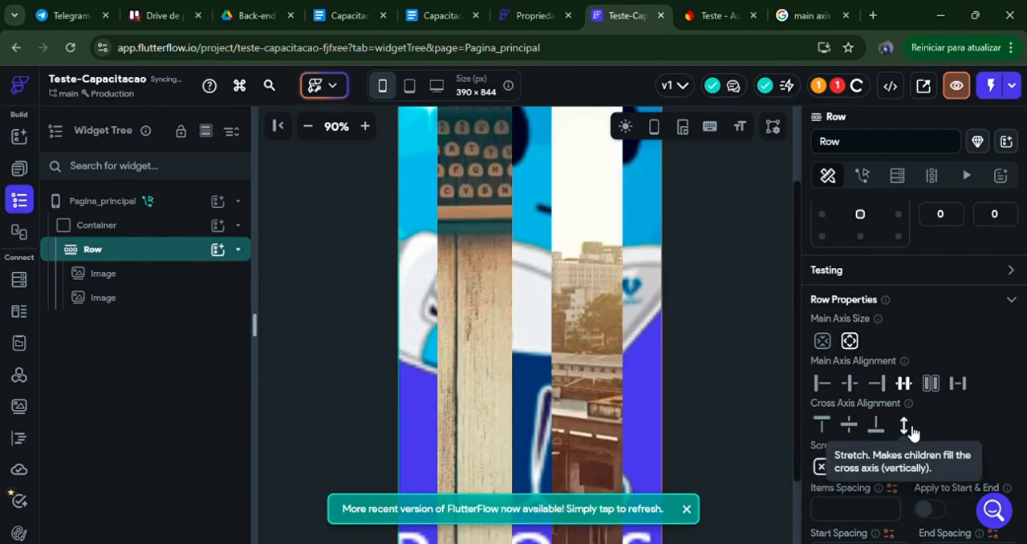
click(849, 426)
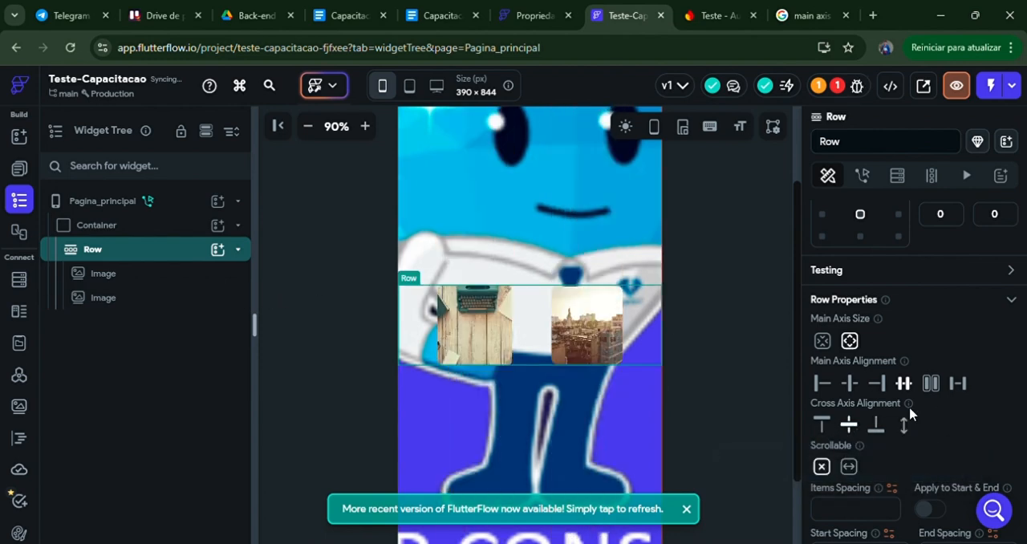
Step: Try making the Row horizontally scrollable twice and set it back to not allow scrolling
scroll(940, 381, down, 1)
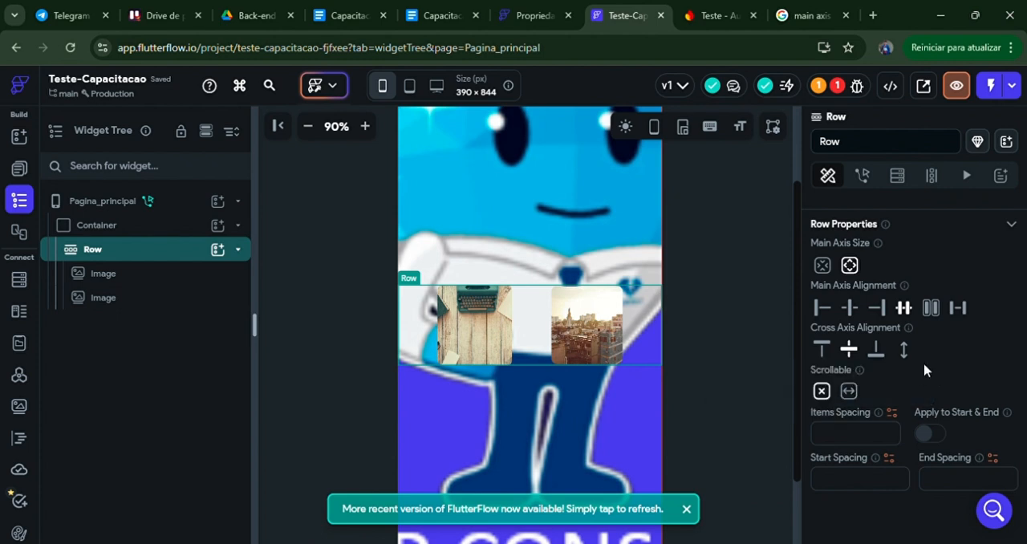
click(848, 393)
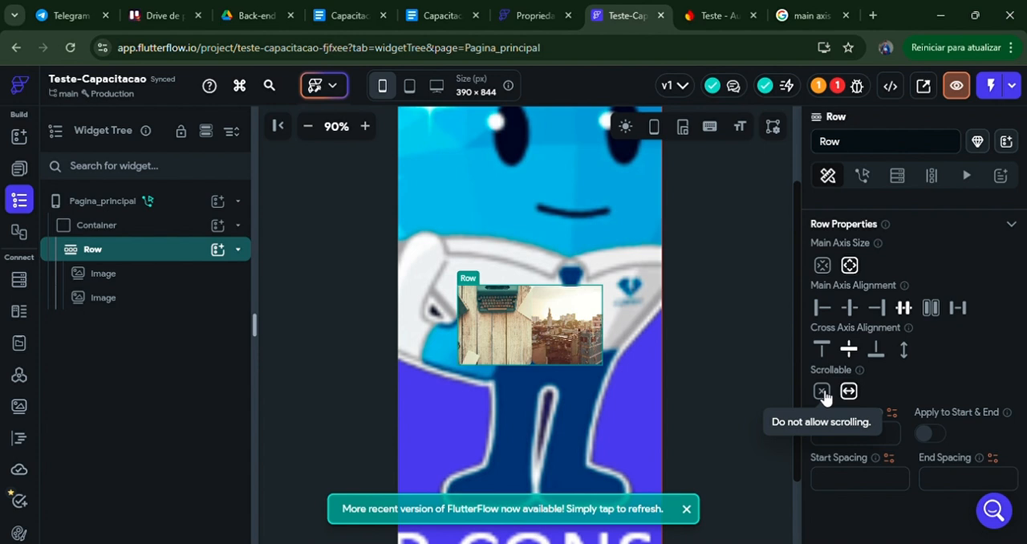
click(822, 392)
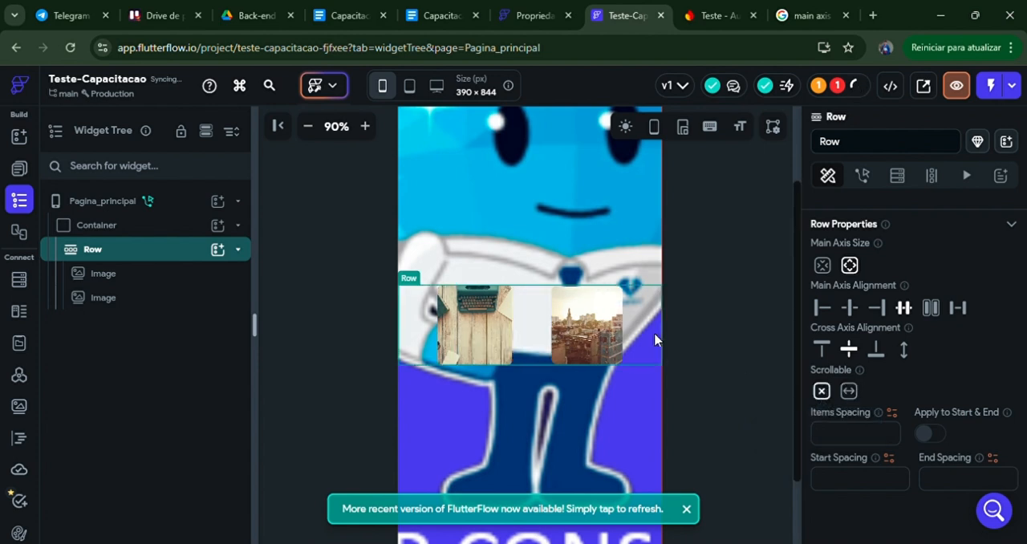
click(848, 390)
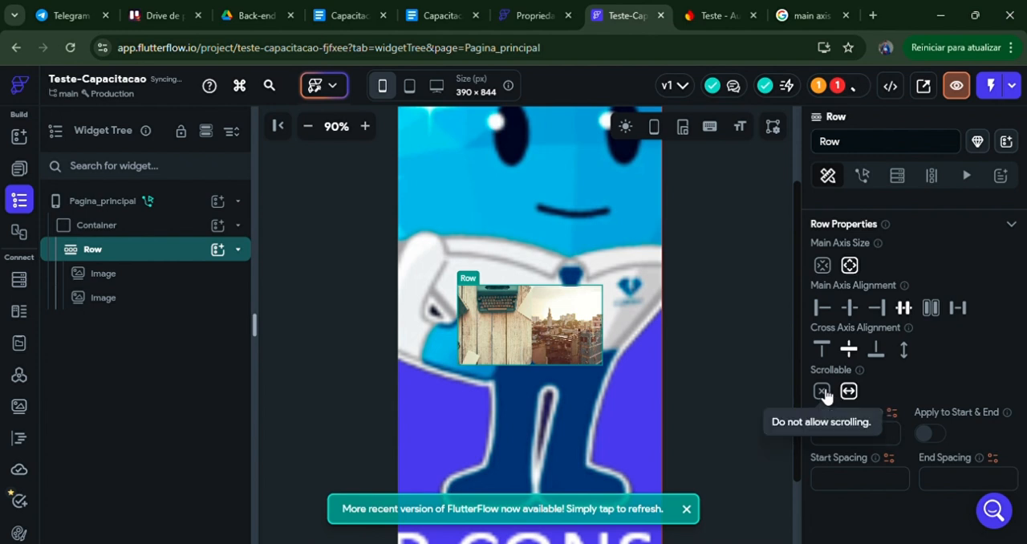
click(823, 392)
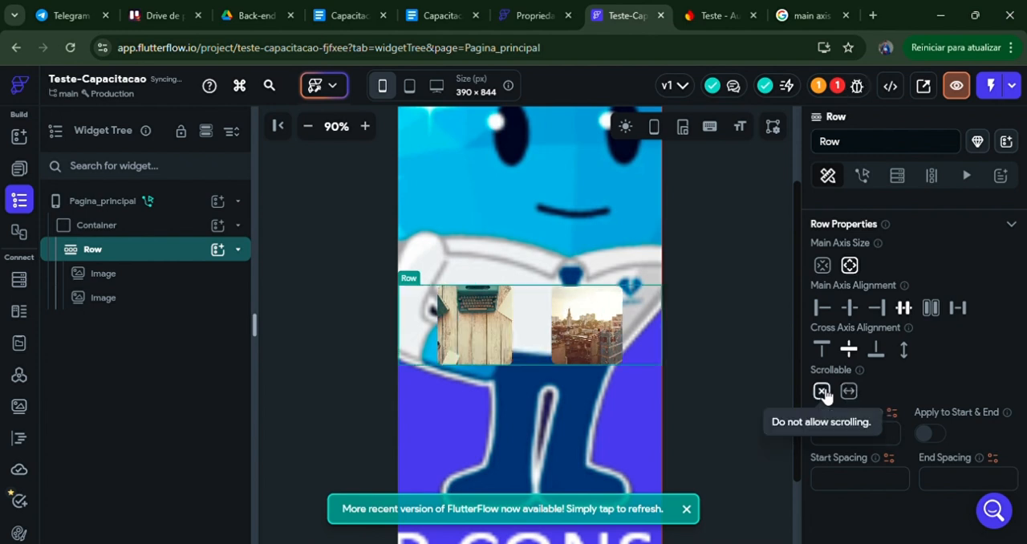
Step: Try an items spacing of 10 on the Row and clear the value again
scroll(955, 385, down, 2)
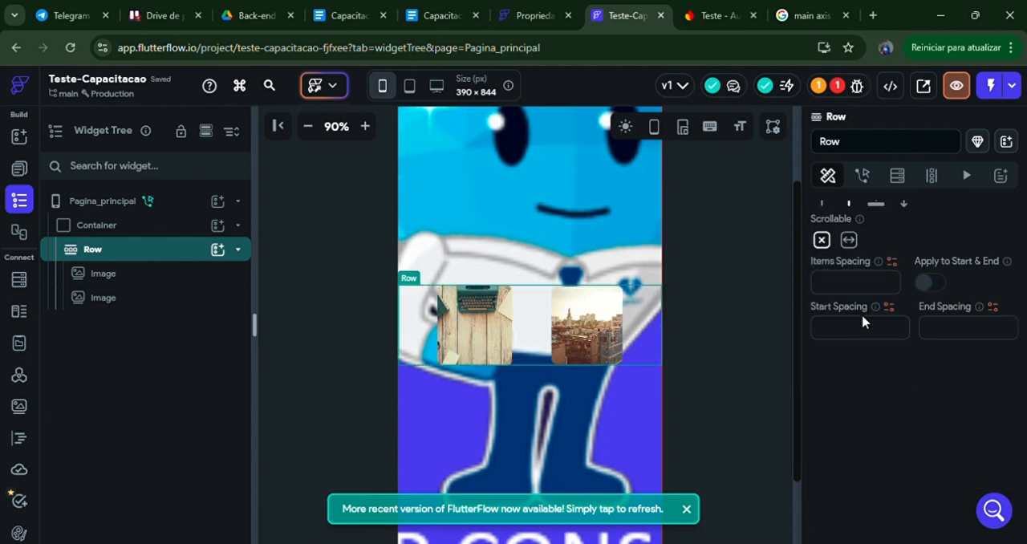
scroll(917, 412, up, 1)
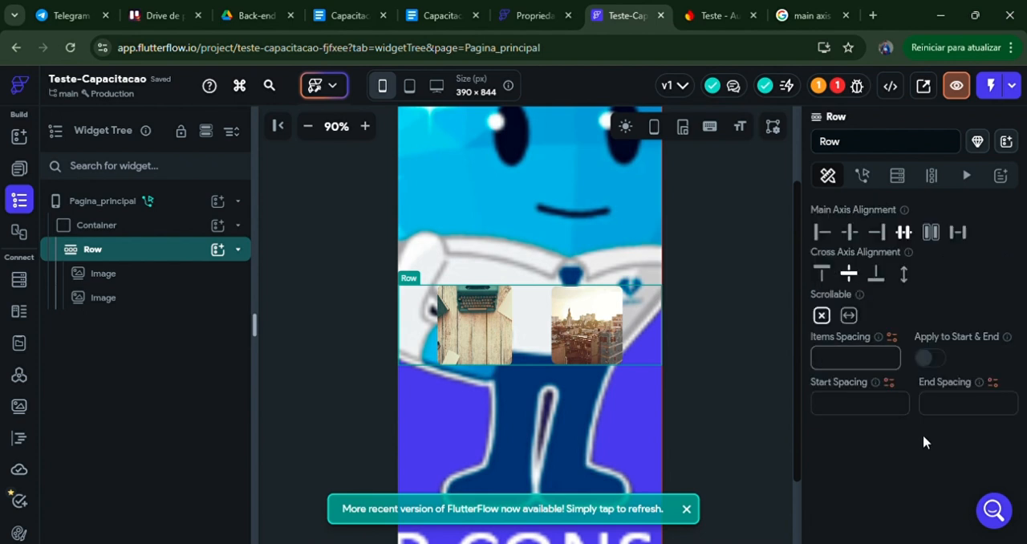
text(10)
key(BackSpace)
key(BackSpace)
scroll(914, 337, up, 4)
scroll(936, 356, down, 2)
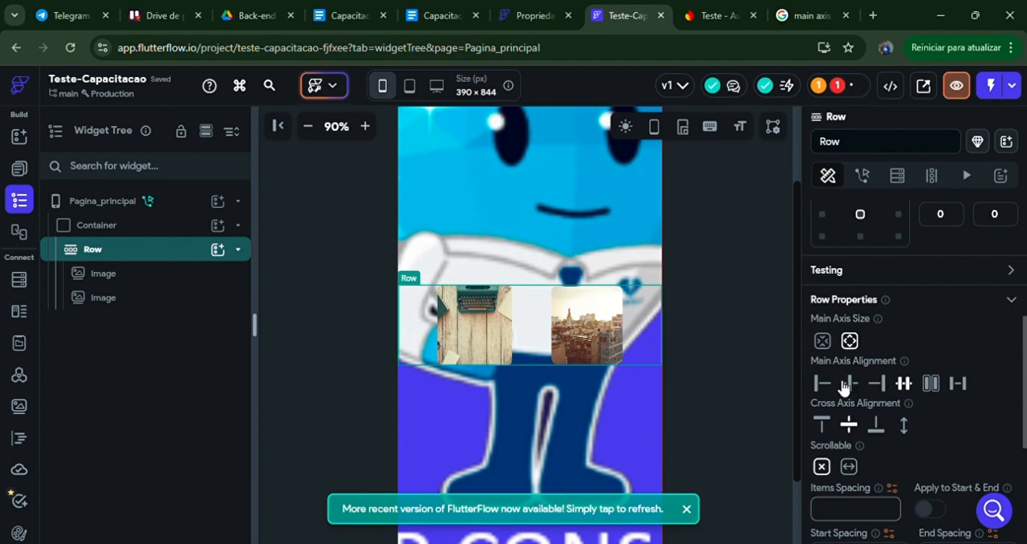
Step: Set the first Image's alignment in the Row to the center and review the Row's properties again
click(149, 303)
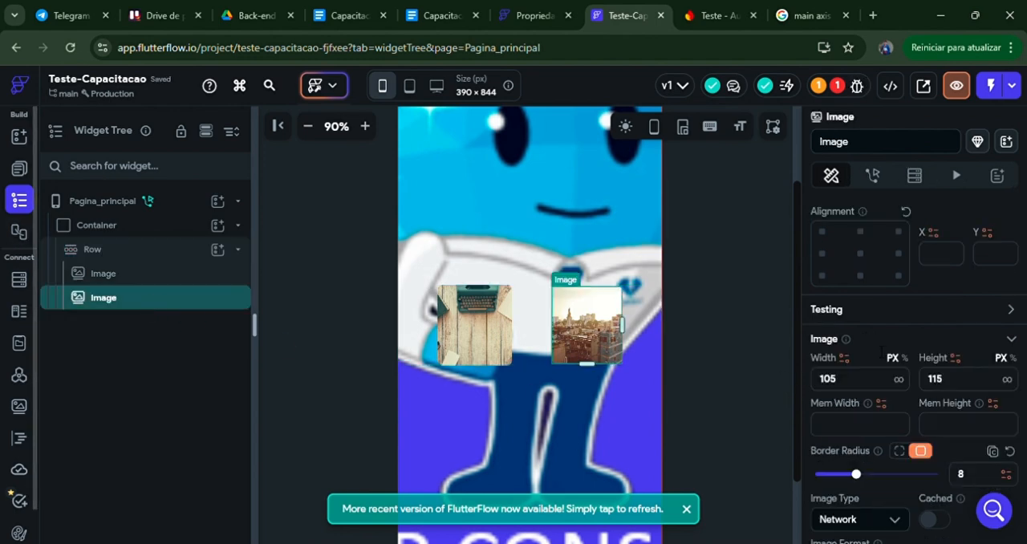
click(133, 253)
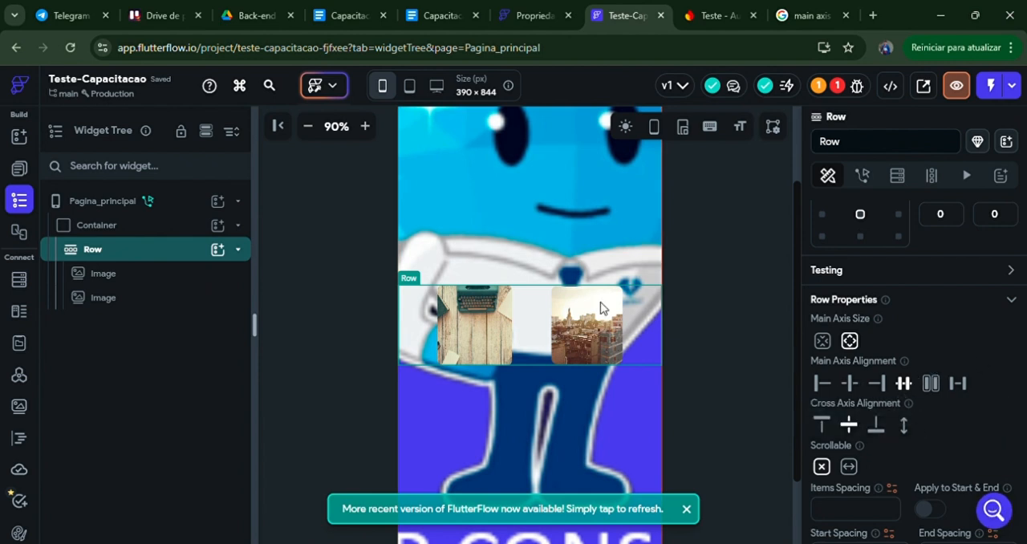
click(462, 319)
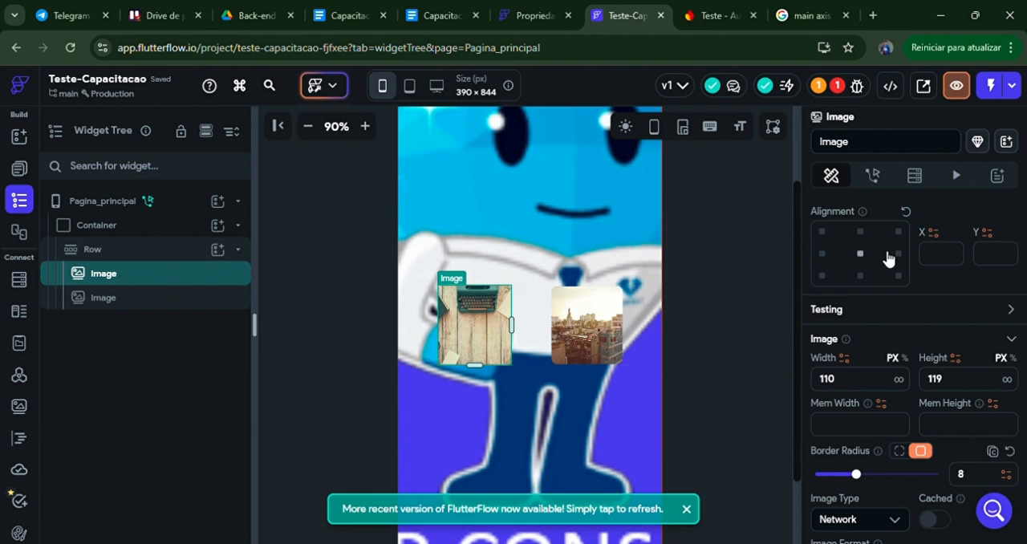
click(860, 253)
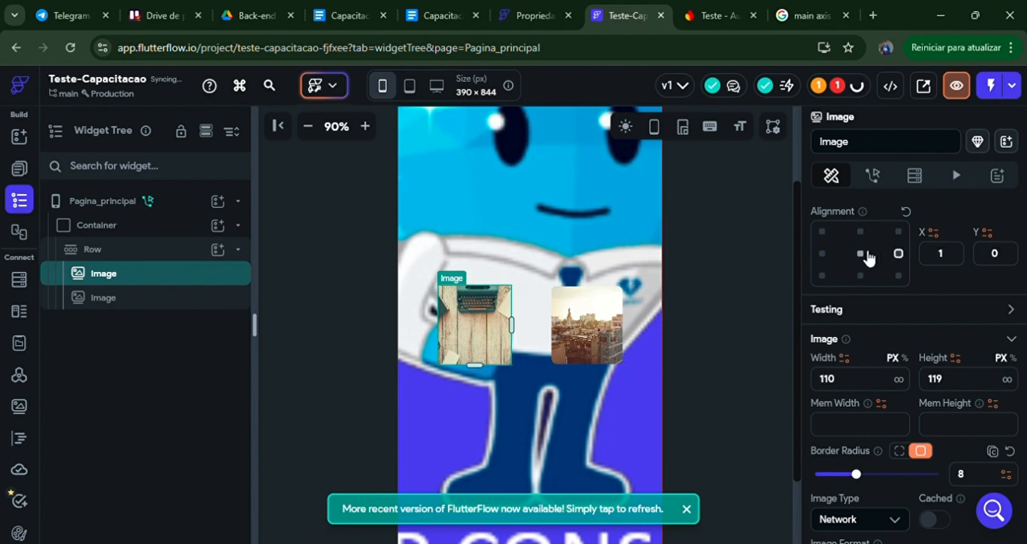
click(107, 254)
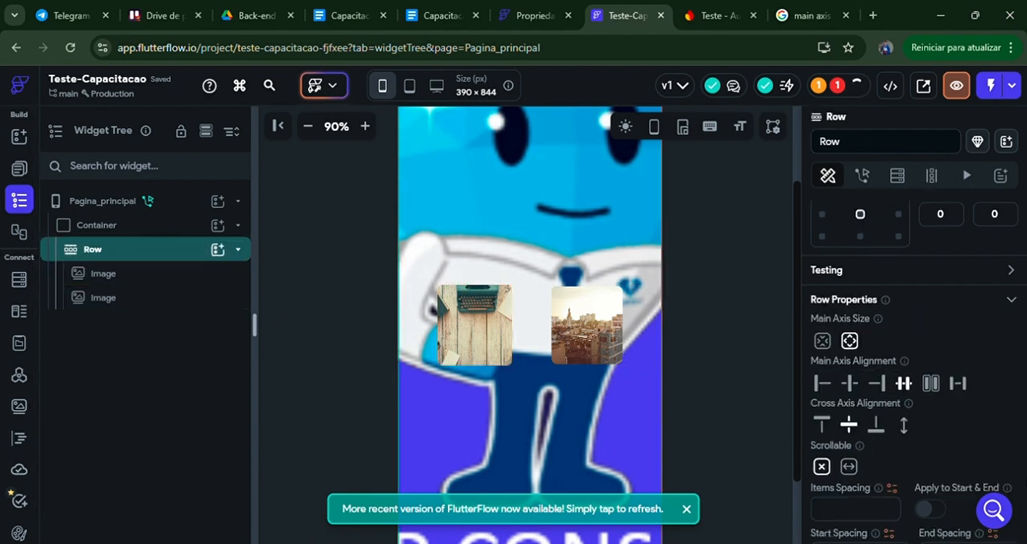
scroll(855, 446, down, 4)
scroll(878, 415, up, 7)
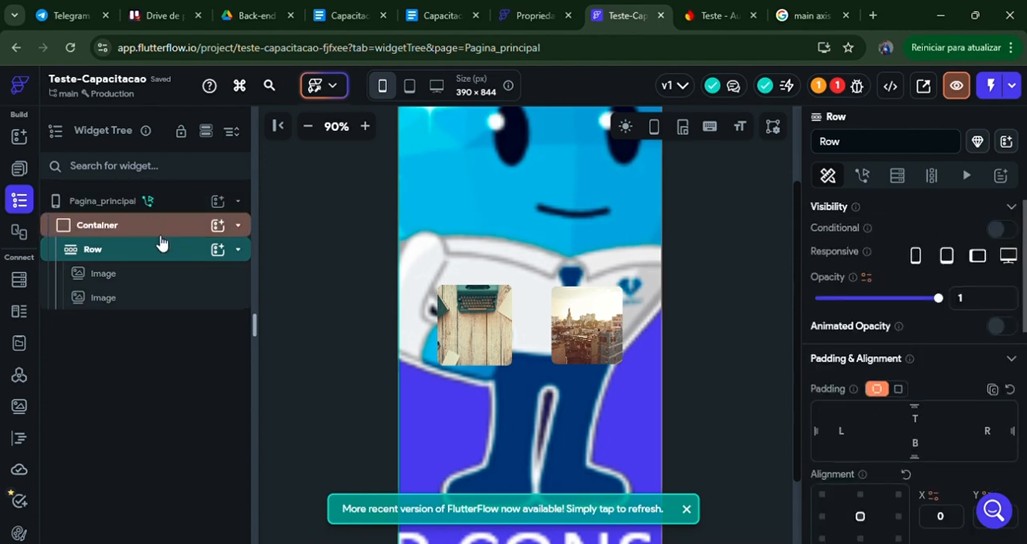
Step: Delete the Row with its Images and add a Column inside the Container instead
key(Delete)
click(218, 227)
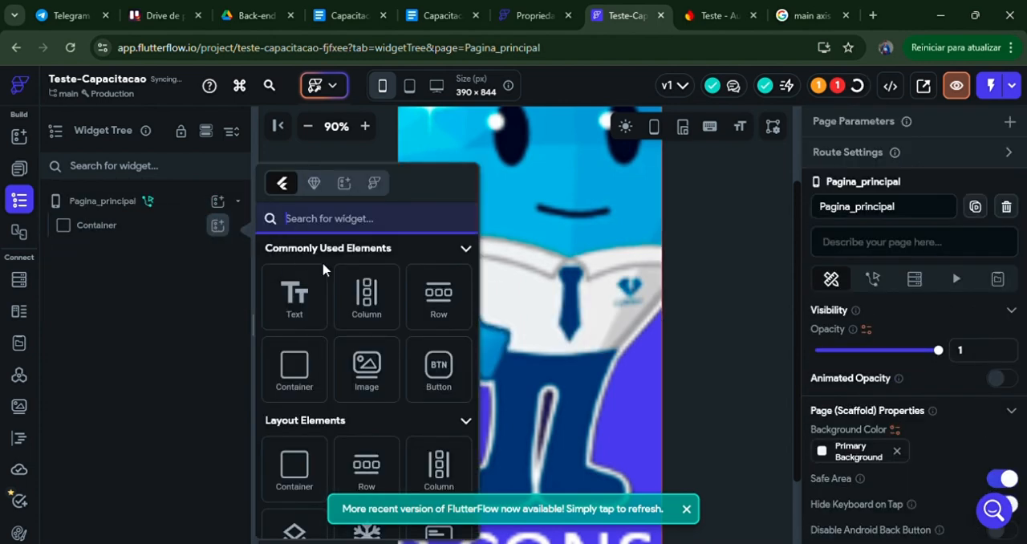
click(368, 292)
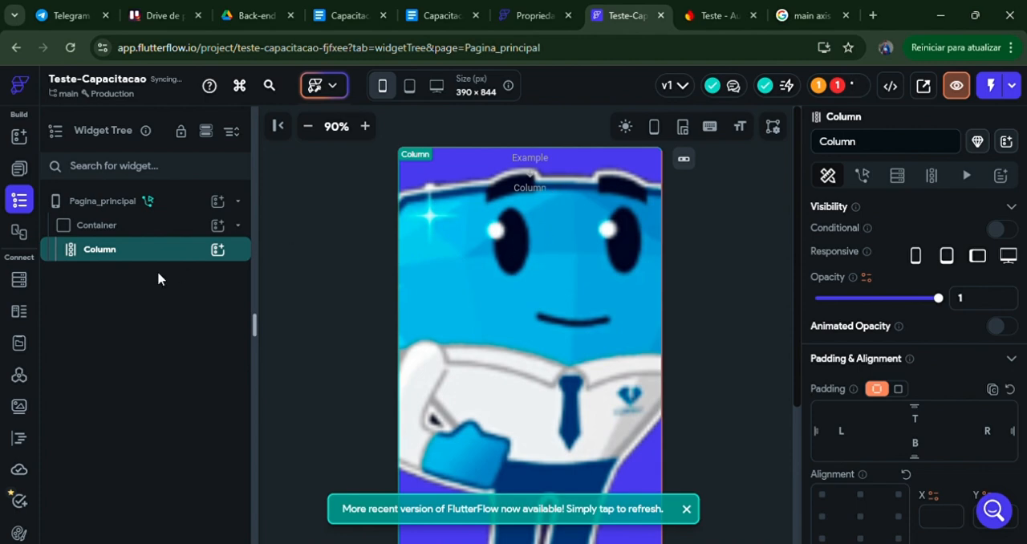
Step: Add two Images and a Button to the Column
click(218, 251)
click(378, 373)
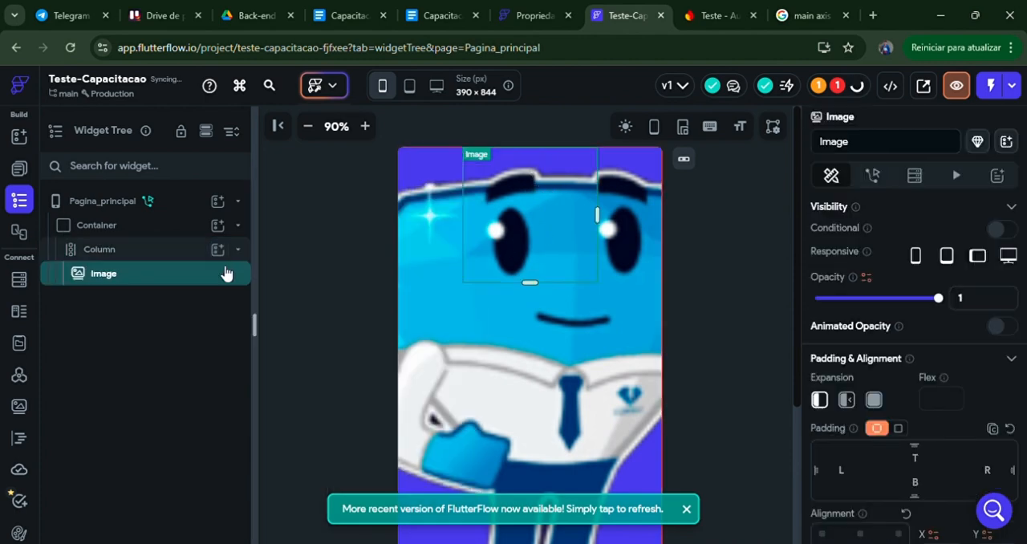
click(219, 250)
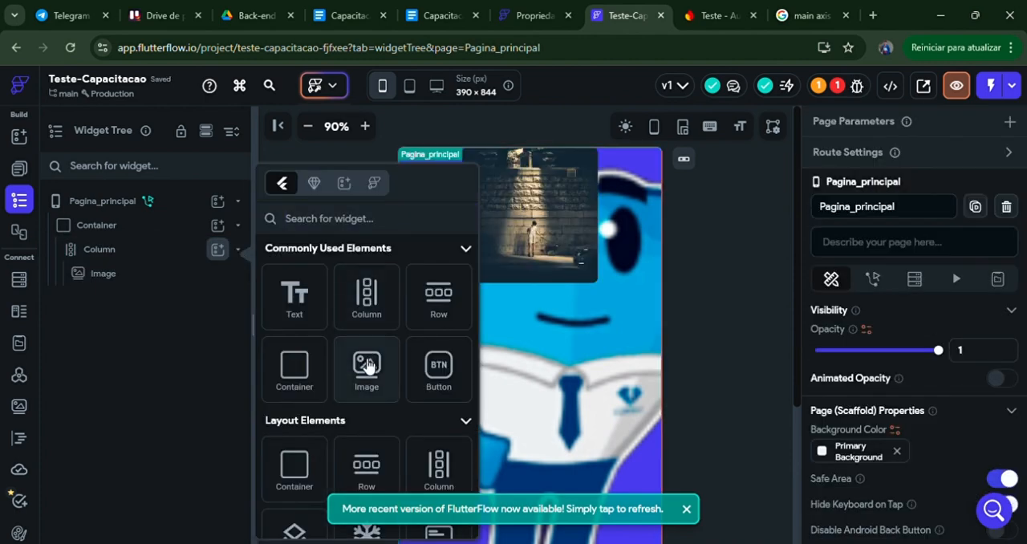
click(367, 367)
click(220, 250)
click(441, 369)
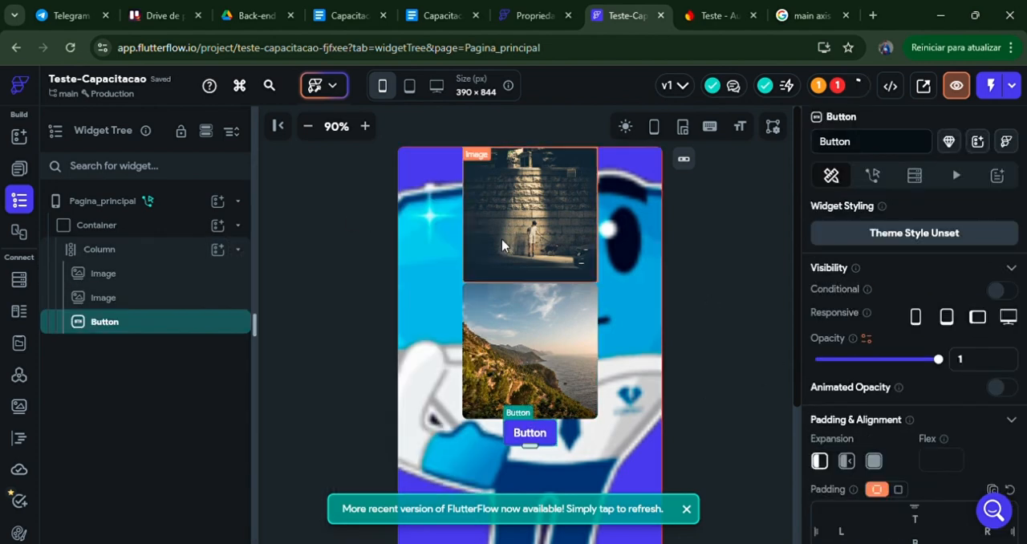
Step: Try the Center and End main axis alignments on the Column and set it to Space Evenly
scroll(965, 345, down, 5)
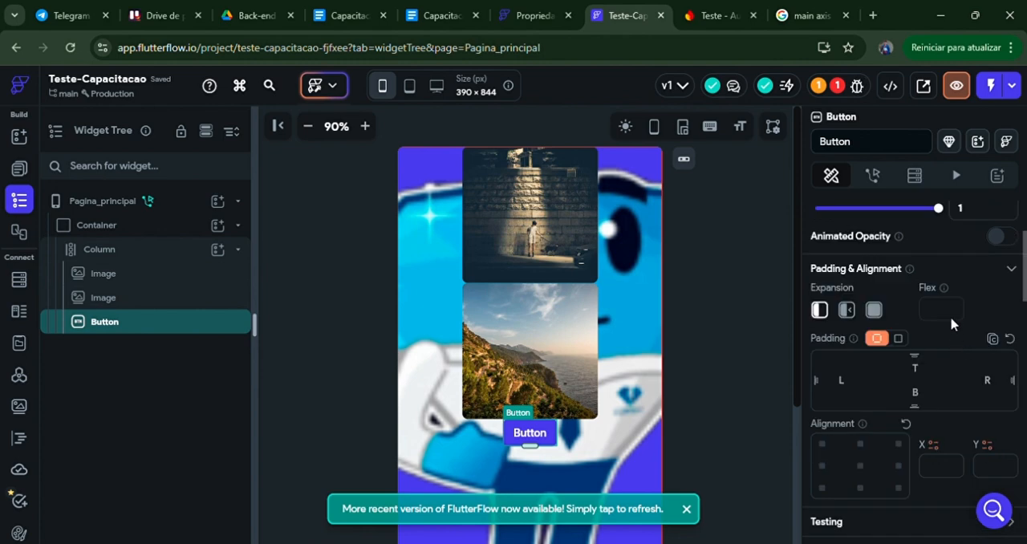
click(78, 250)
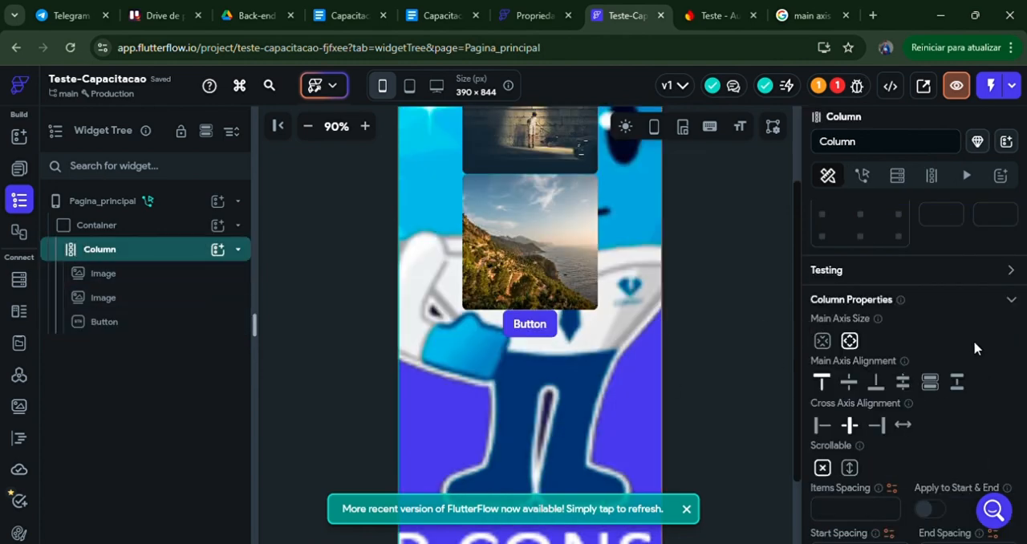
click(859, 387)
click(875, 383)
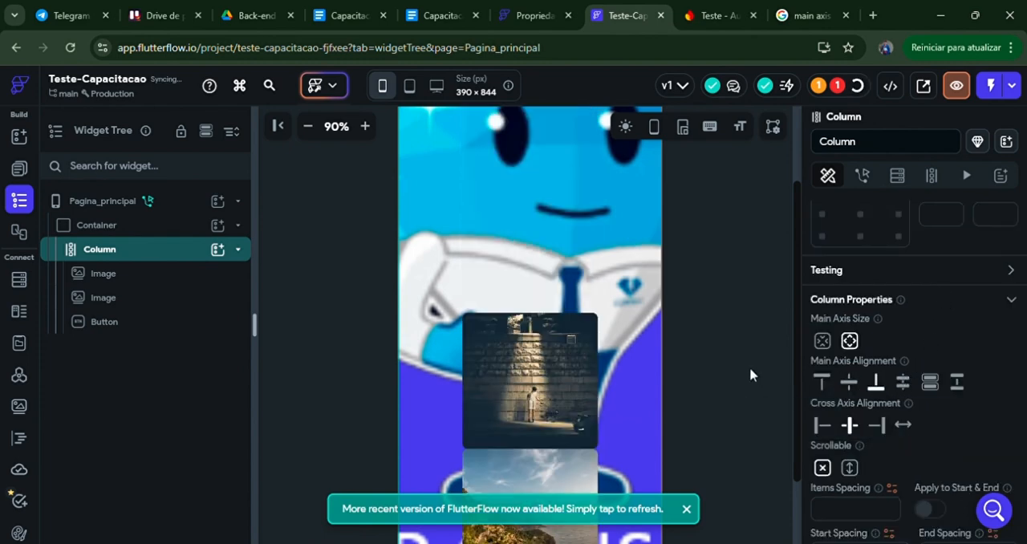
scroll(749, 366, up, 1)
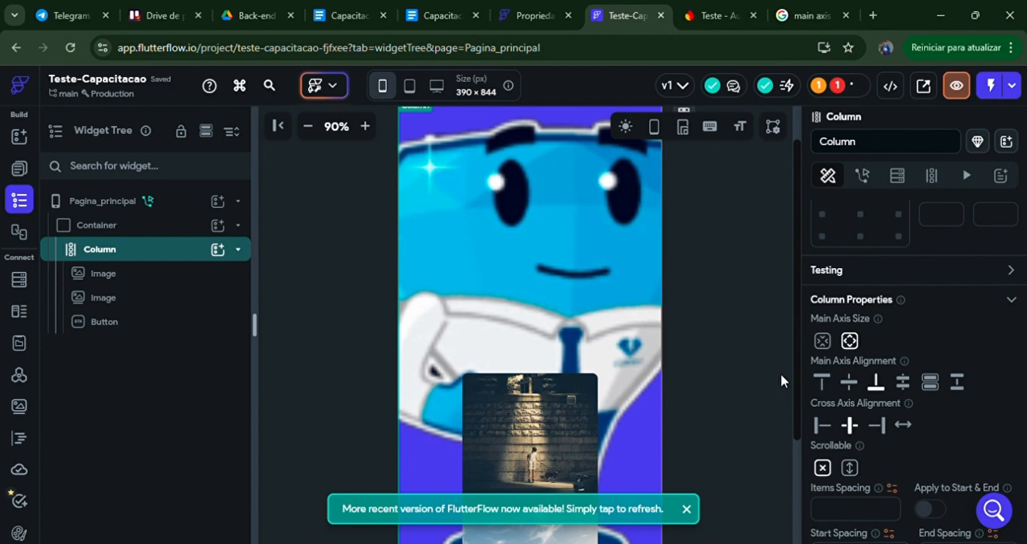
click(903, 382)
scroll(769, 320, down, 2)
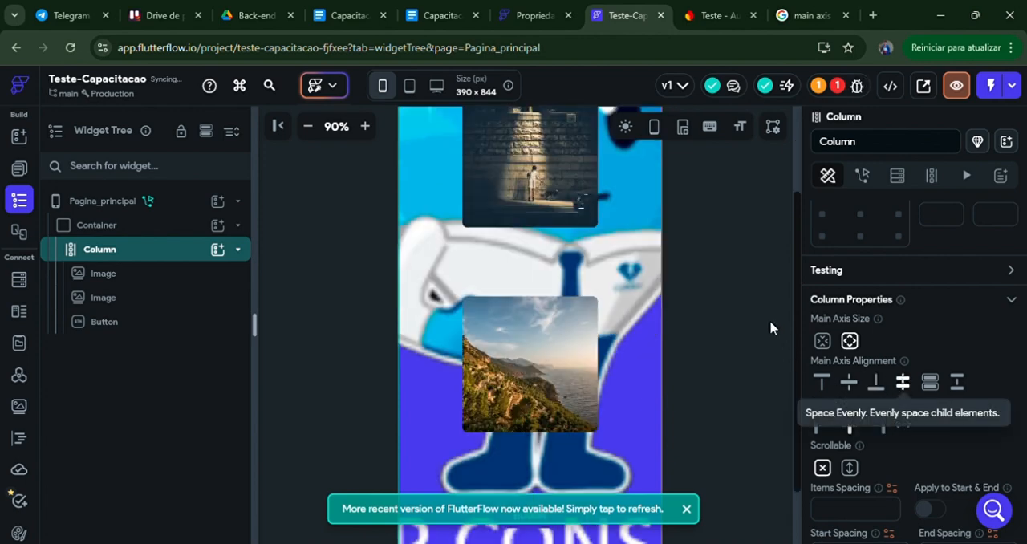
scroll(837, 344, up, 1)
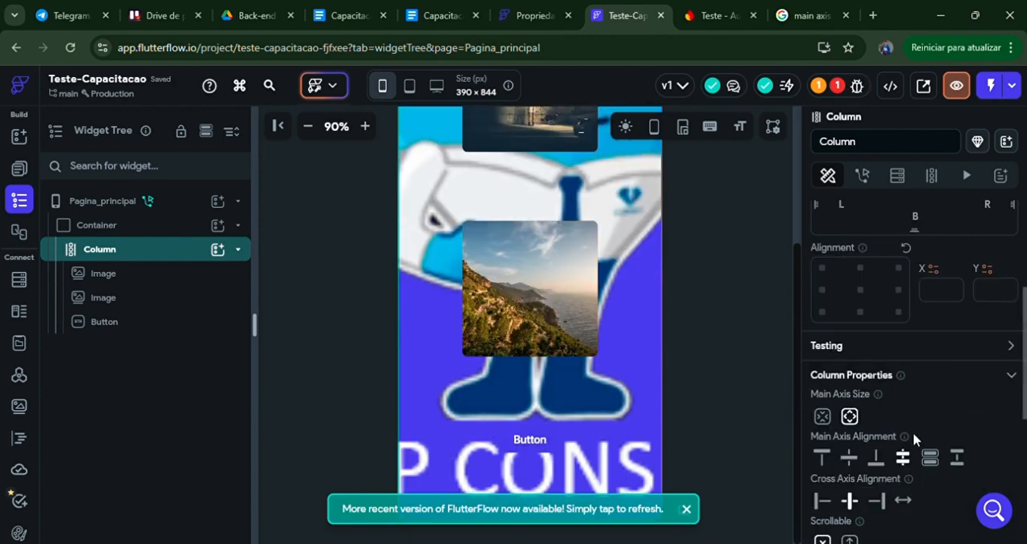
Step: Set the Column's main axis alignment to Space Around and check how its Images and Button are distributed
click(931, 458)
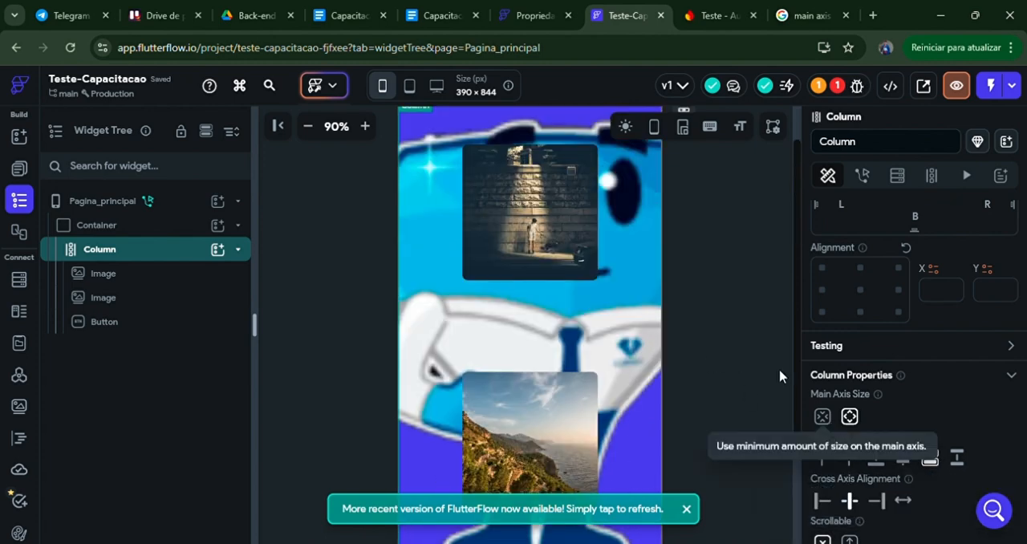
scroll(721, 314, up, 1)
scroll(696, 344, down, 3)
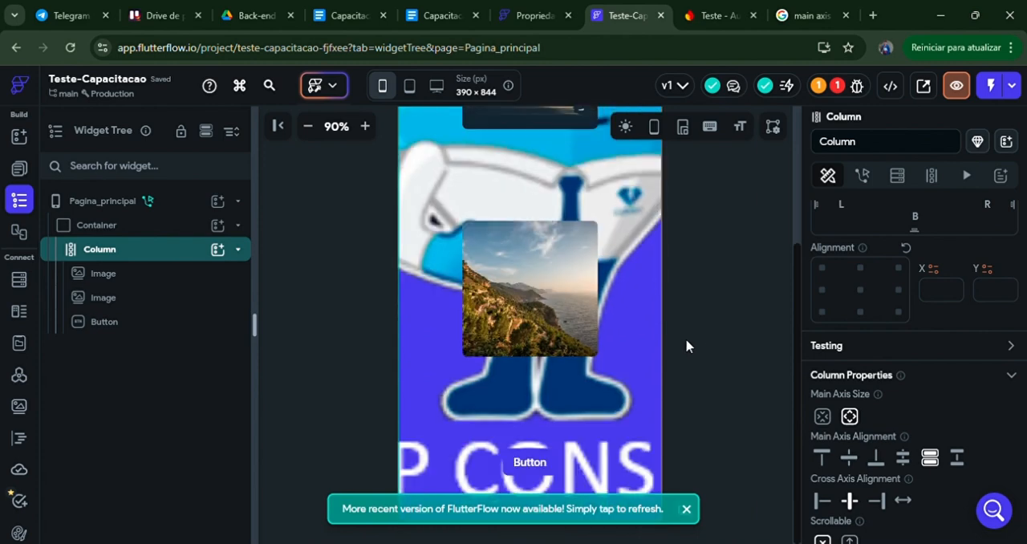
Step: Rename the Column as Pedaco_1 and look through its remaining properties
scroll(882, 281, up, 3)
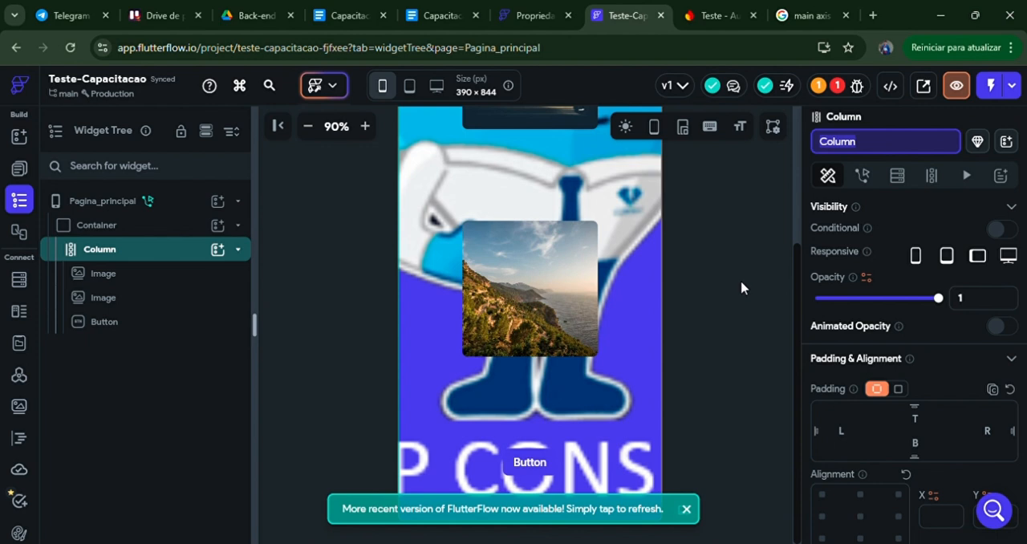
text(Pedaco)
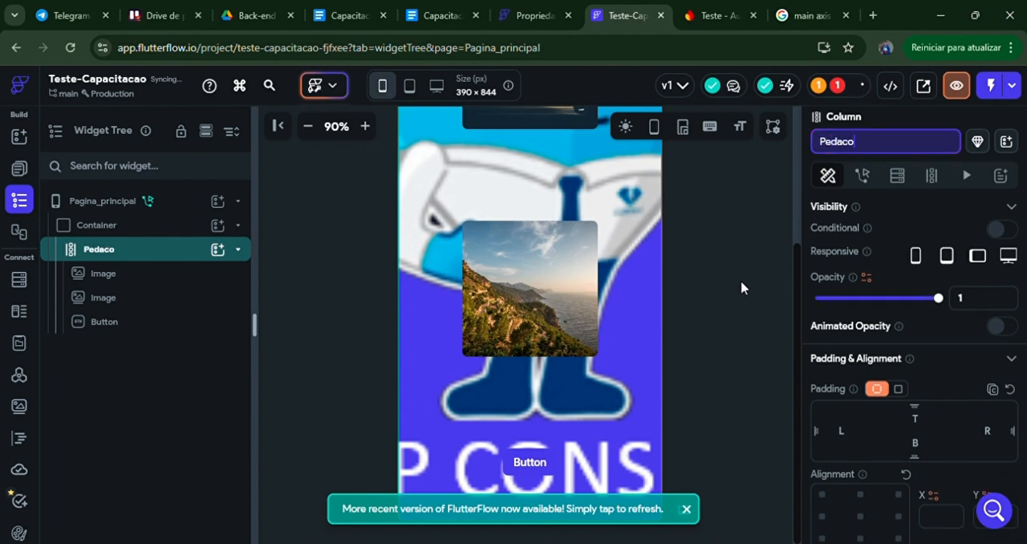
text(_1)
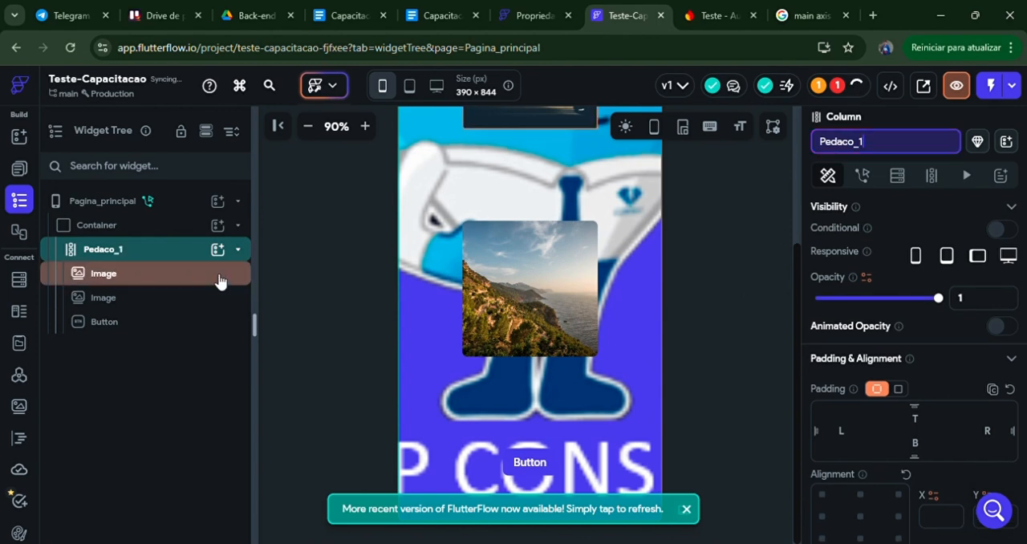
scroll(931, 364, down, 5)
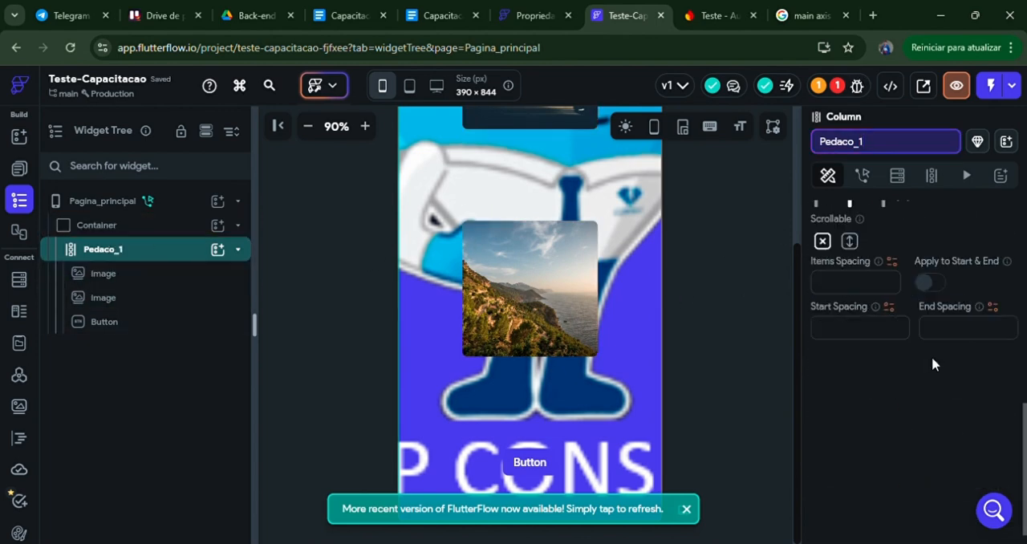
scroll(953, 347, up, 5)
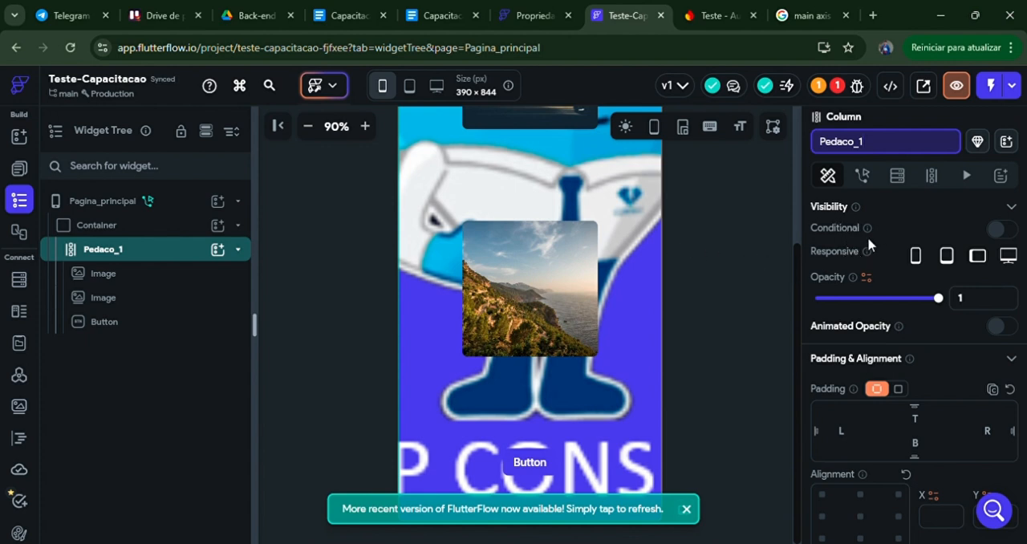
Step: Enable conditional visibility on the second Image in Pedaco_1 and open its condition for editing
scroll(922, 239, down, 1)
scroll(988, 240, up, 1)
click(539, 273)
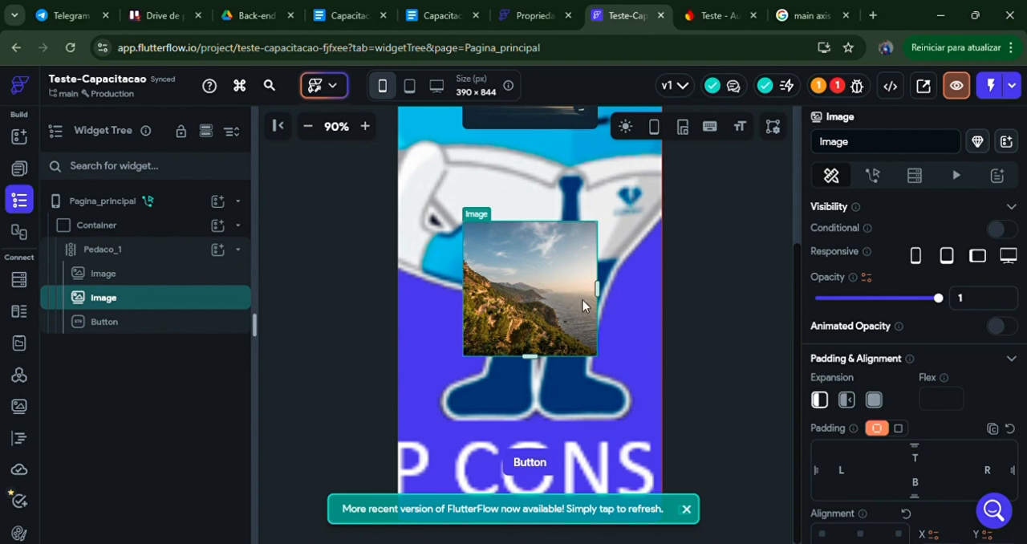
click(995, 230)
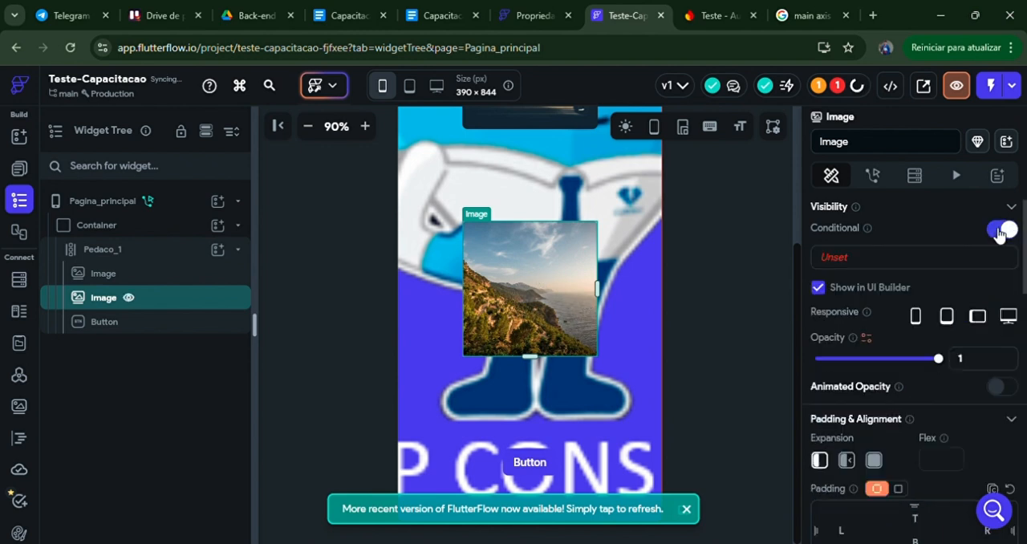
click(874, 258)
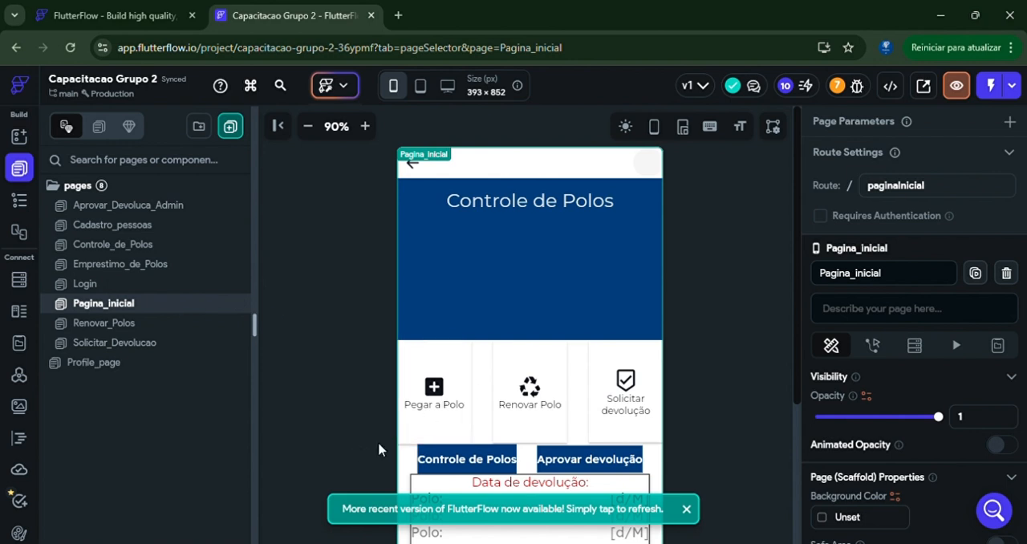
Step: In the Capacitacao Grupo 2 project, select the Row holding Controle de Polos and Aprovar devolução and toggle its conditional visibility, leaving it enabled
click(406, 459)
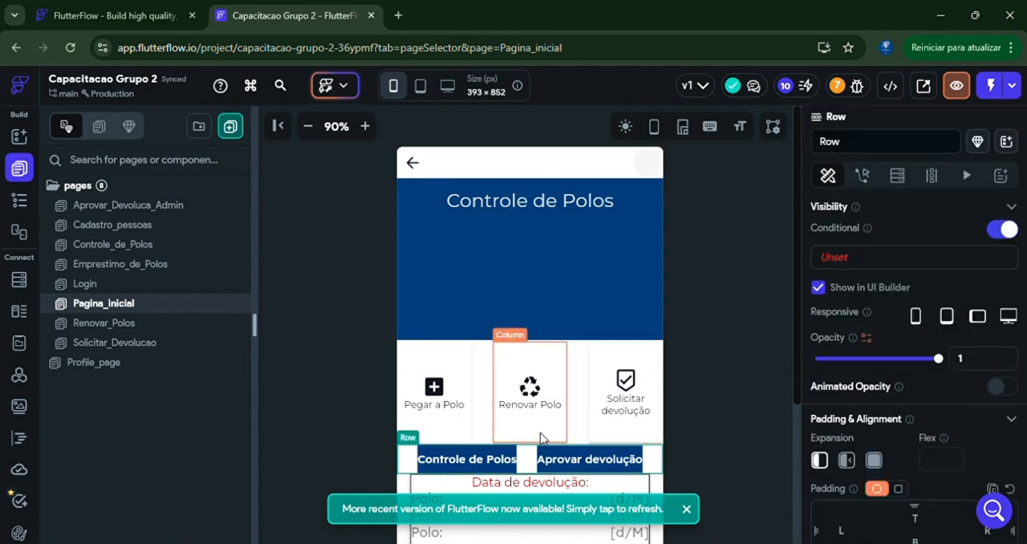
click(994, 237)
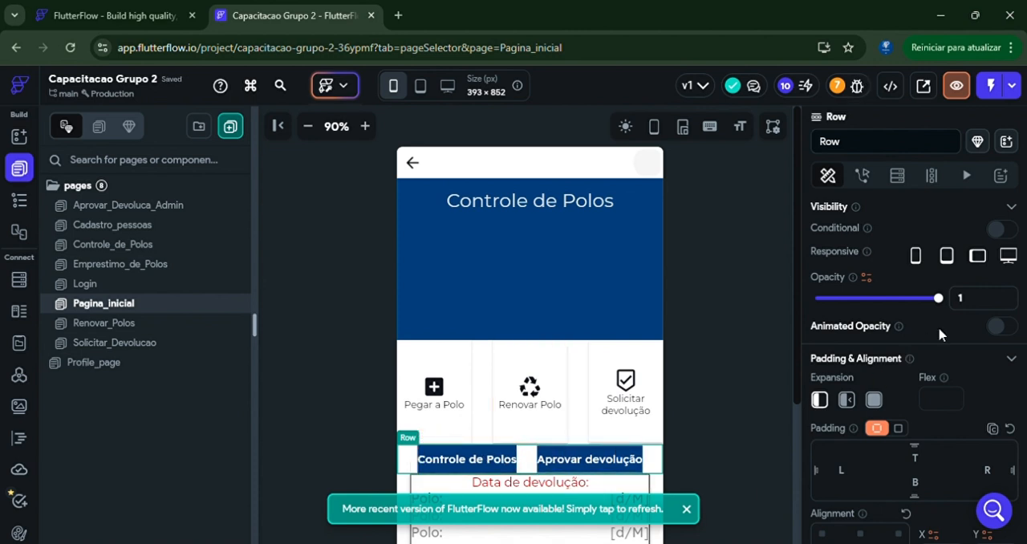
click(995, 229)
click(1002, 235)
click(996, 229)
Step: Set the Row's visibility condition to the Authenticated User's admin variable, review its options, dismiss the refresh notice and confirm
click(833, 258)
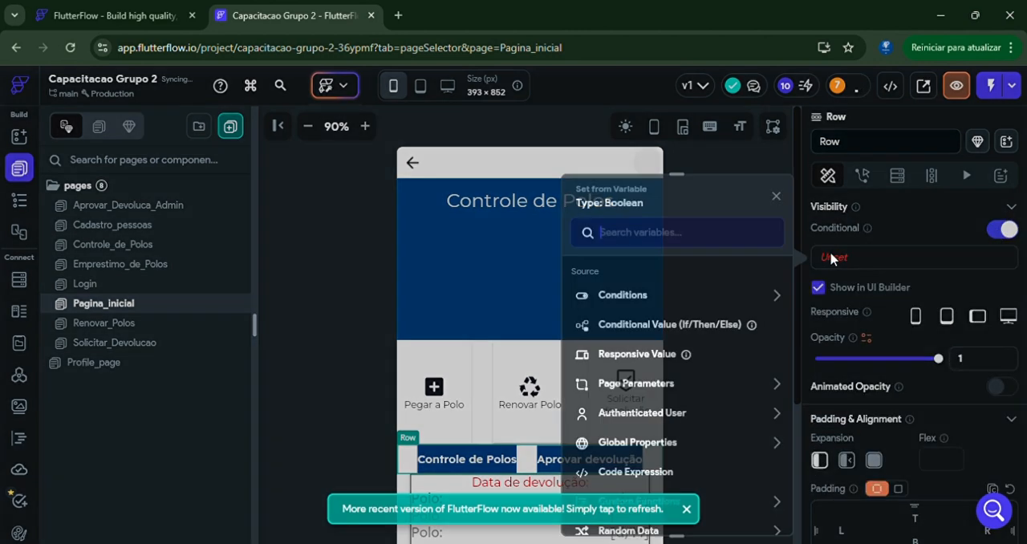
click(684, 412)
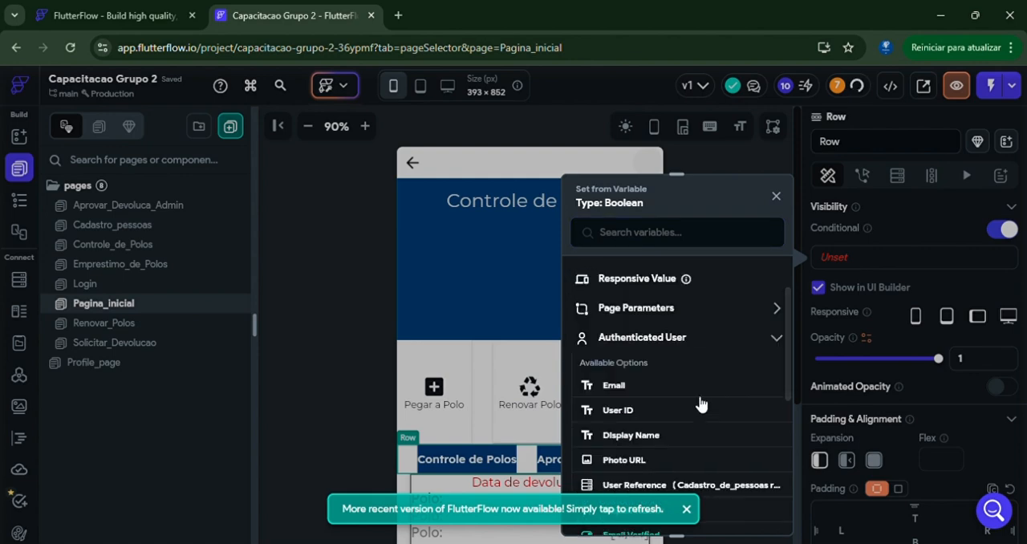
scroll(700, 403, down, 2)
click(624, 460)
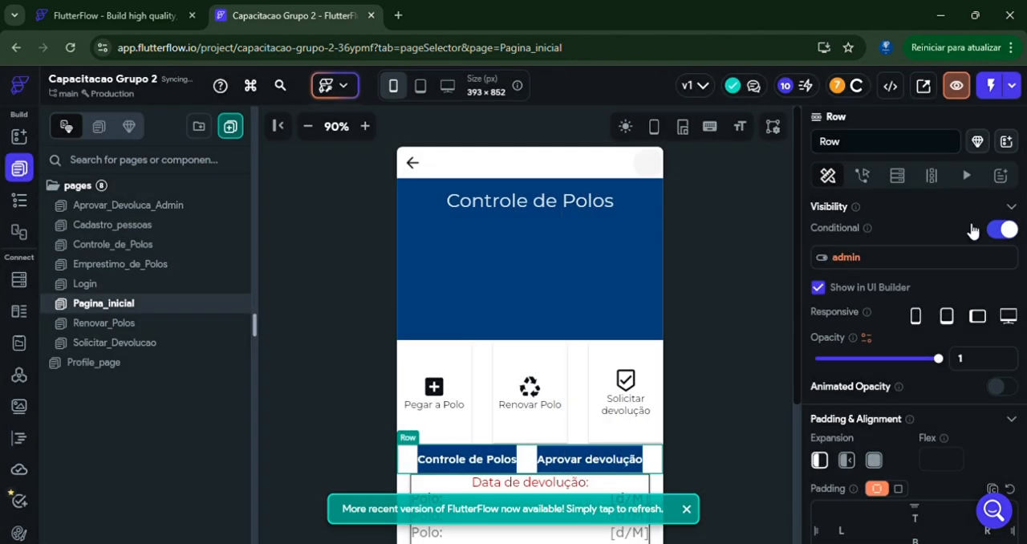
click(856, 261)
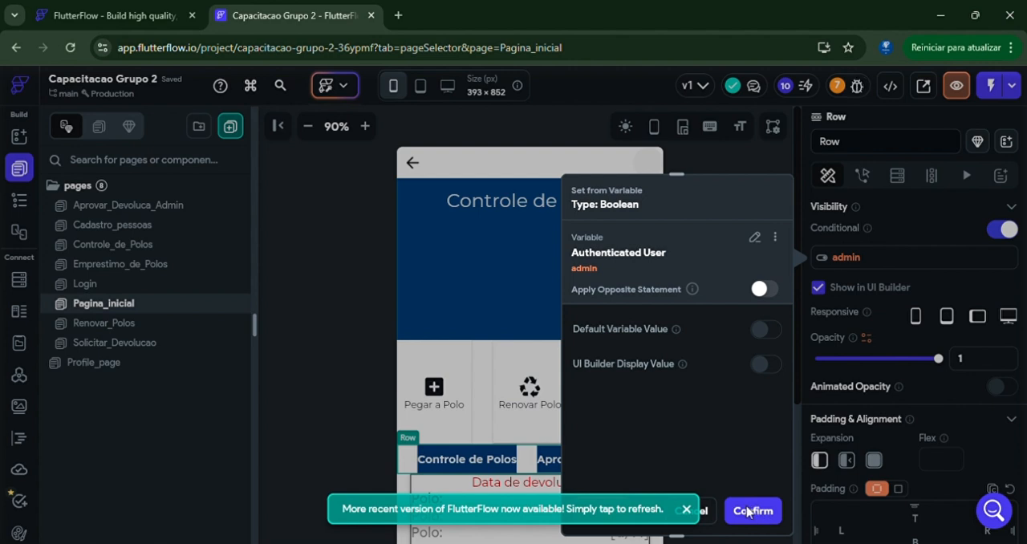
click(686, 508)
click(749, 510)
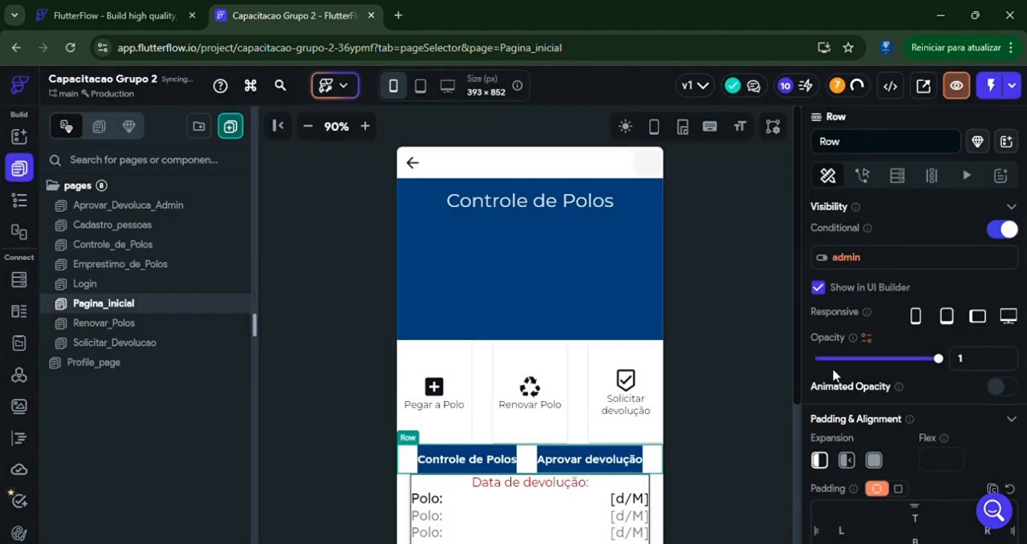